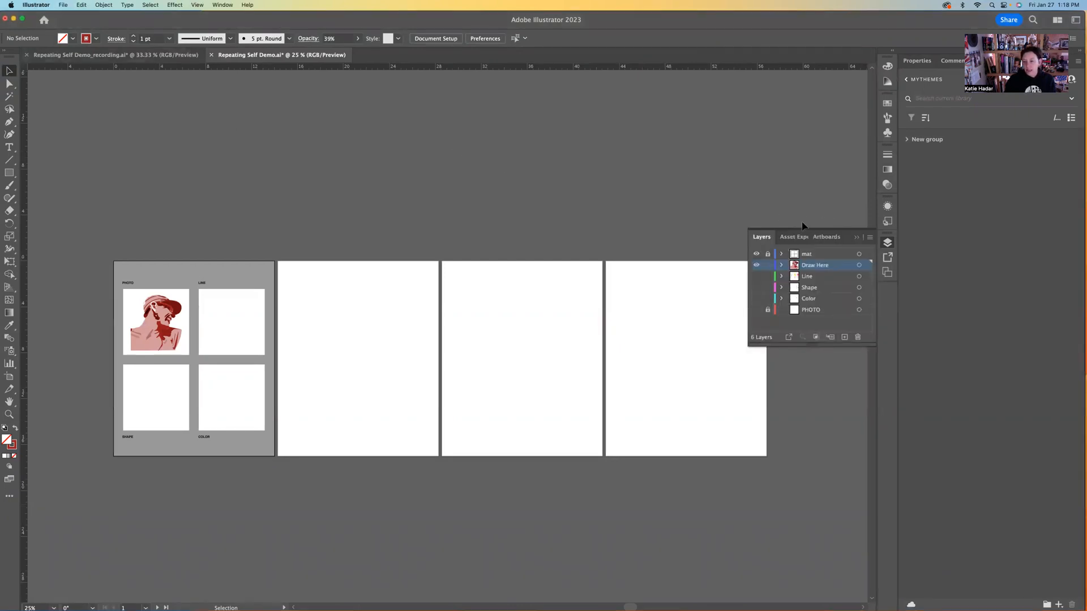
Examine the portrait in the PHOTO square and the four-square mat layout on the first artboard
click(855, 236)
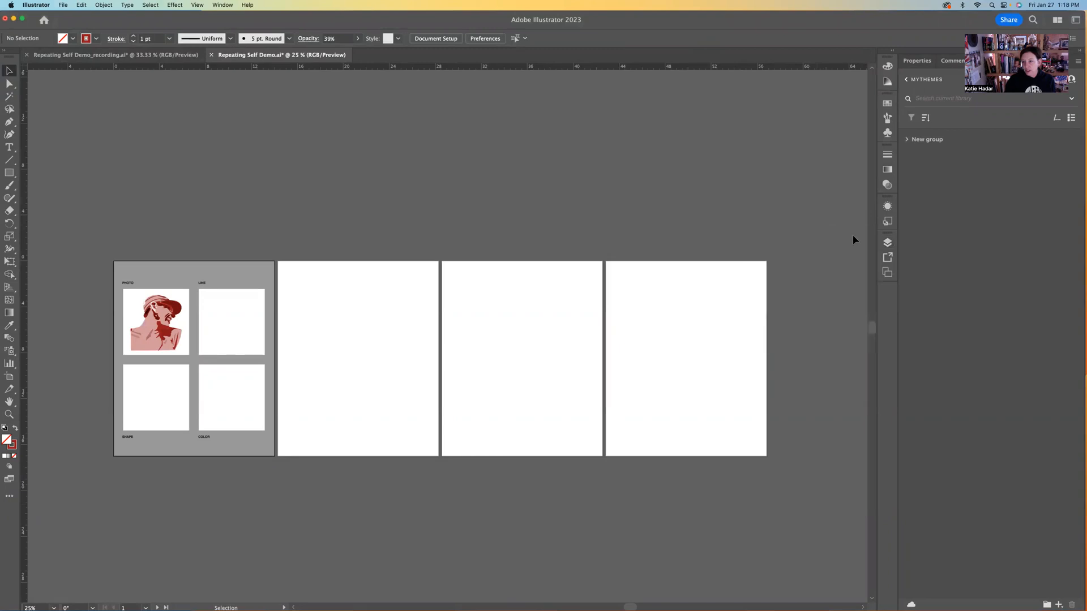
click(888, 244)
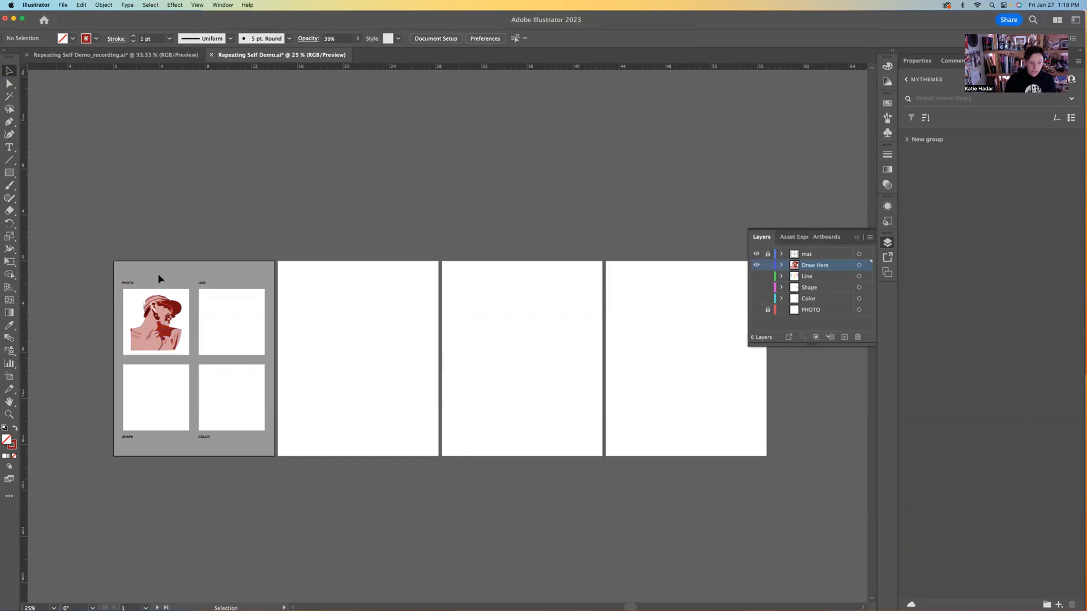
key(super+1)
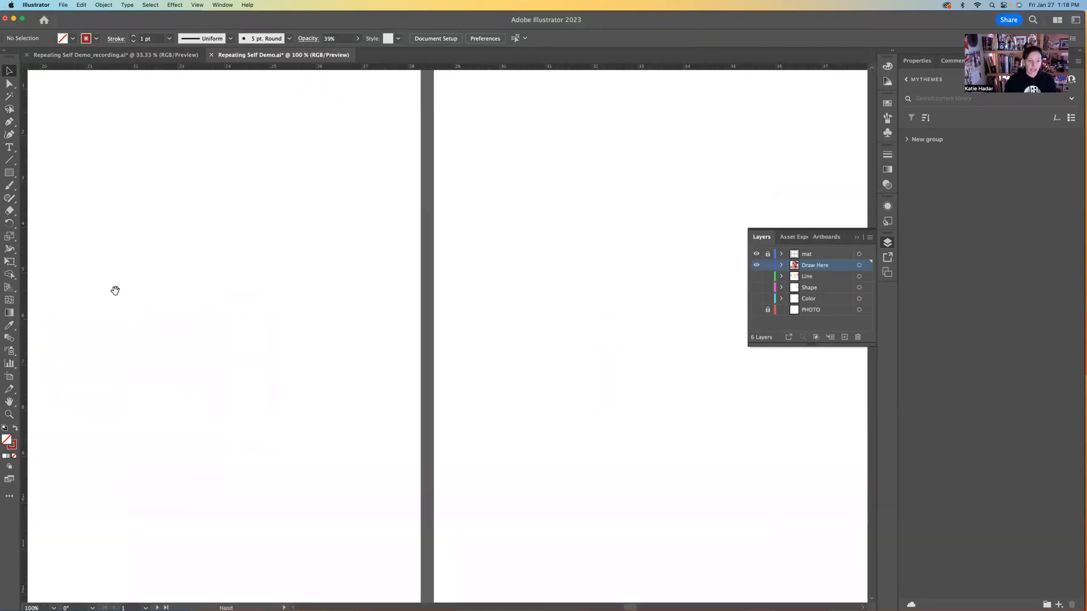
drag(118, 292, 597, 337)
drag(141, 354, 635, 373)
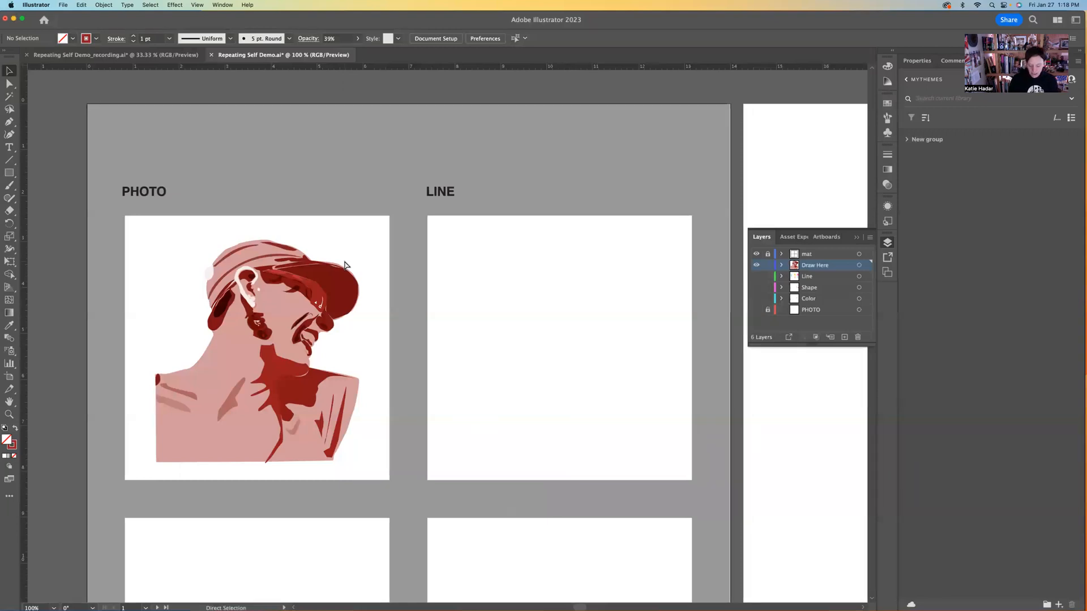
key(super+minus)
key(super+minus)
key(space)
drag(357, 363, 295, 337)
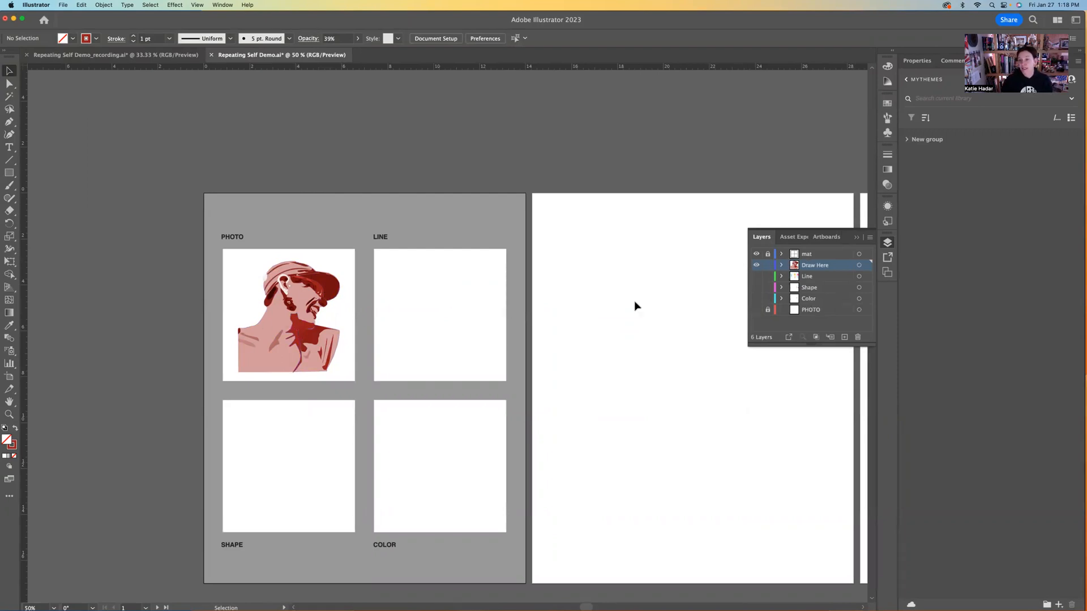
Make the Line, Shape and Color layers visible and view the artwork on all four artboards
drag(756, 276, 757, 303)
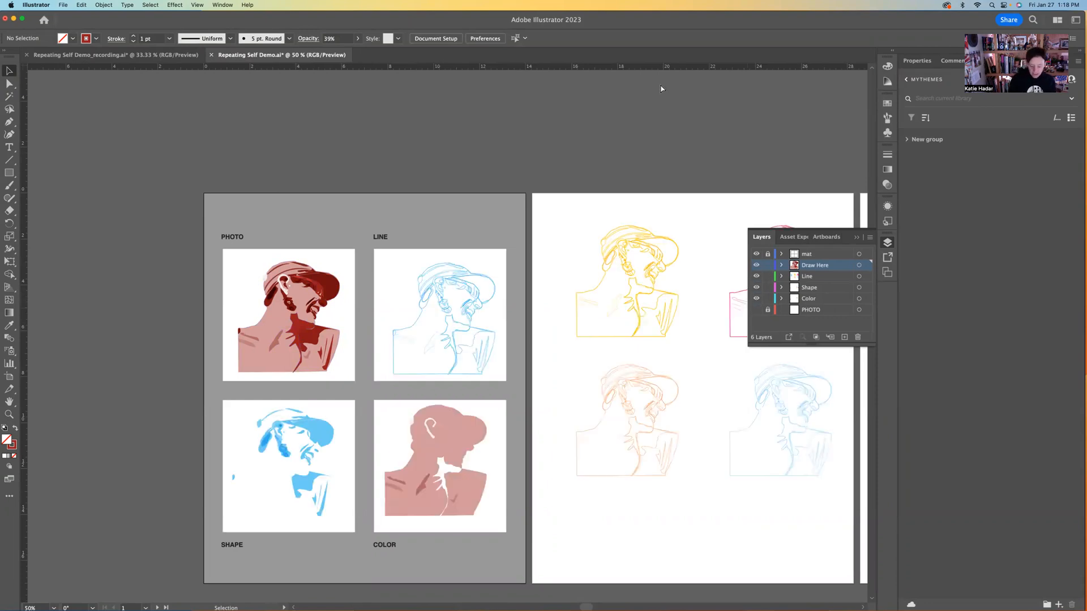
key(super+minus)
key(super+minus)
drag(640, 187, 408, 172)
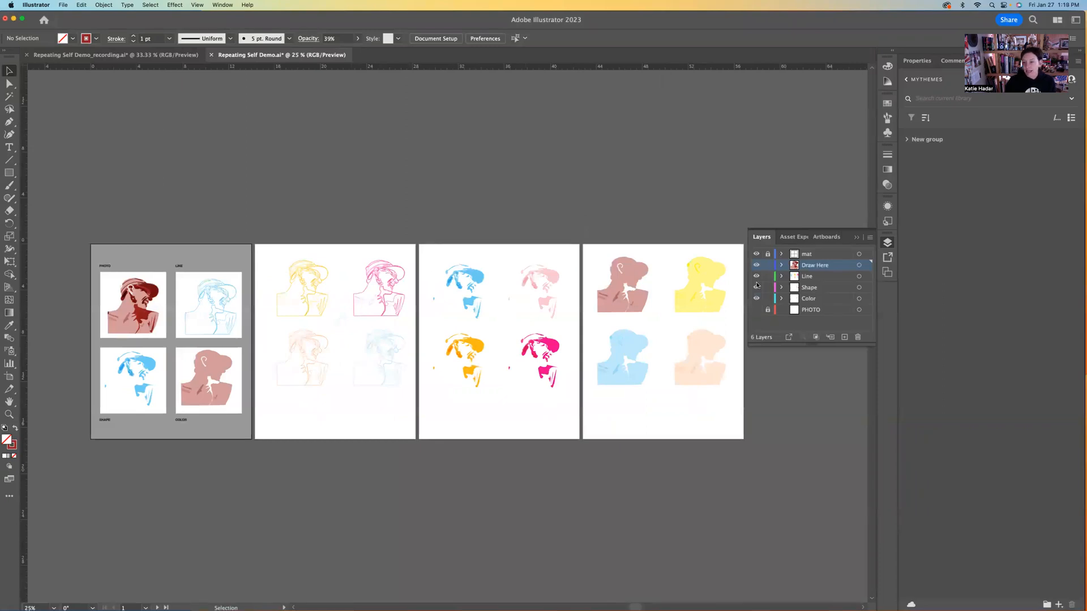
Isolate the Line layer's artwork by hiding the Color, Shape, mat and Draw Here layers
drag(756, 298, 756, 288)
click(756, 254)
click(755, 265)
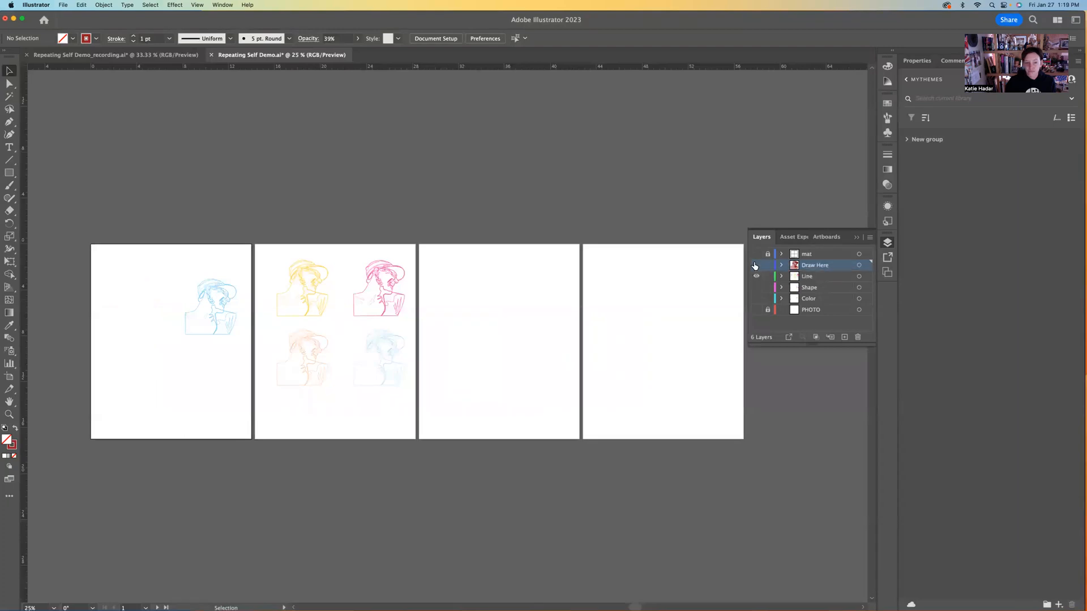
Hide the Line layer and show only the Shape layer's artwork
click(756, 276)
key(super+y)
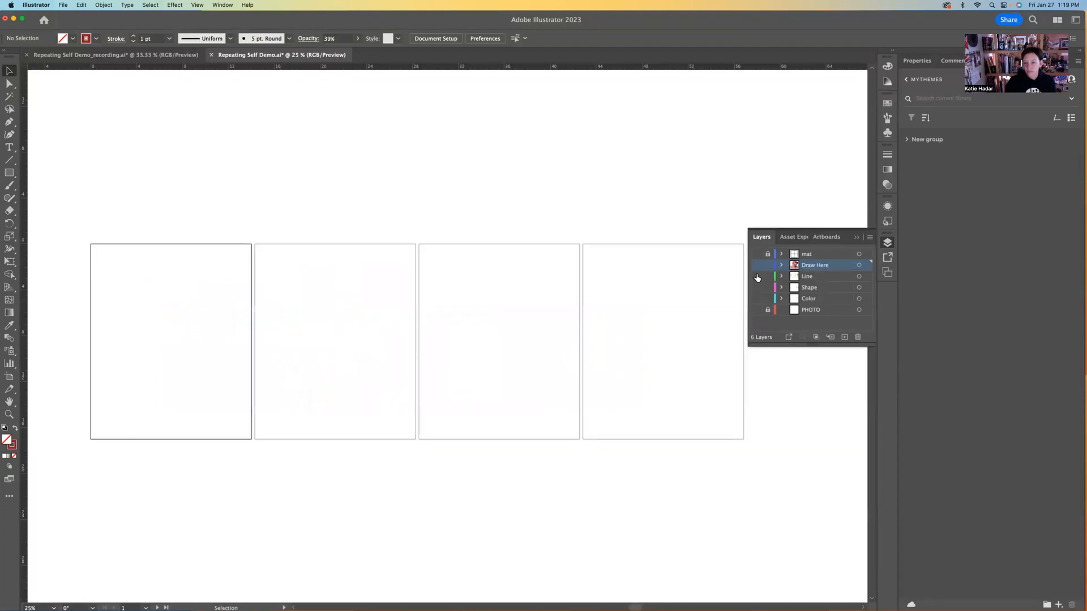
click(756, 288)
key(super+y)
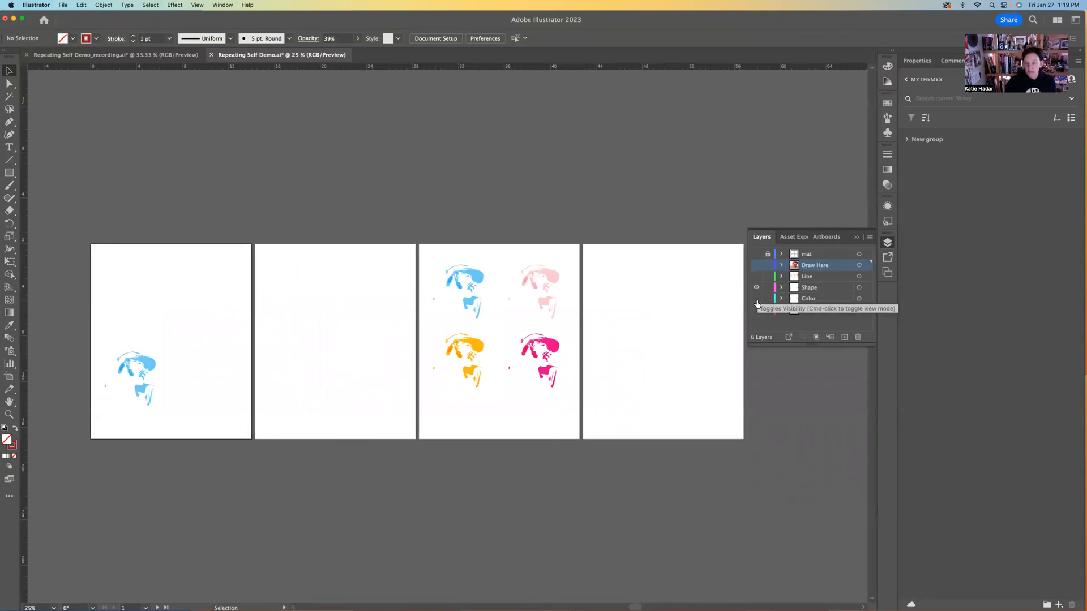
Show only the Color layer instead of Shape, and check the color square's label in the Repeating Self Demo_recording document
click(756, 288)
click(756, 299)
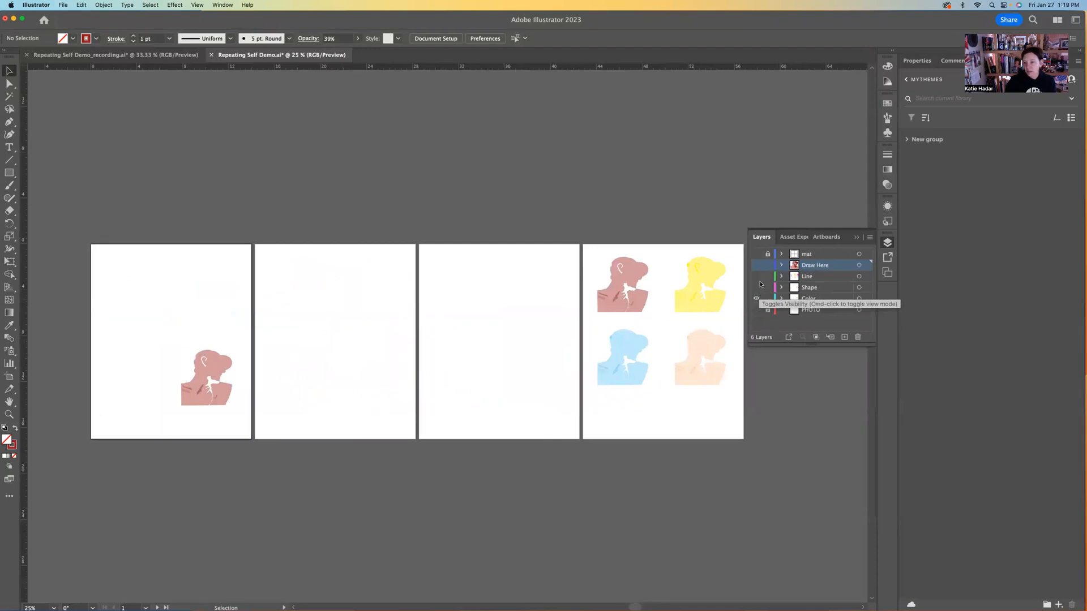
click(107, 54)
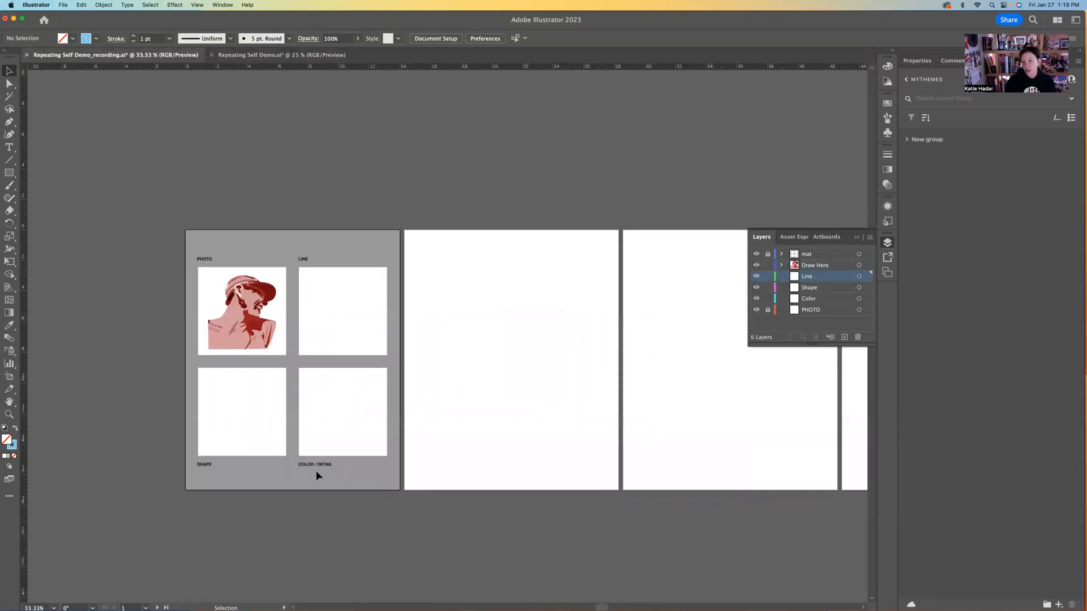
click(286, 55)
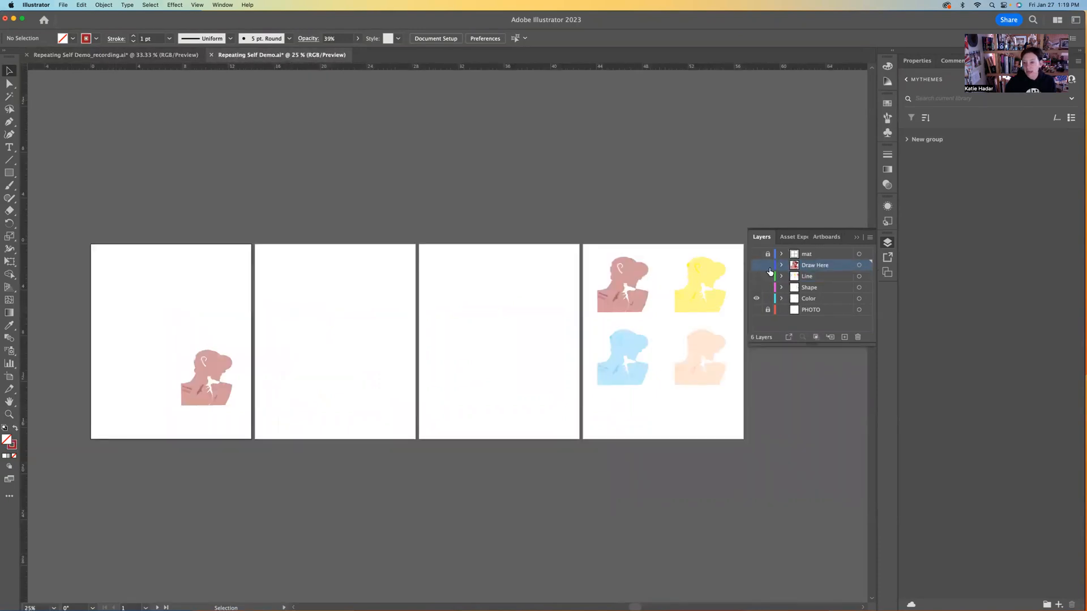
Show the Draw Here, Line, Shape and mat layers again, and look over the assets collected for export
drag(756, 265, 756, 298)
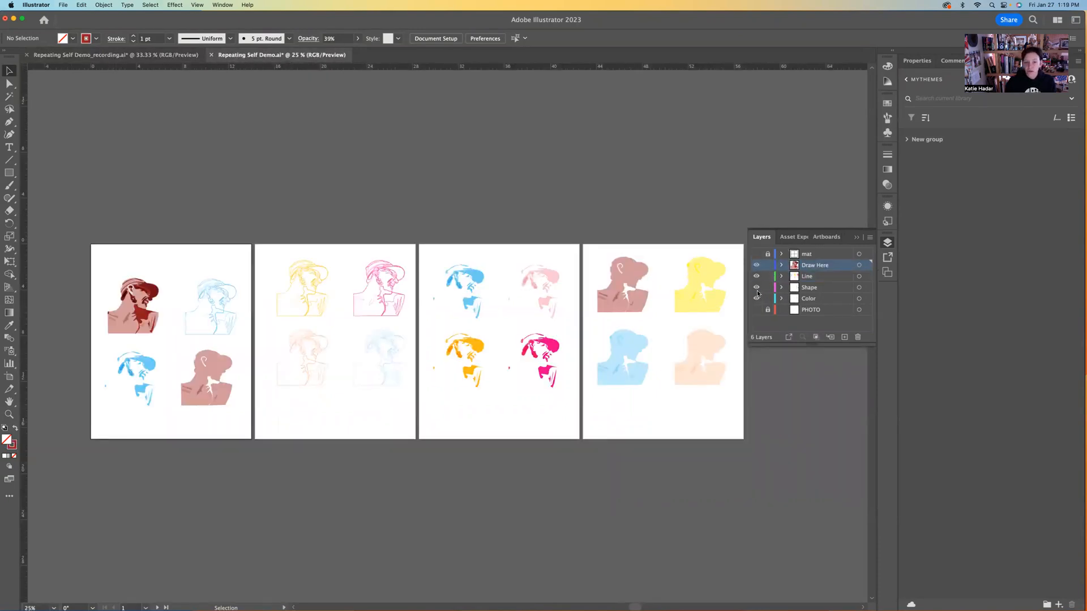
click(855, 240)
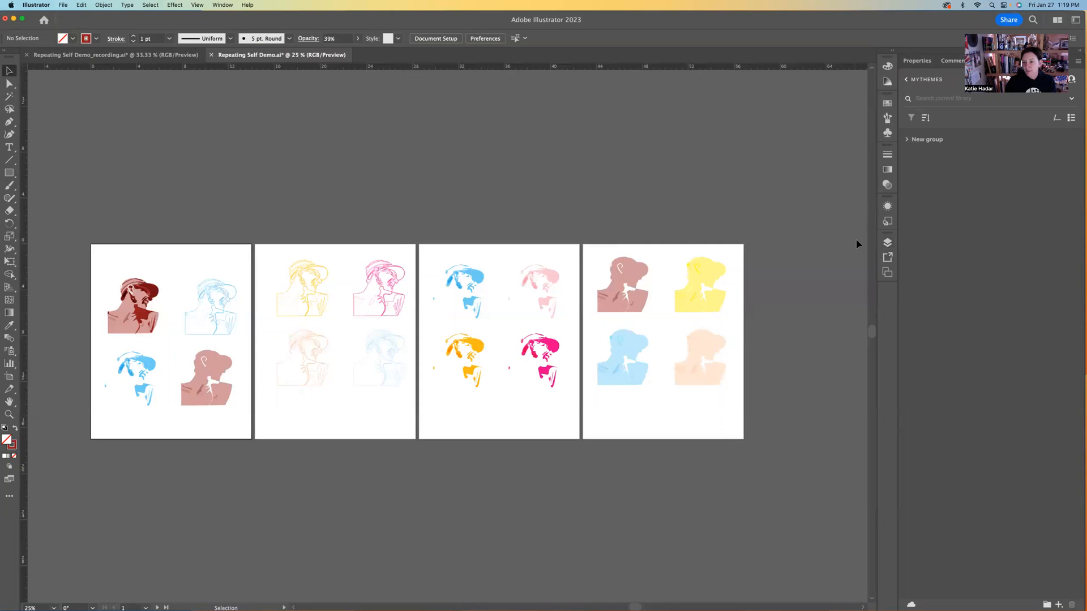
click(887, 258)
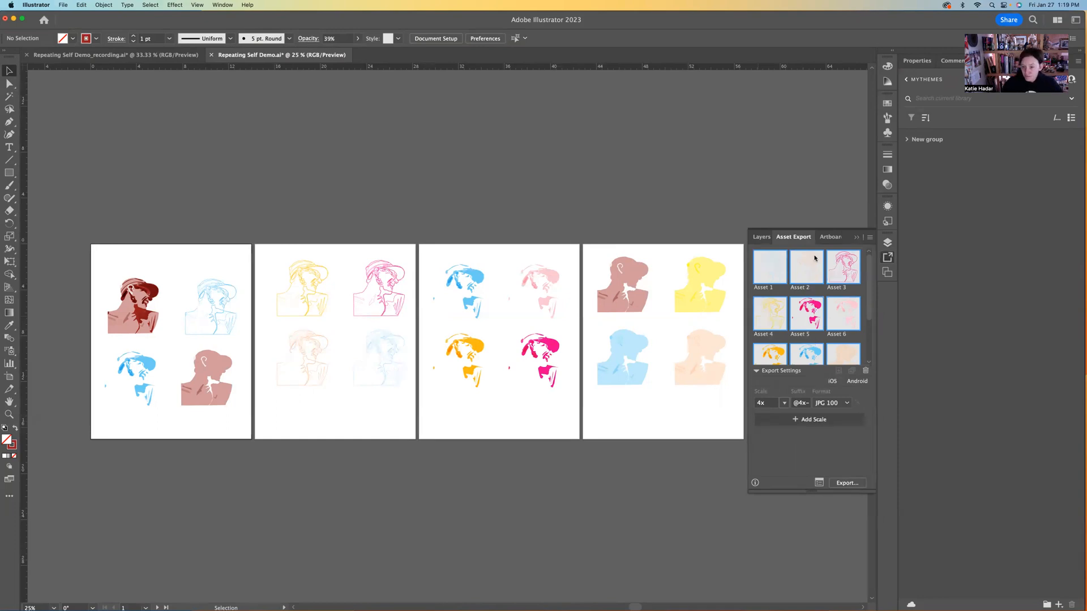
click(762, 239)
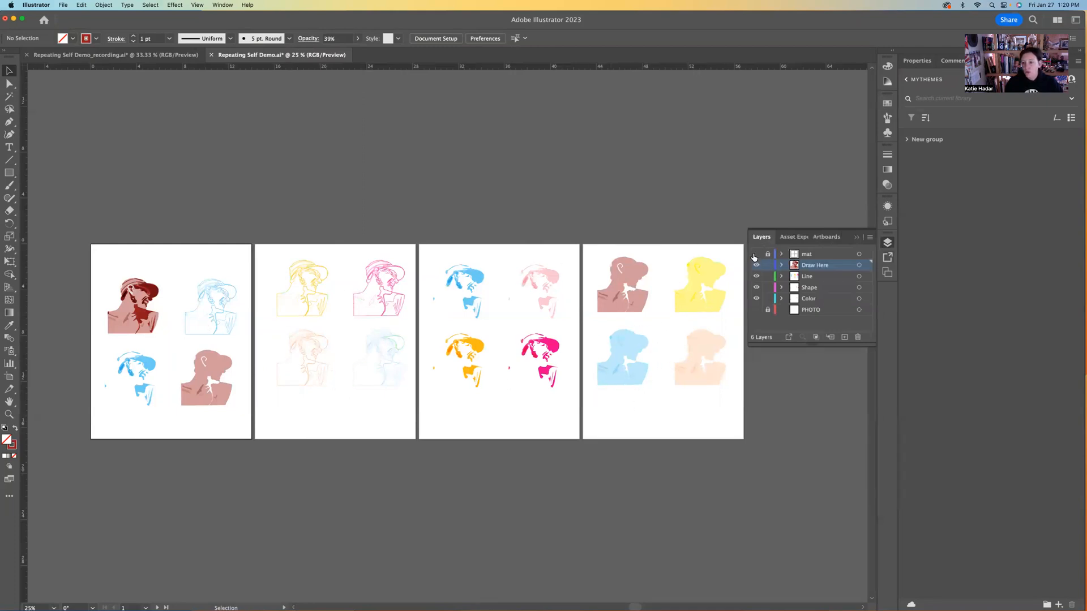
click(756, 253)
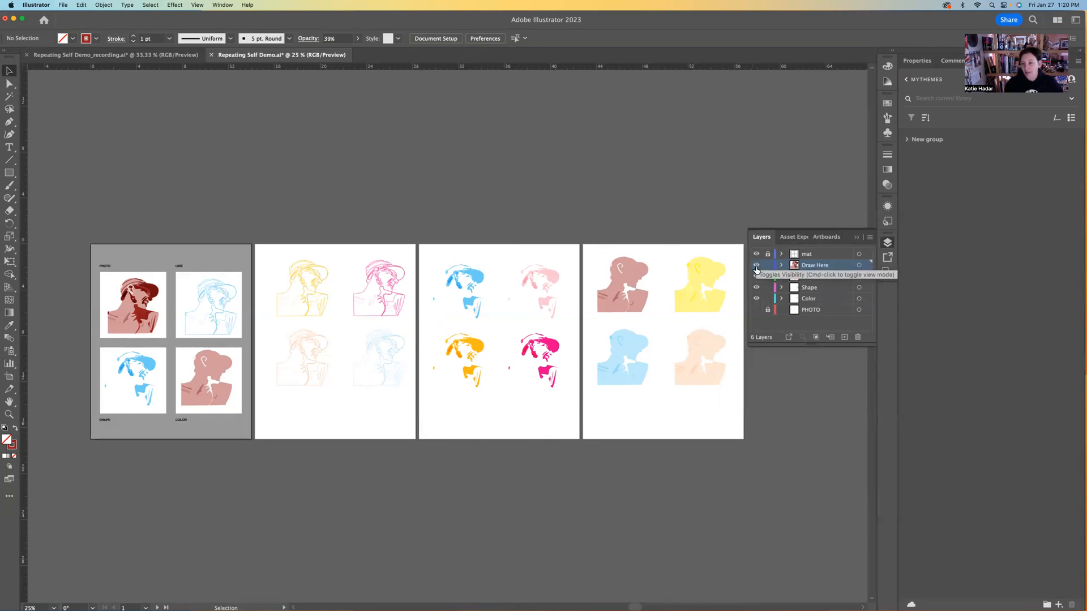
Review the list of artboards in the finished demo document
click(882, 247)
click(882, 248)
click(822, 237)
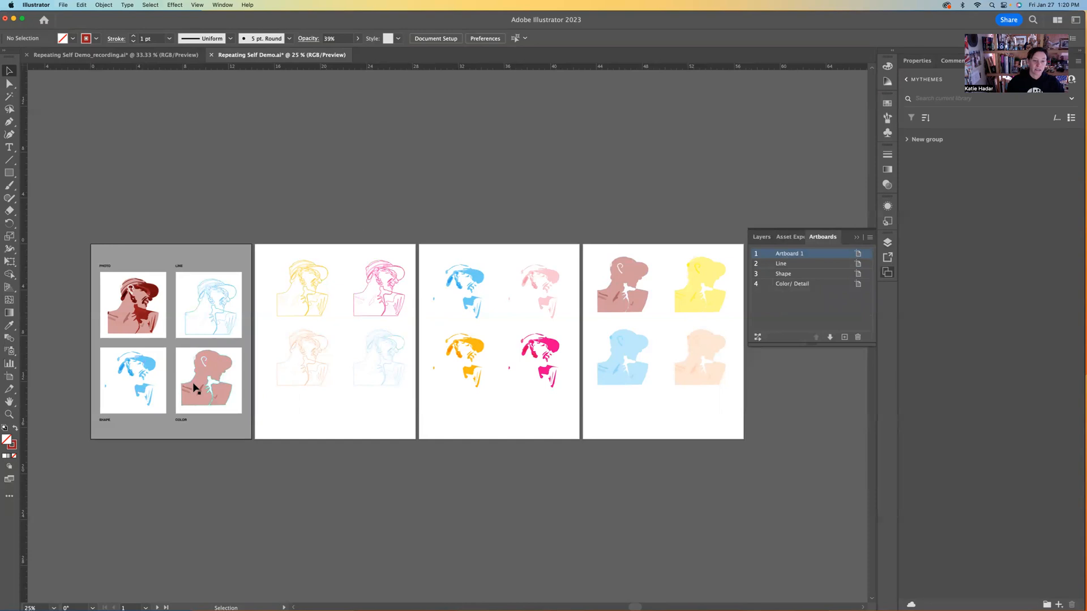
click(856, 237)
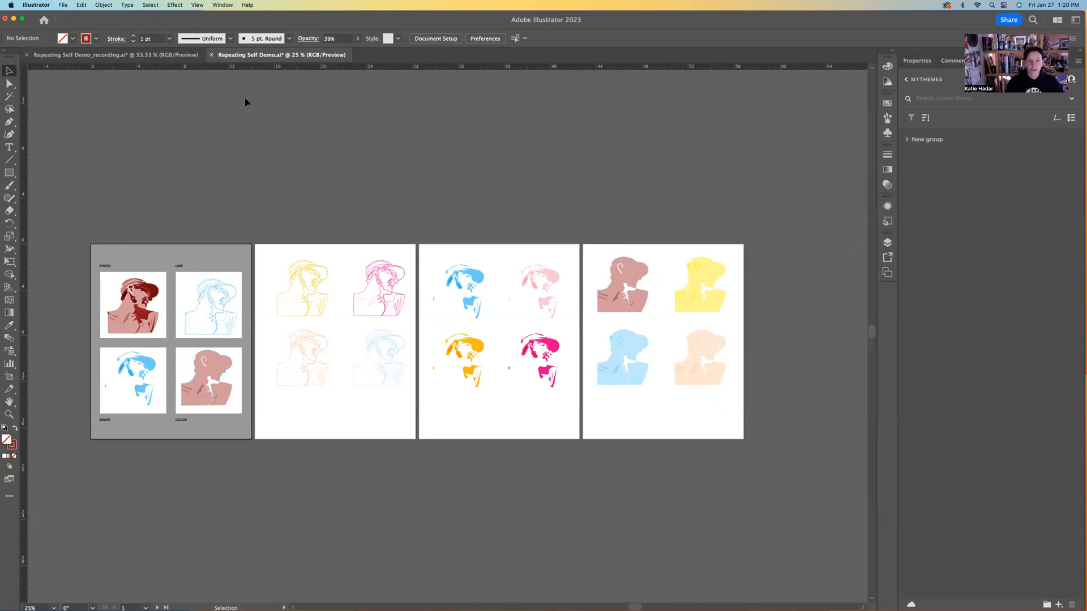
Switch to the Repeating Self Demo_recording document and delete its Line, Shape and Color artboards
click(161, 57)
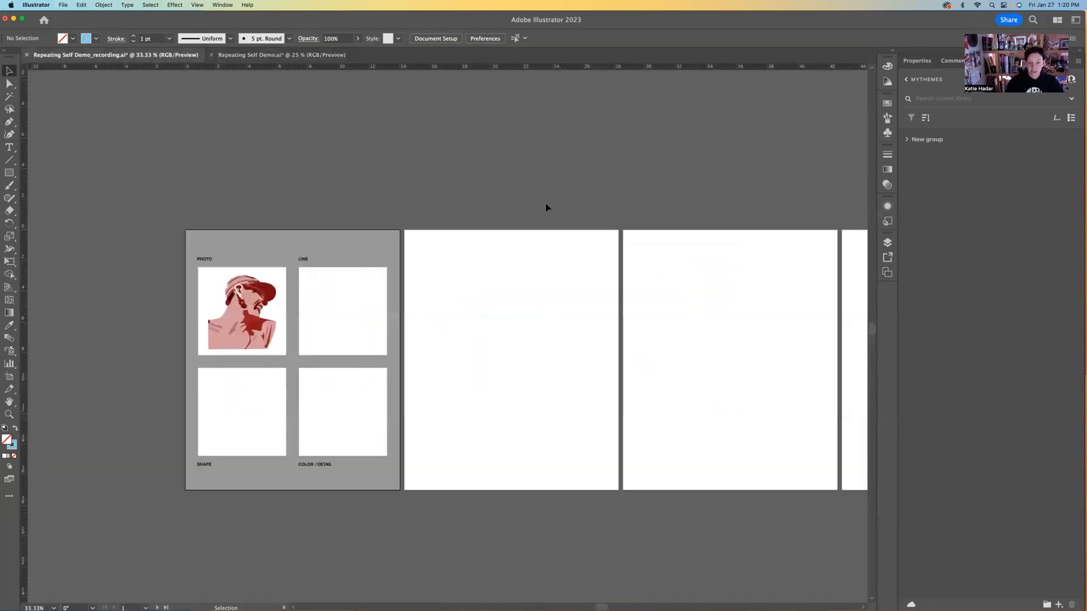
click(887, 243)
click(822, 237)
click(791, 306)
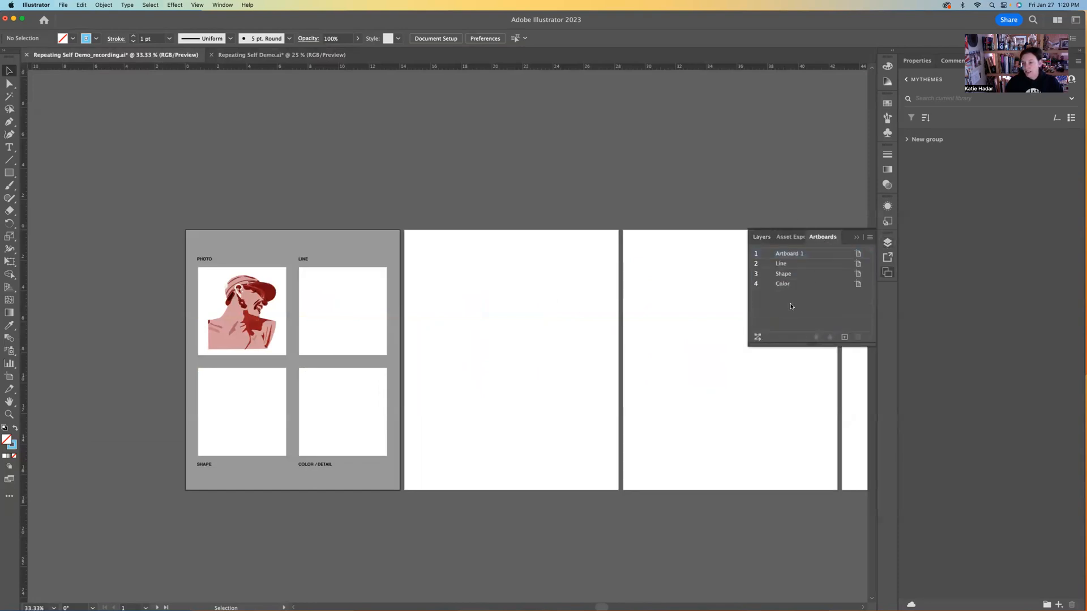
click(787, 284)
shift+click(781, 264)
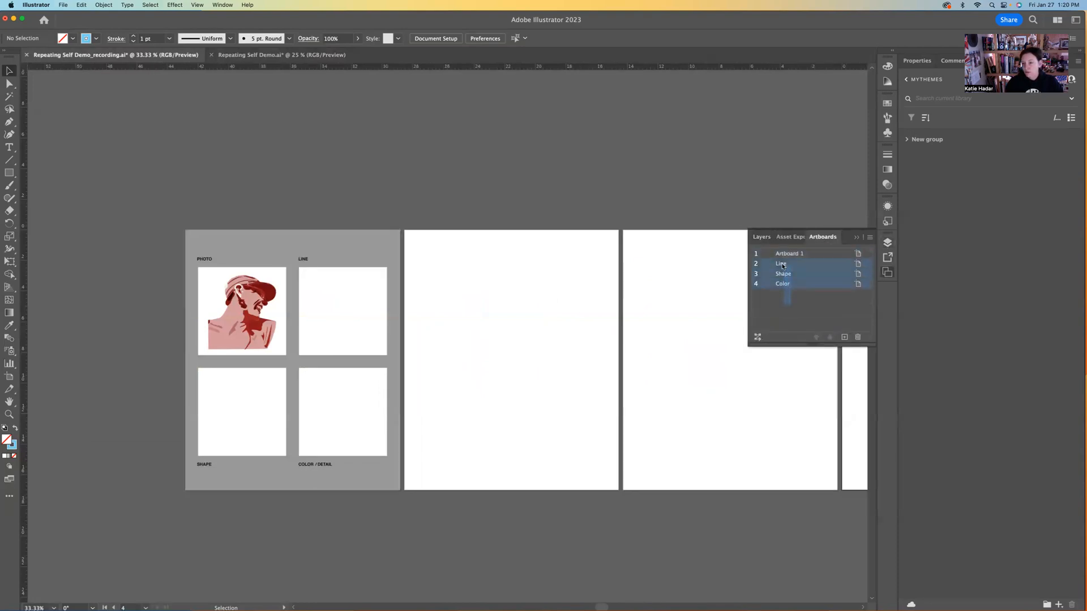
click(857, 337)
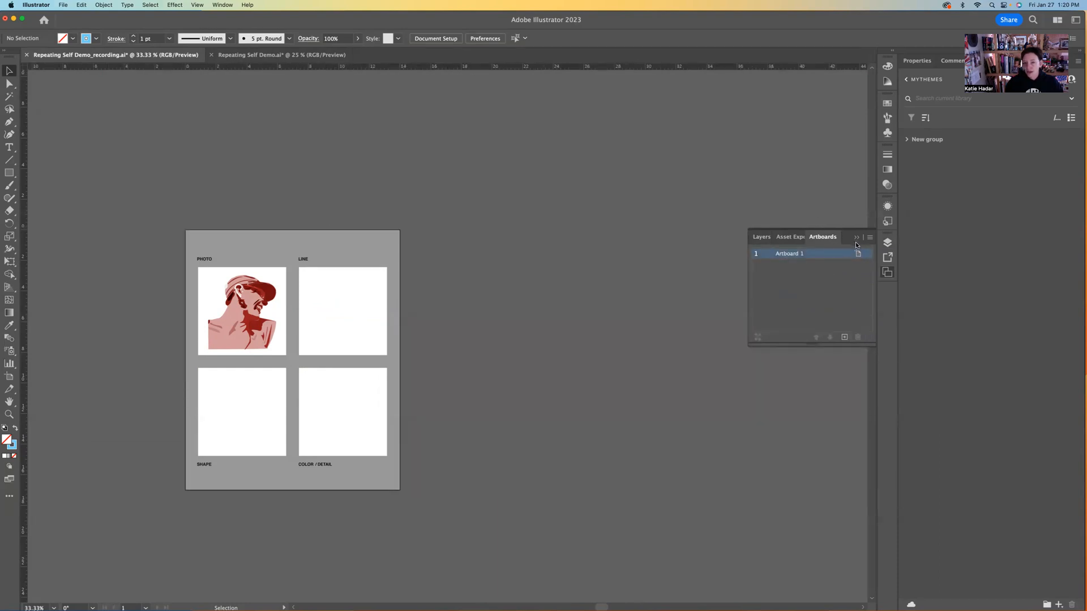
Add three new artboards after the first one
click(844, 338)
click(843, 338)
click(844, 338)
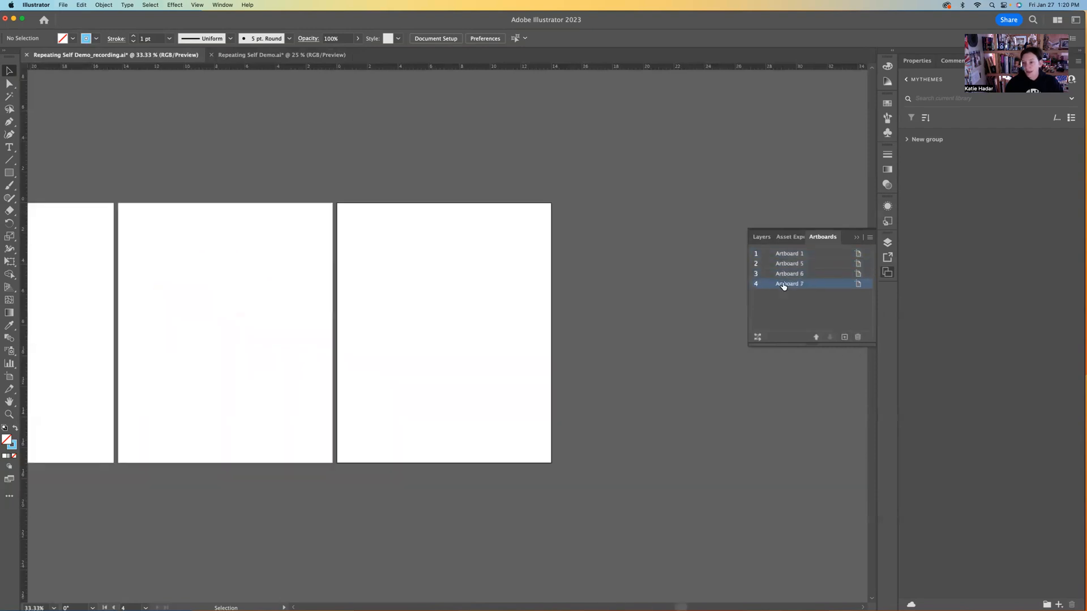
Rename the second, third and fourth artboards as Line, Shape and Color/ Detail
double_click(785, 265)
text(Line)
key(Return)
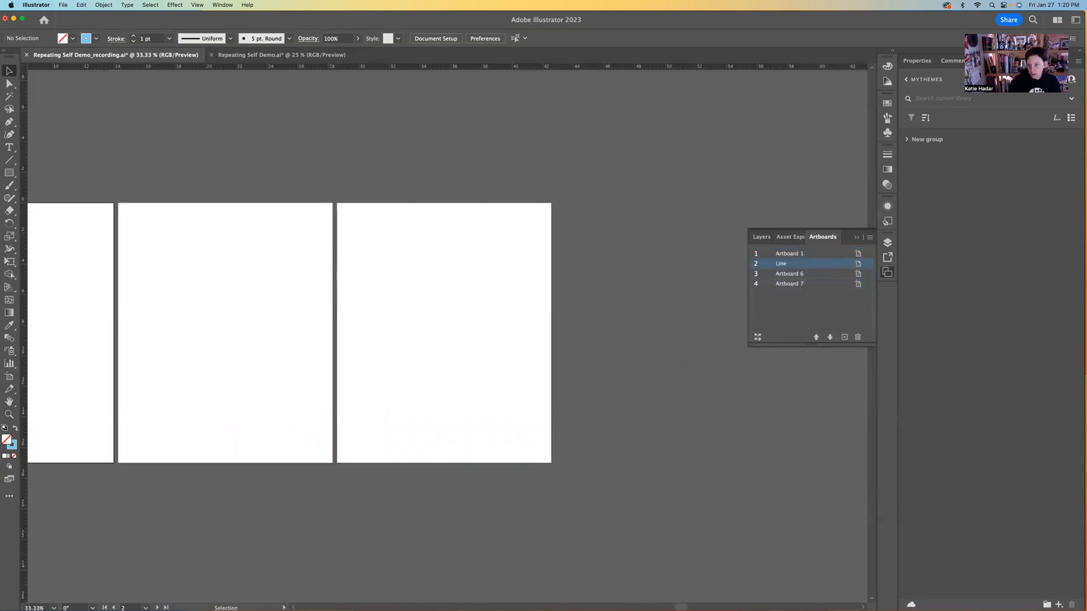
double_click(794, 274)
text(Shape)
key(Return)
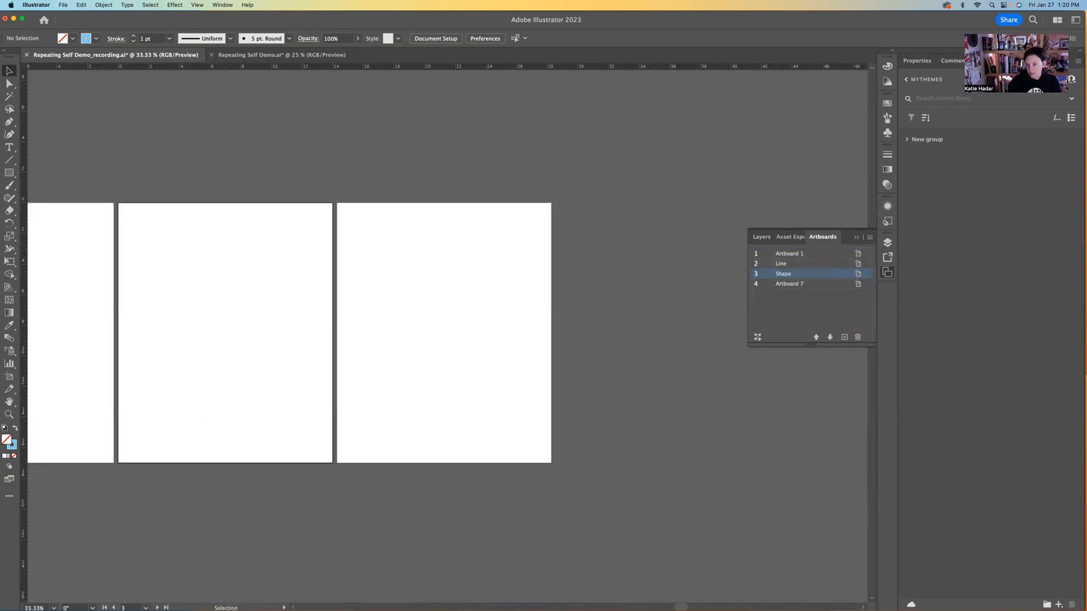
double_click(795, 284)
text(C)
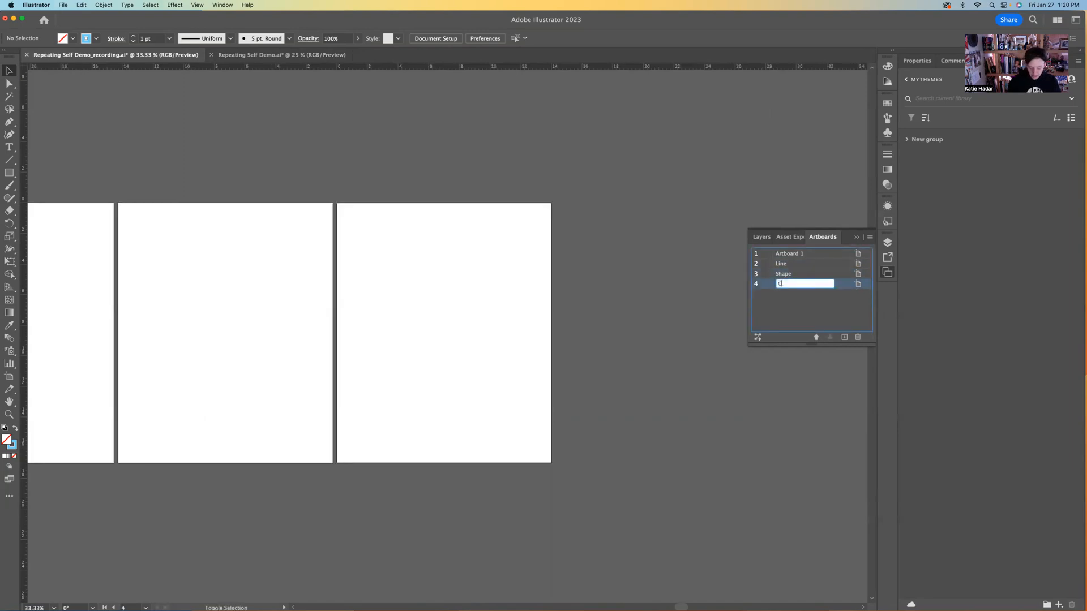
text(olor/ Detail)
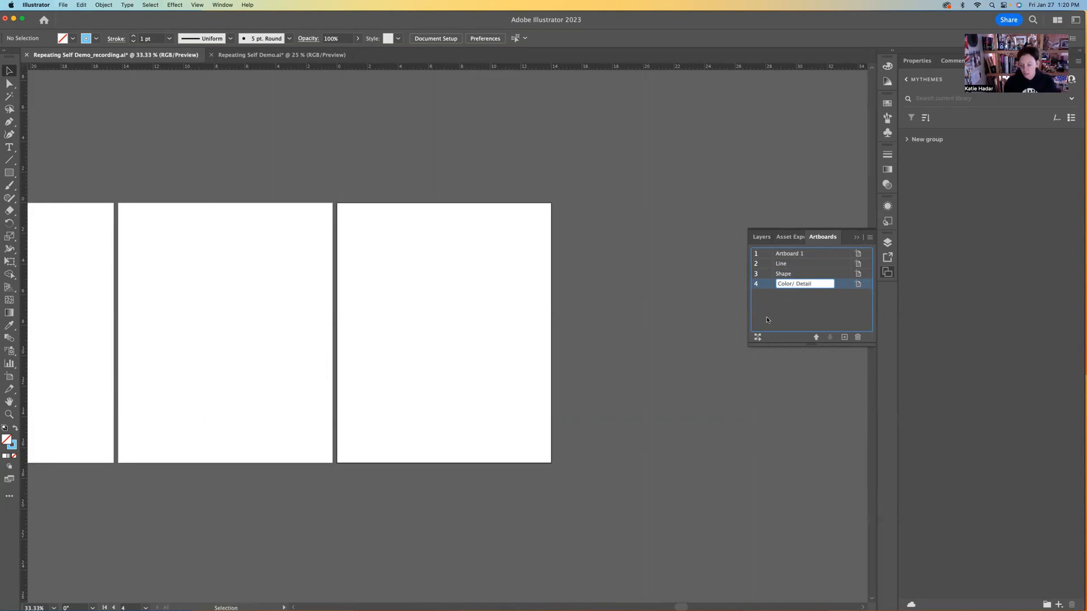
key(Return)
Lock the Shape and Color layers, keeping the Line layer active for drawing
click(761, 238)
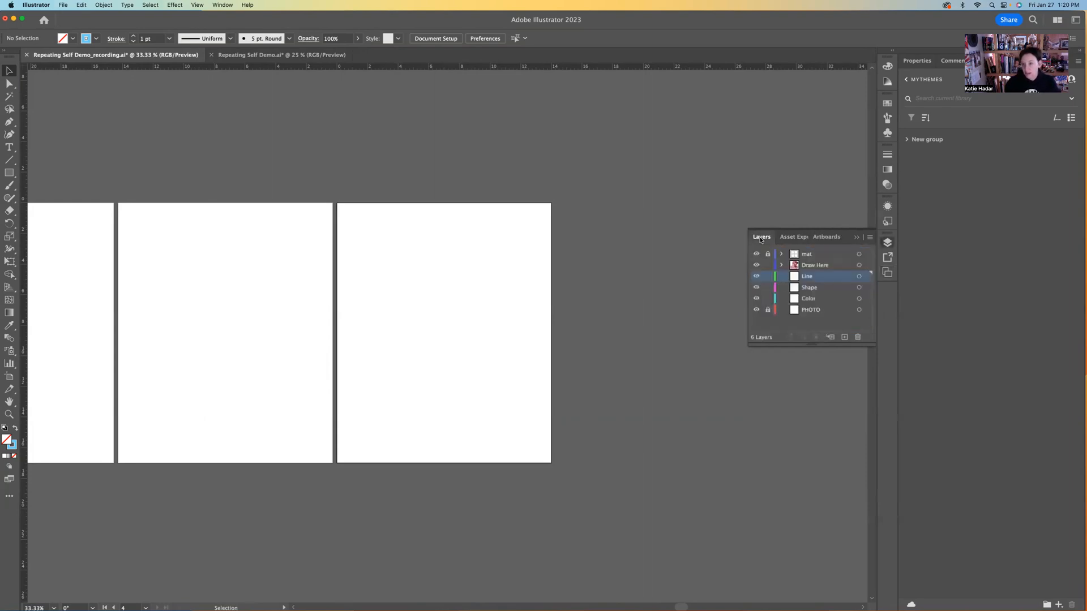
drag(352, 504, 726, 509)
click(756, 265)
click(756, 265)
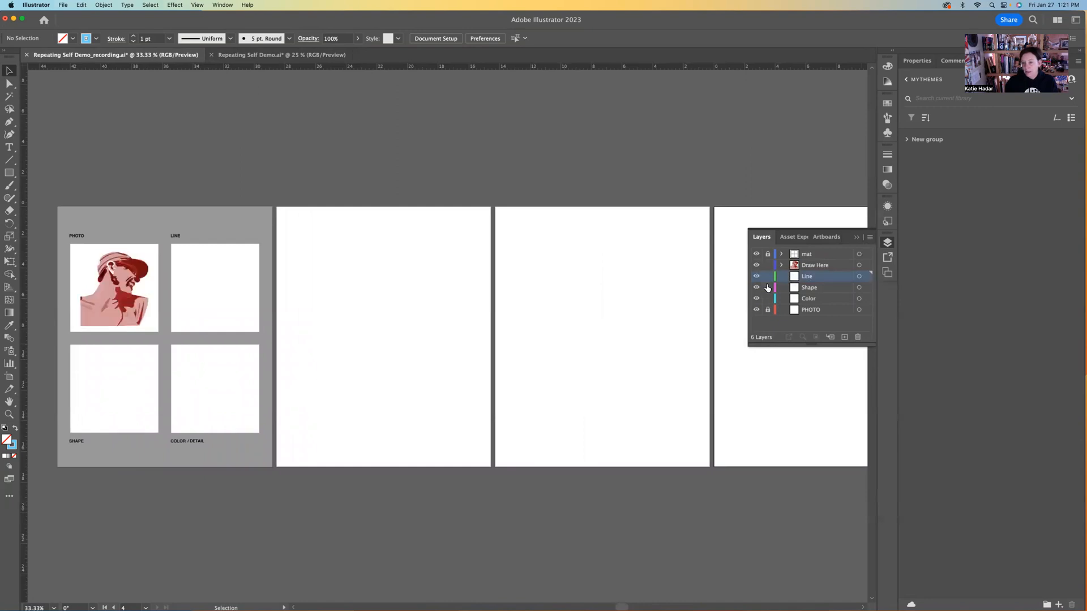
drag(768, 288, 768, 304)
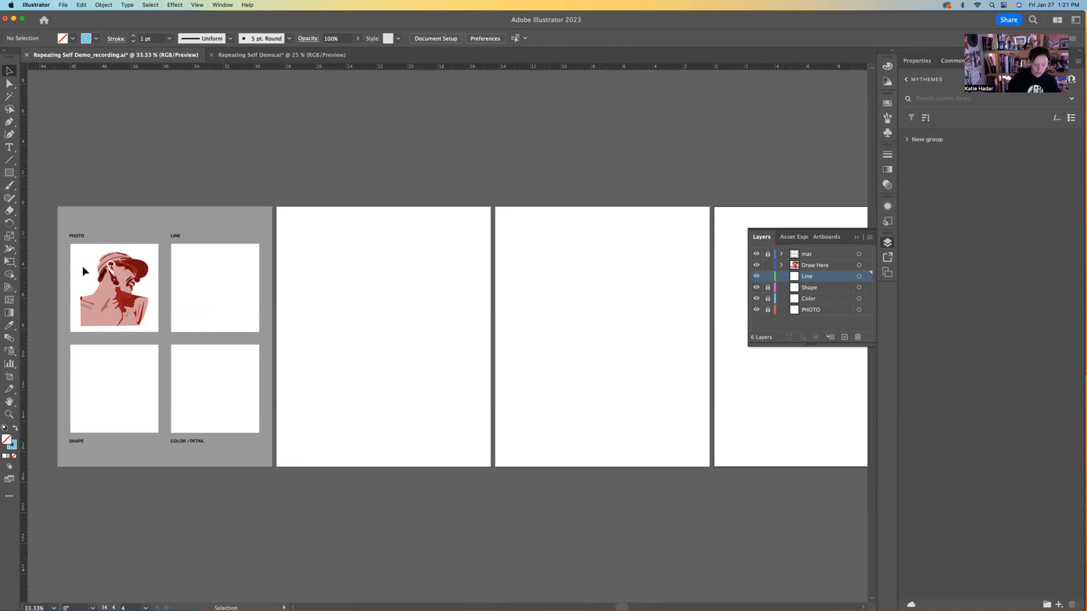
Examine the portrait in the PHOTO square up close on the first artboard
key(super+equal)
key(super+equal)
key(super+equal)
key(super+equal)
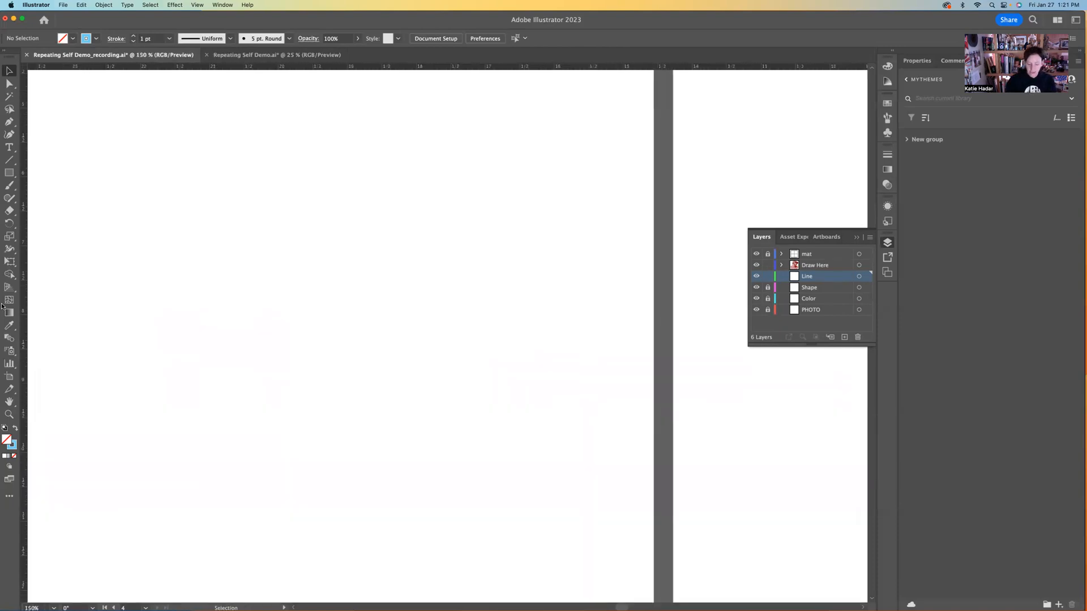
drag(146, 359, 580, 371)
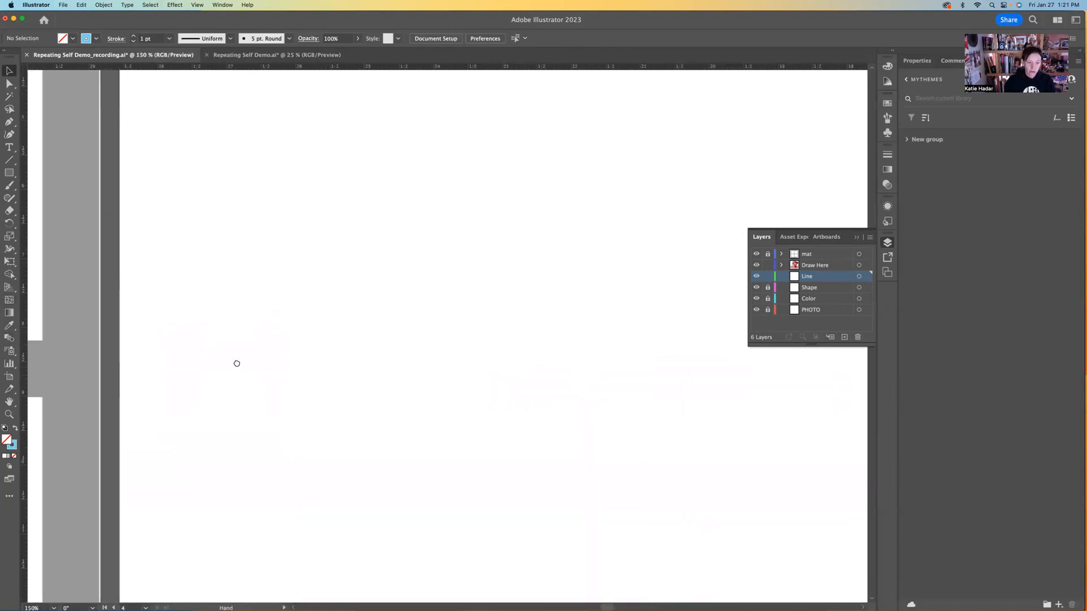
drag(236, 361, 667, 342)
drag(301, 328, 601, 364)
drag(198, 296, 387, 473)
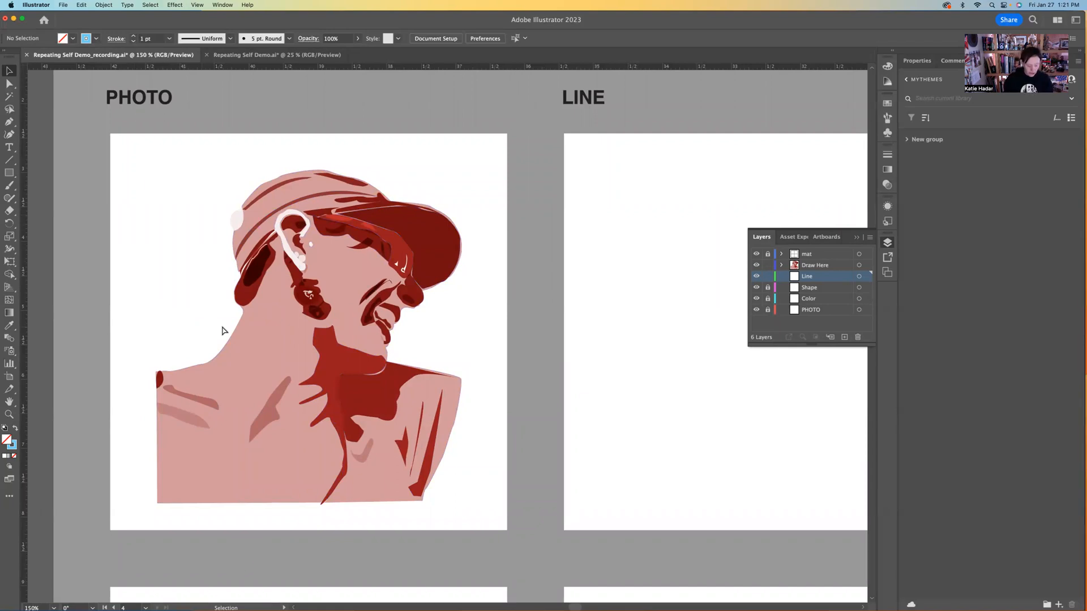
Switch to the Word terms document, review the shortcut for quickly repositioning artboards, and return to the Illustrator file
key(super+Tab)
key(super+Tab)
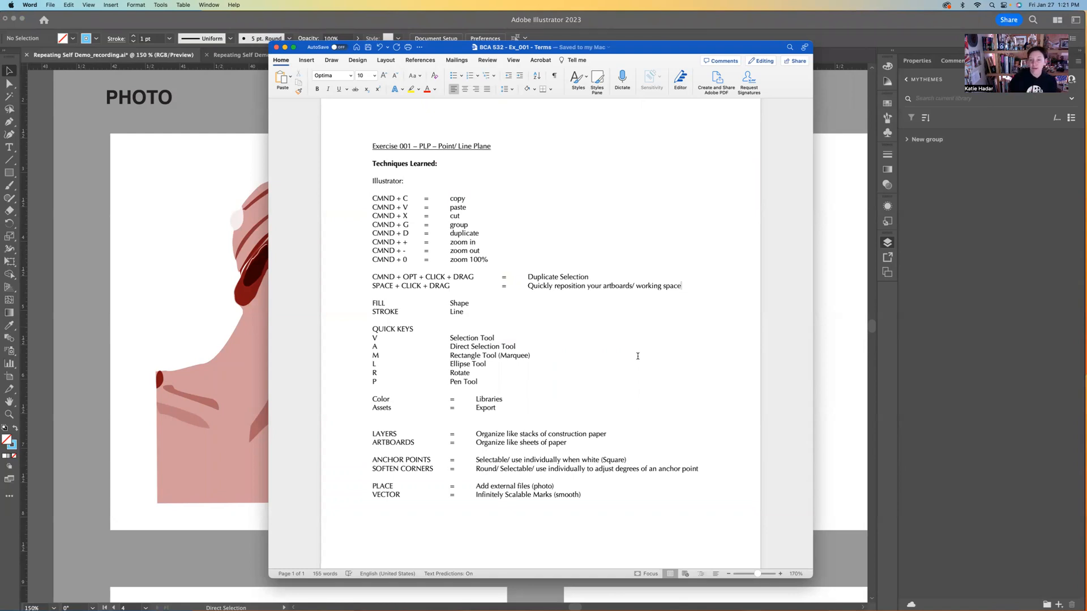
triple_click(453, 286)
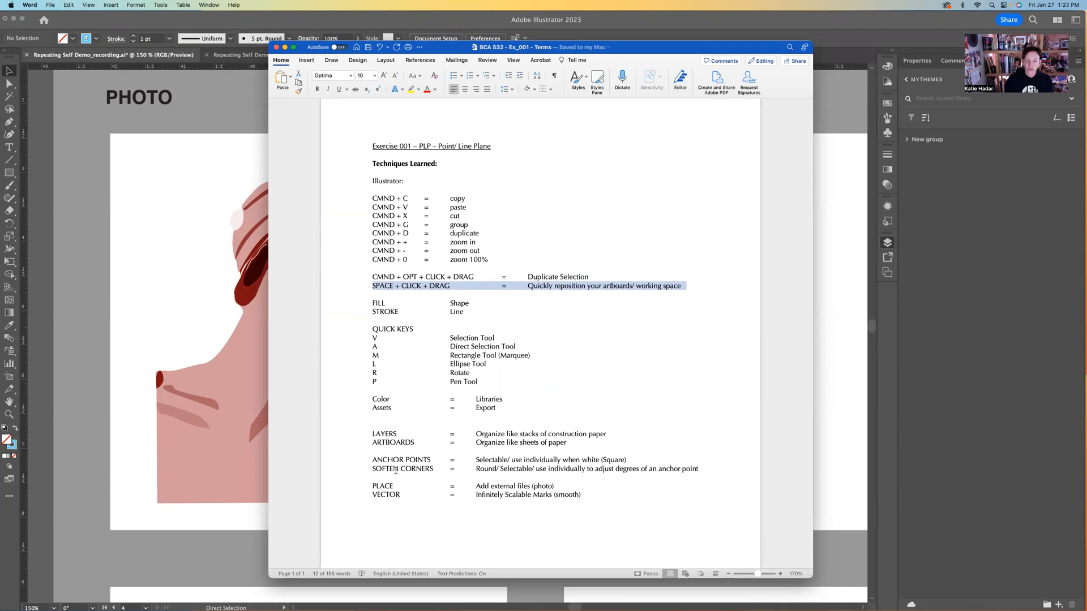
click(103, 345)
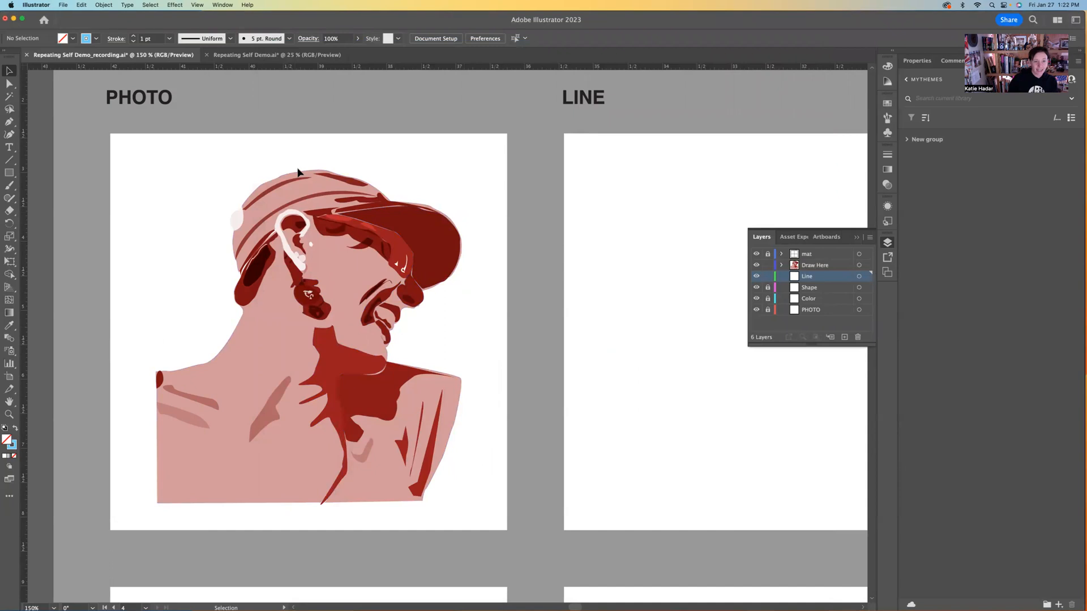
Duplicate the whole portrait from the PHOTO square into the LINE square
mouse_move(157, 162)
mouse_down()
mouse_move(206, 186)
mouse_move(444, 453)
mouse_move(447, 501)
mouse_up()
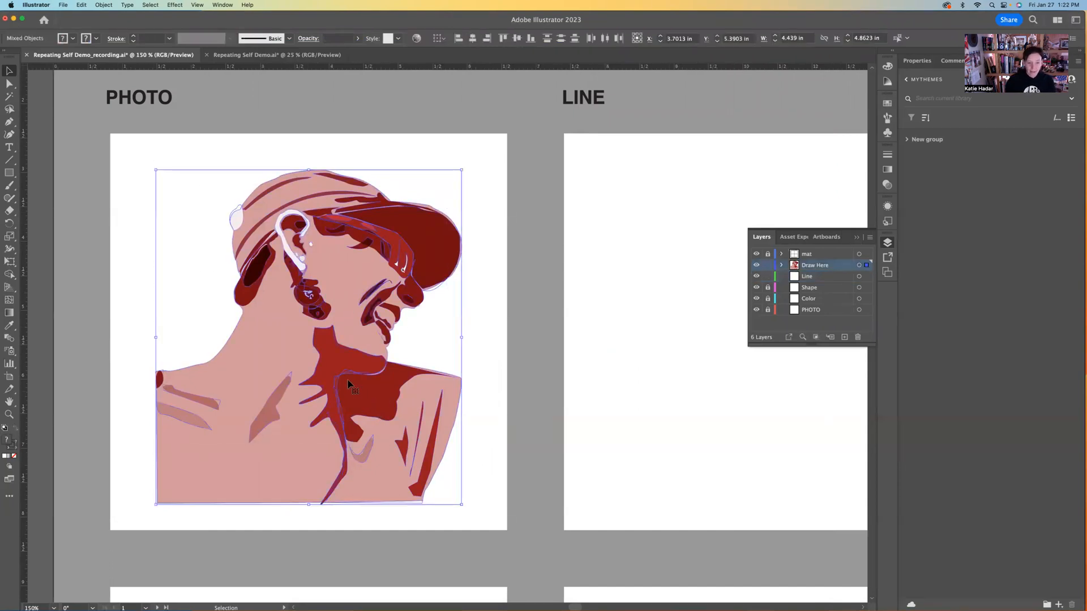
click(857, 237)
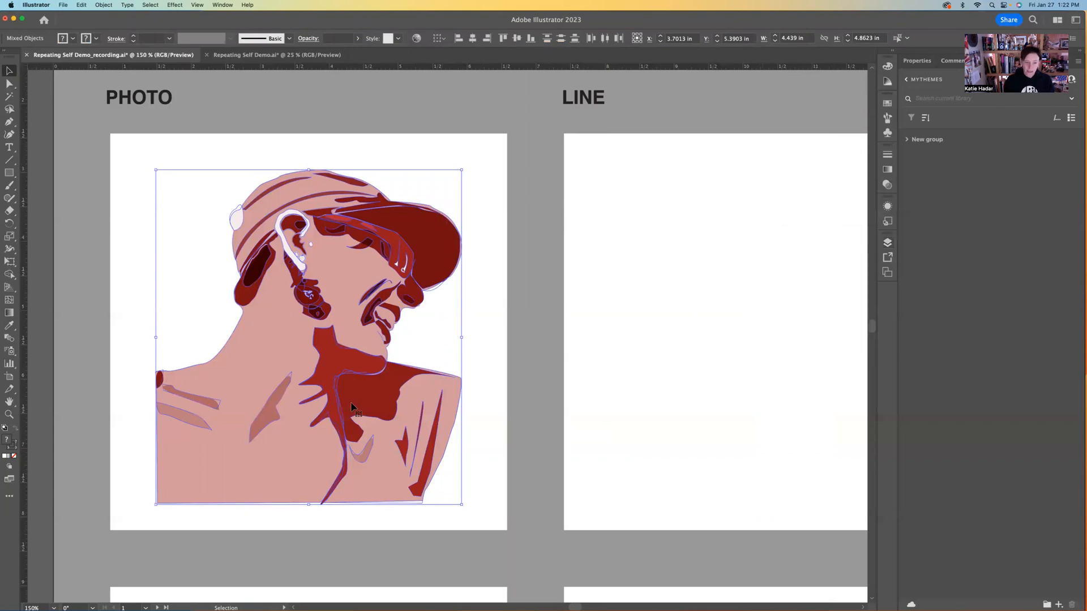
click(240, 149)
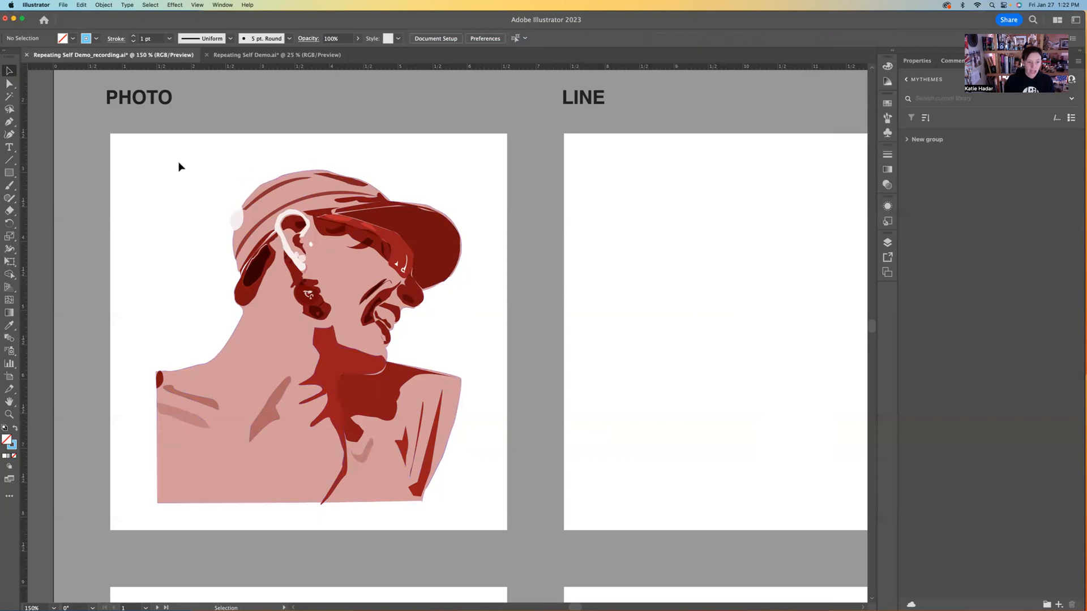
drag(165, 151, 457, 501)
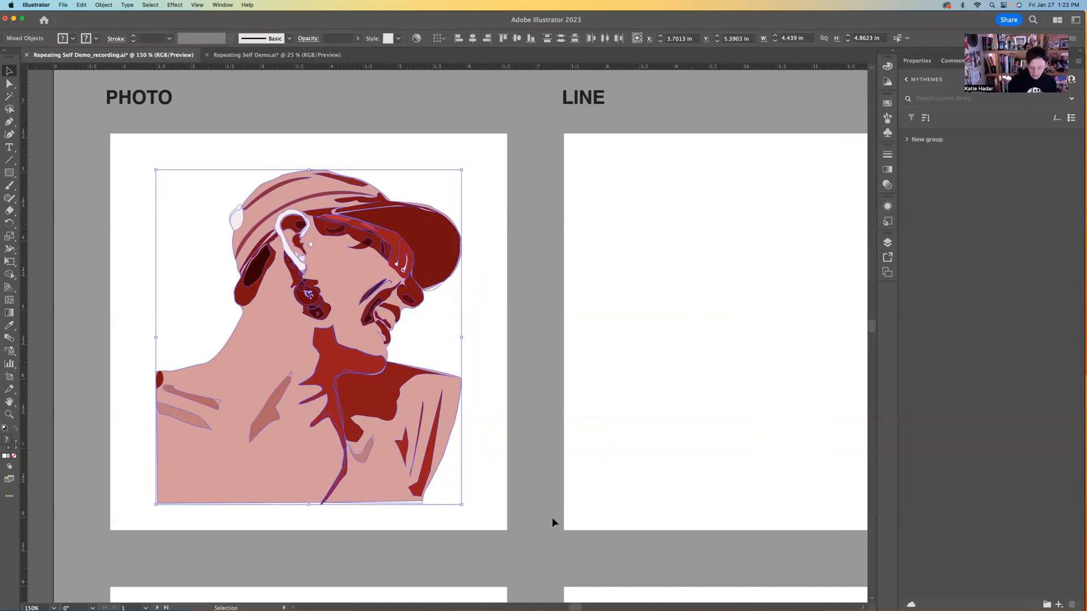
key(super+minus)
drag(513, 481, 311, 496)
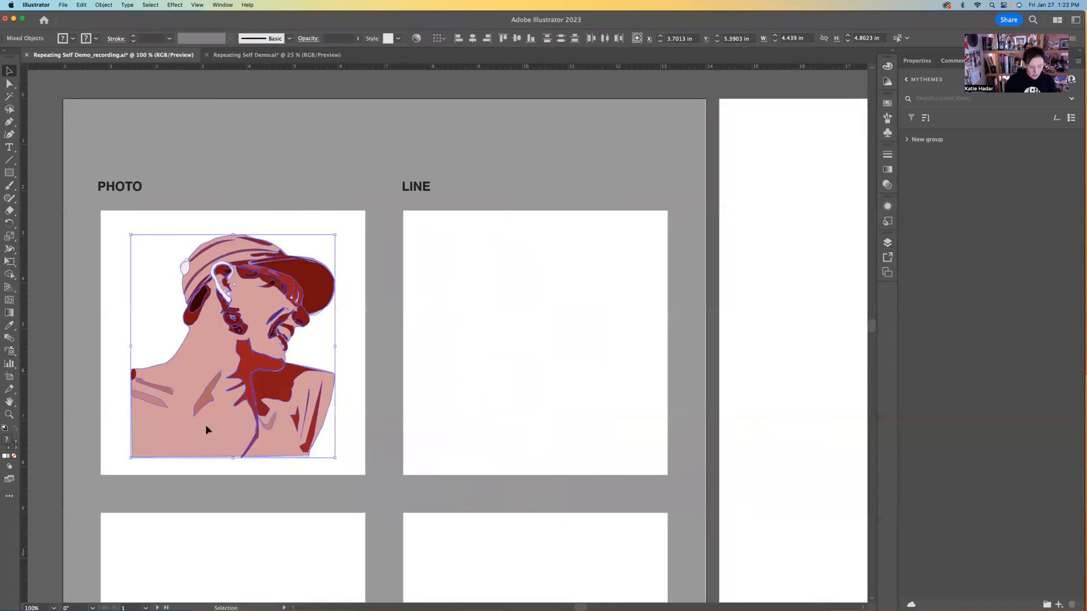
drag(206, 430, 516, 423)
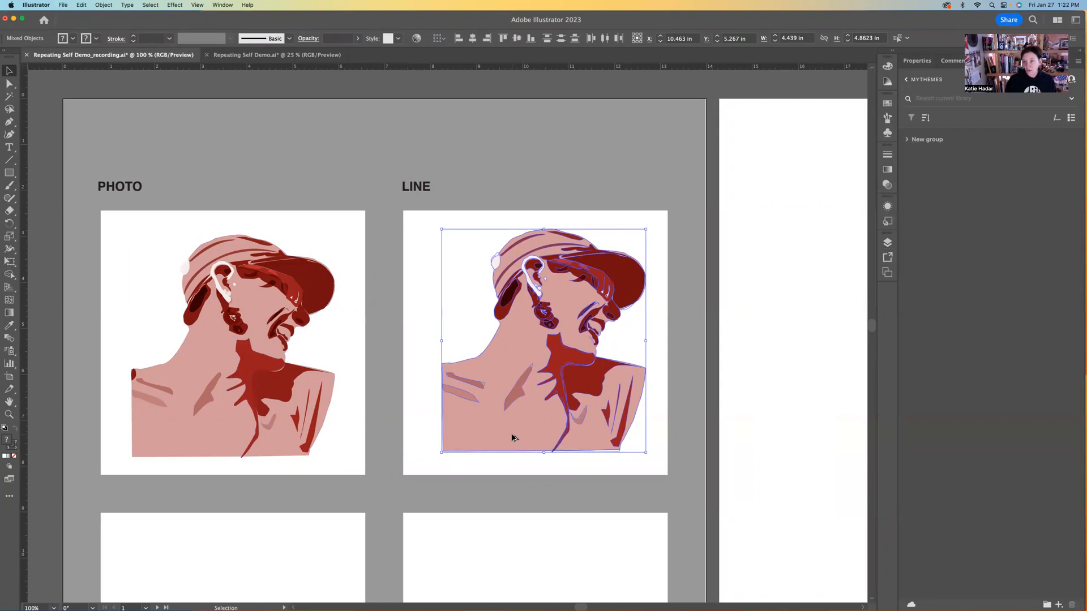
click(534, 185)
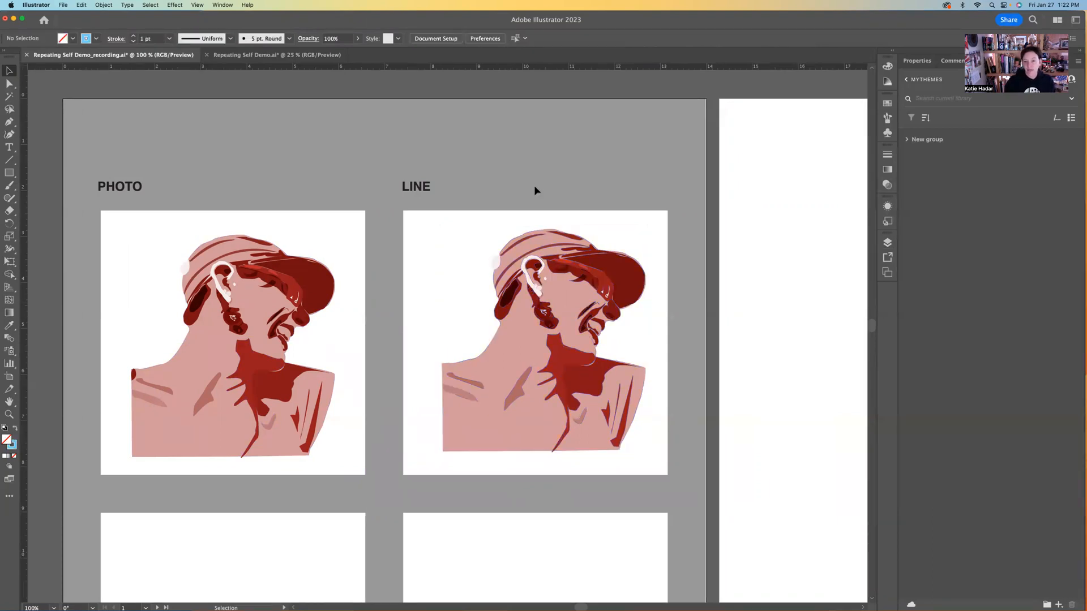
Delete the pale skin-tone base shape from the portrait copy in the LINE square
drag(487, 376, 434, 220)
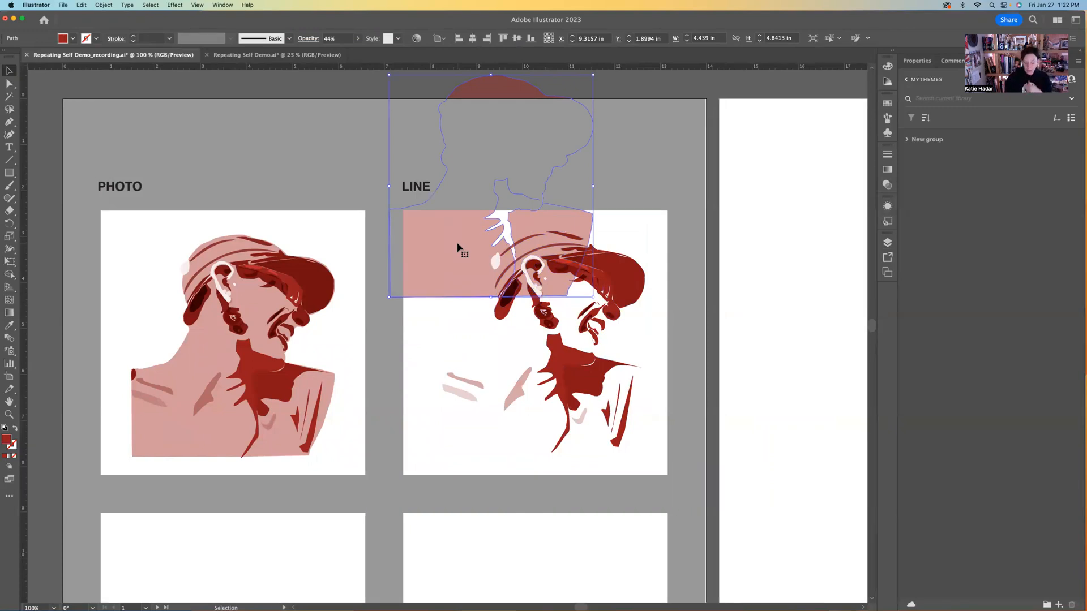
key(Delete)
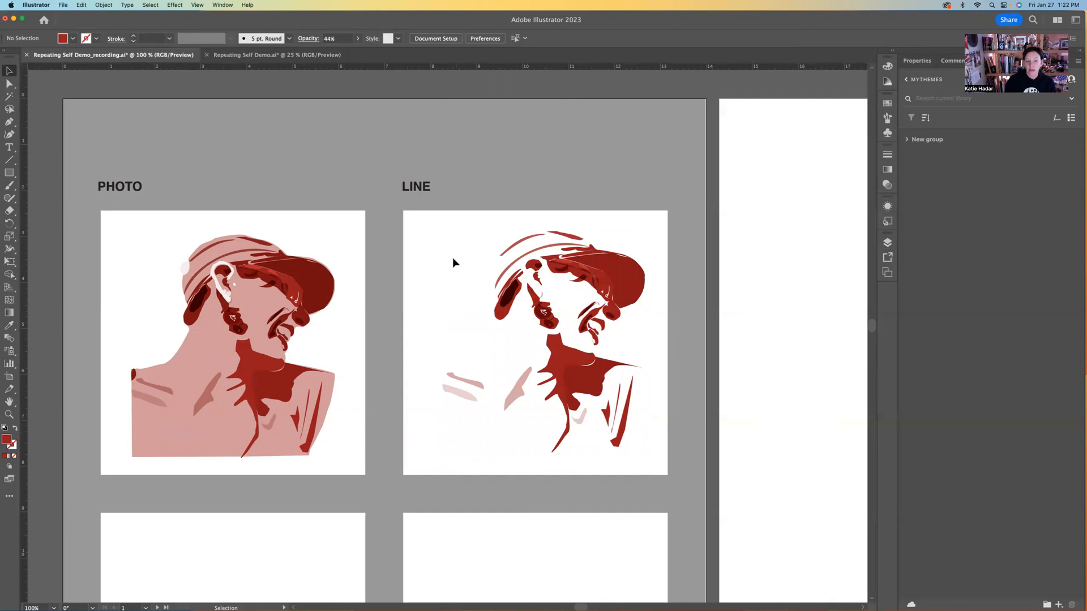
Group the remaining pieces of the LINE portrait and shift the group slightly up and left within its square
drag(418, 220, 636, 447)
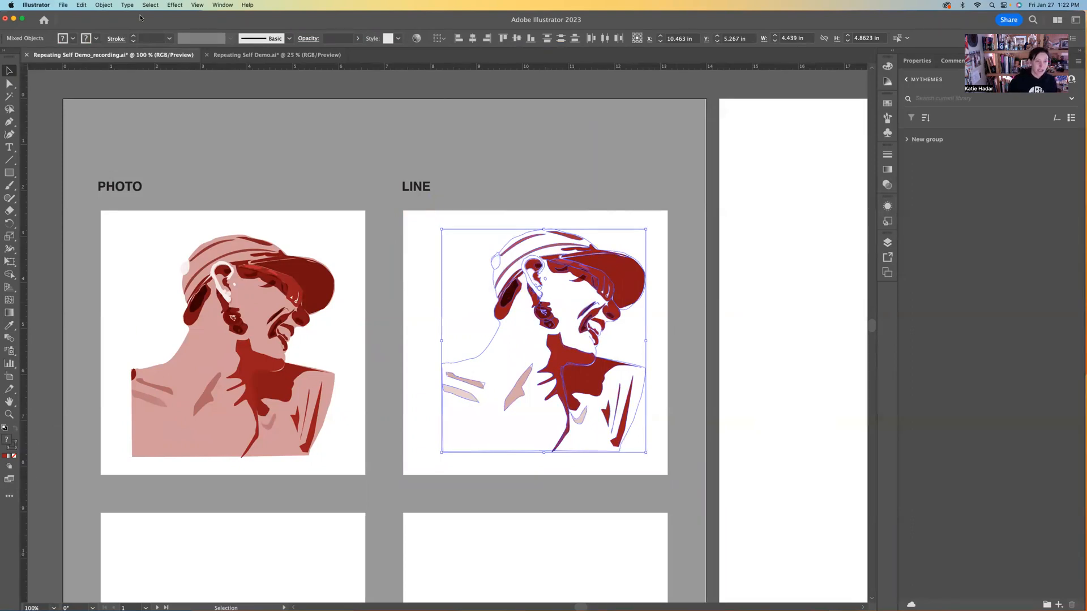
drag(138, 20, 258, 23)
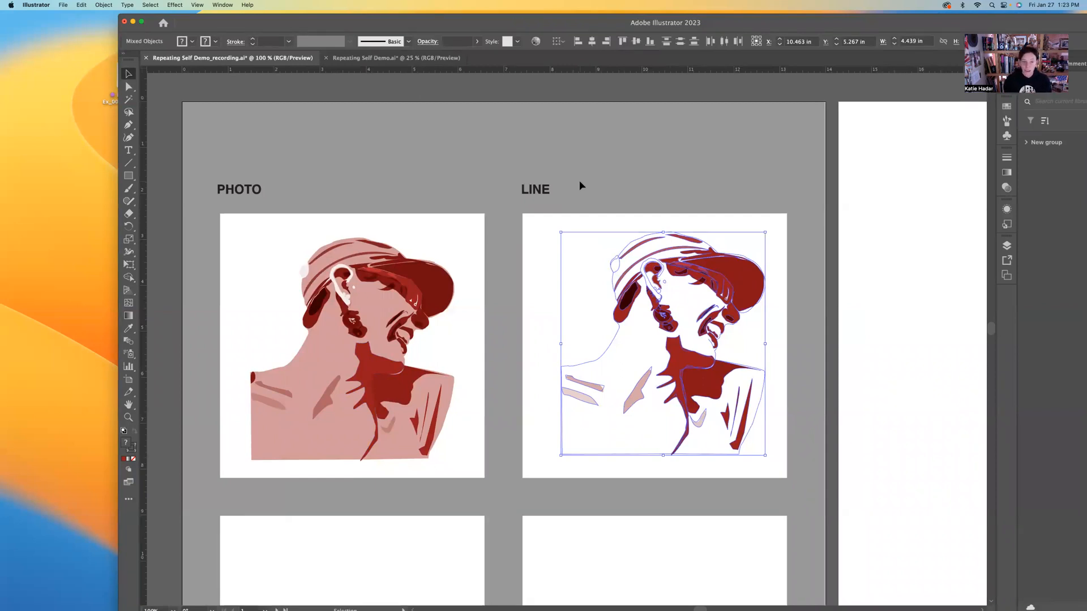
click(634, 190)
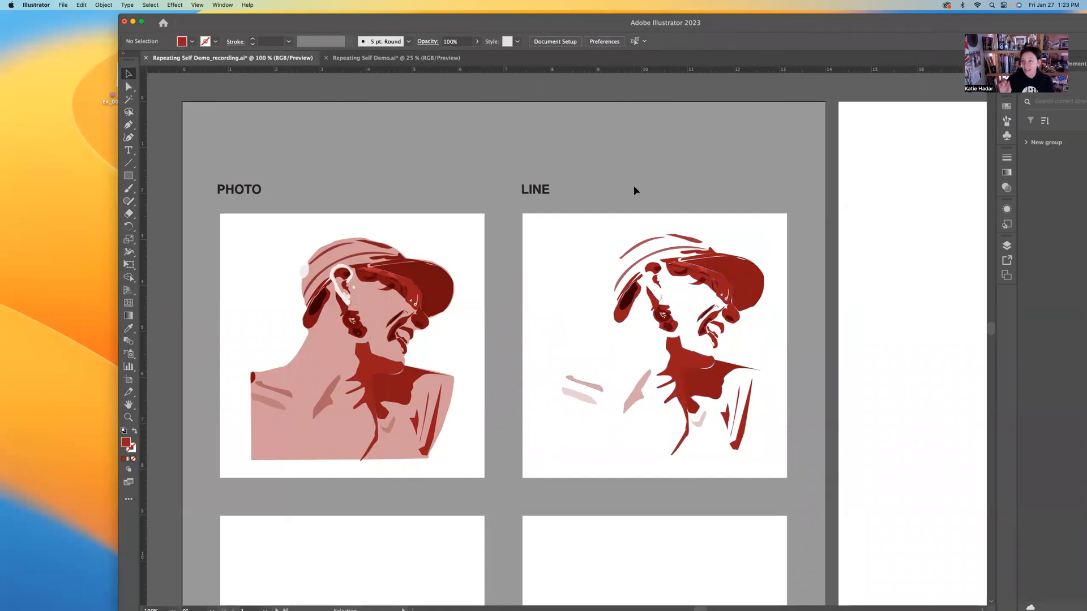
mouse_move(691, 371)
mouse_down()
mouse_move(656, 339)
mouse_move(684, 354)
mouse_move(657, 351)
mouse_move(677, 368)
mouse_up()
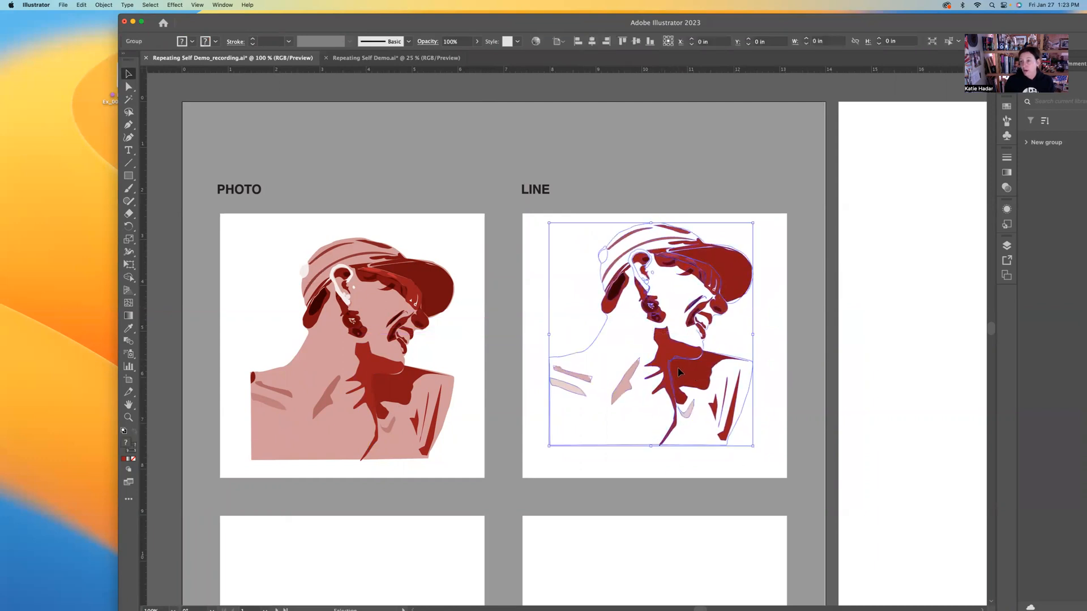
Remove the fill from the LINE portrait group and give it a solid red 1 pt stroke
click(133, 460)
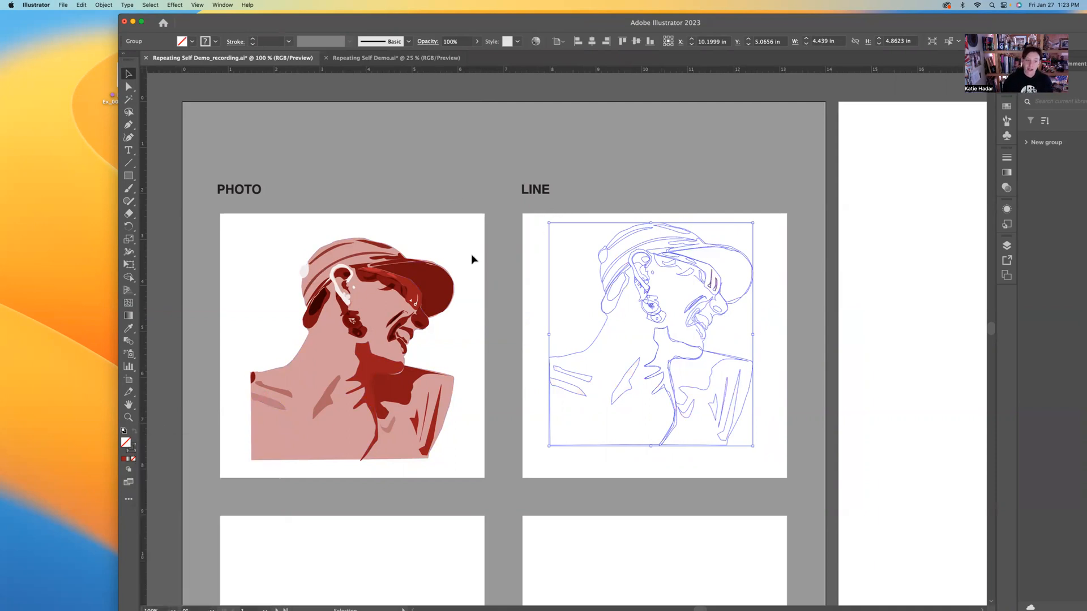
click(135, 453)
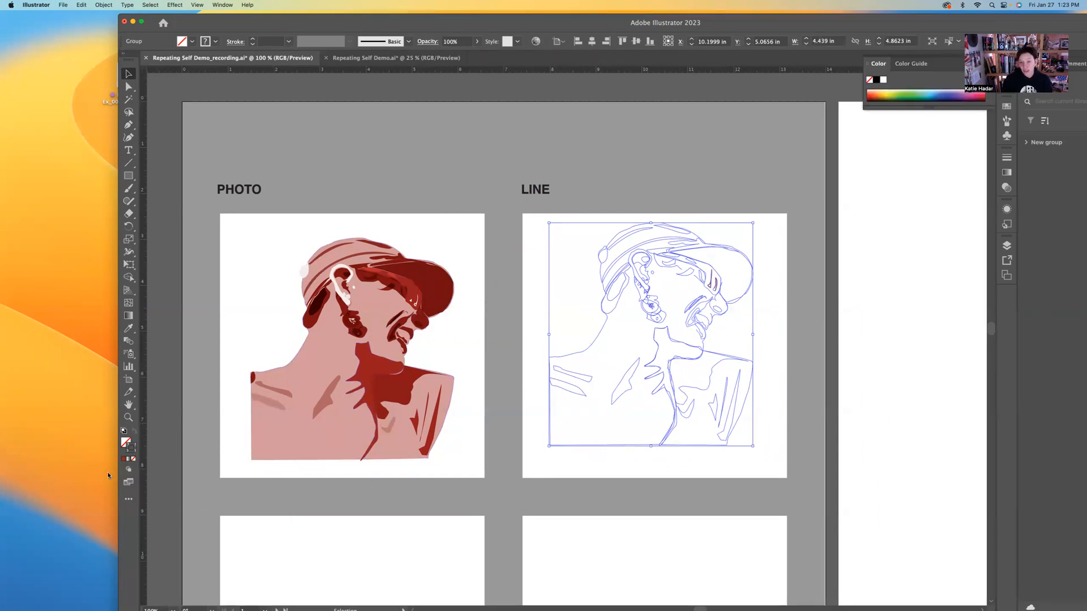
click(124, 458)
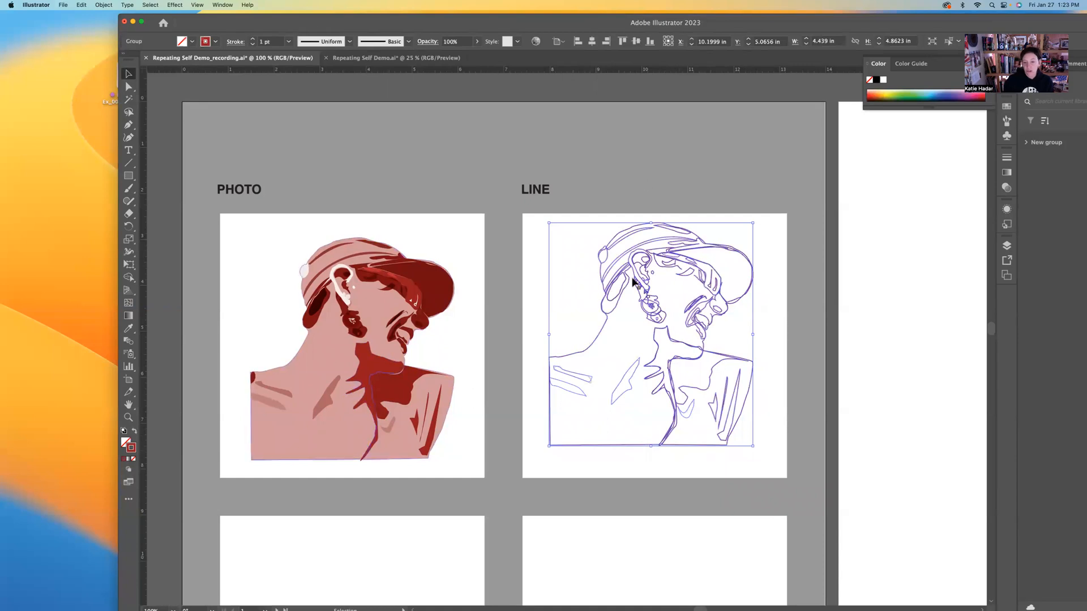
click(645, 181)
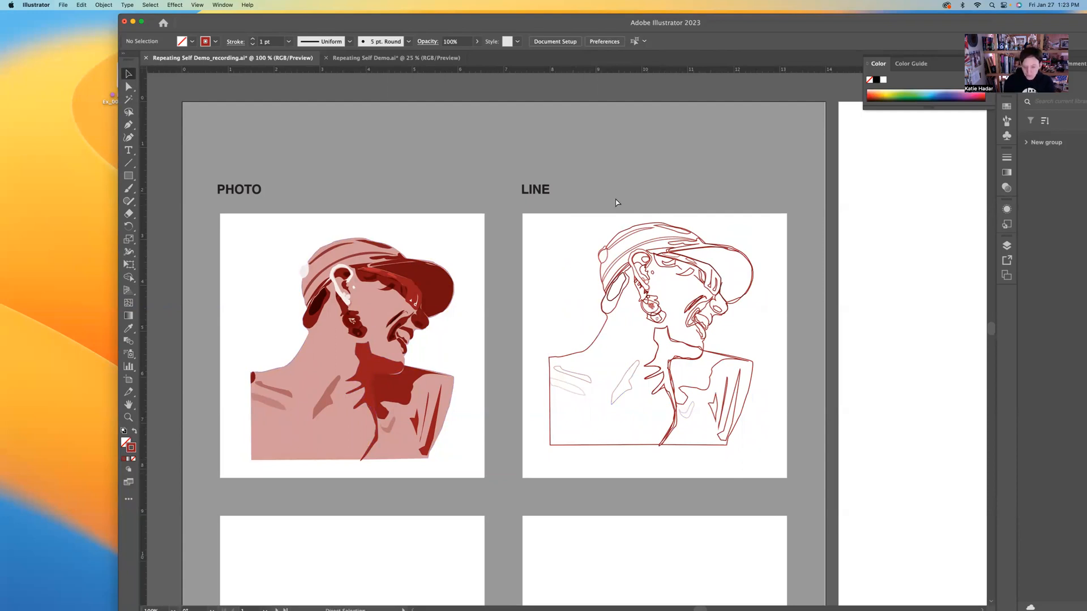
Examine the LINE portrait's contours up close around the cap, ear, earring and face
key(super+equal)
key(super+equal)
key(super+equal)
key(super+equal)
drag(582, 250, 459, 380)
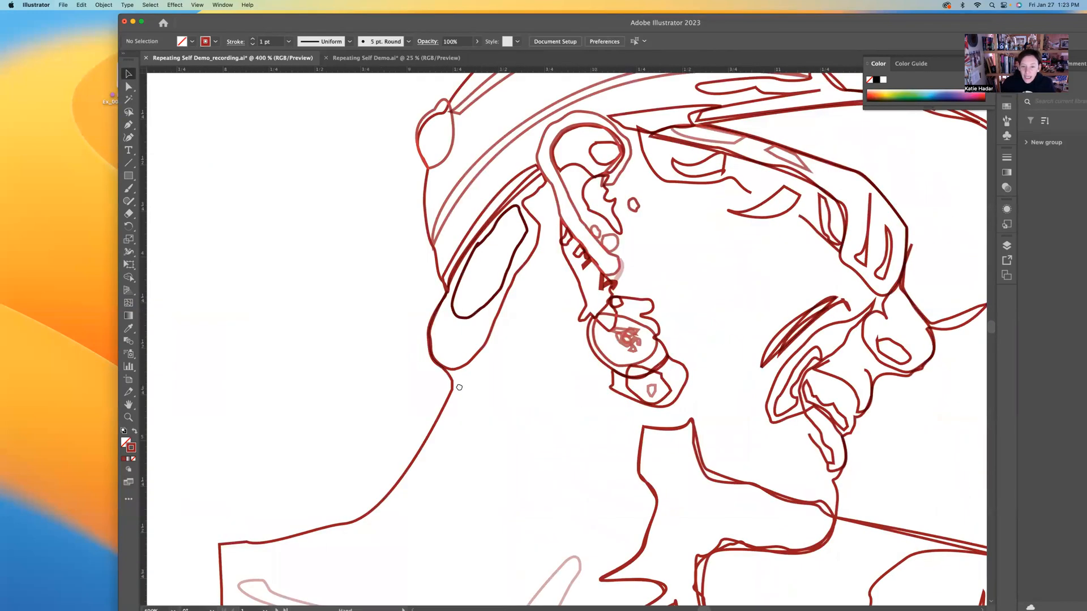
scroll(466, 347, up, 3)
scroll(466, 347, right, 2)
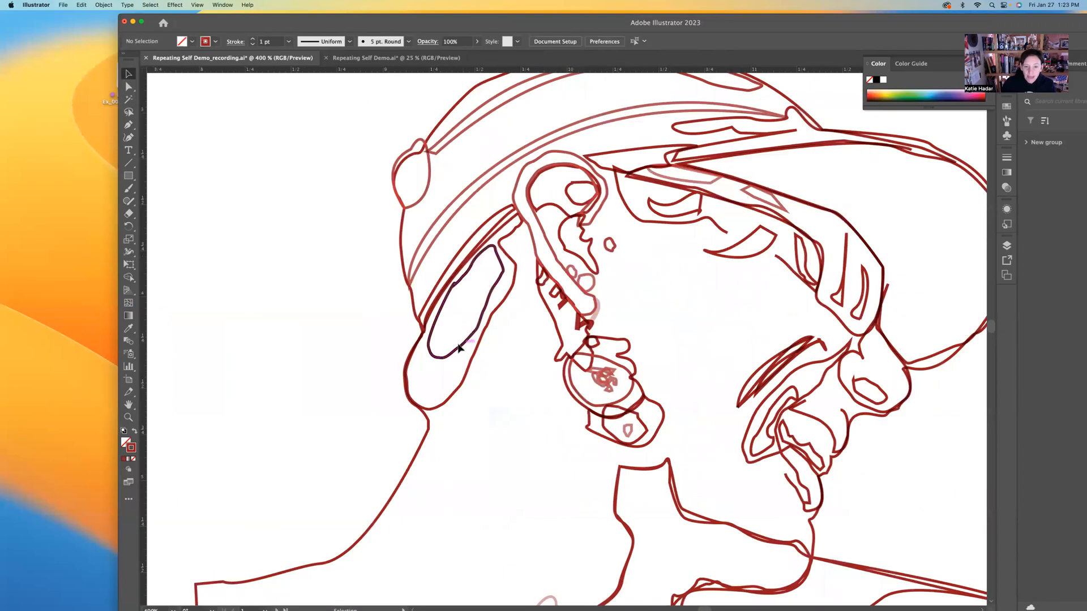
click(459, 354)
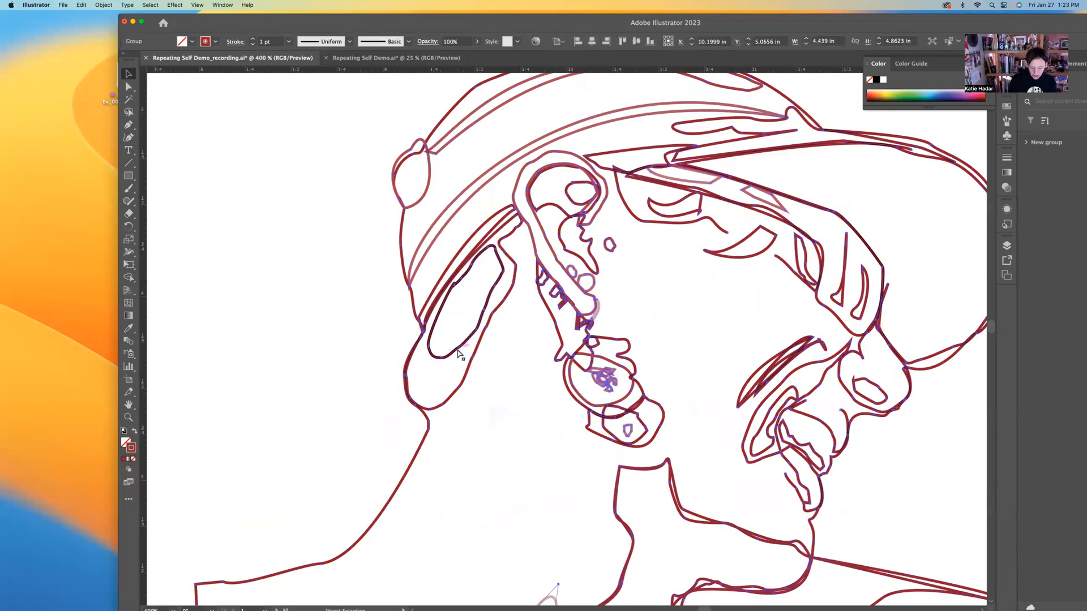
scroll(459, 354, down, 5)
scroll(563, 338, down, 3)
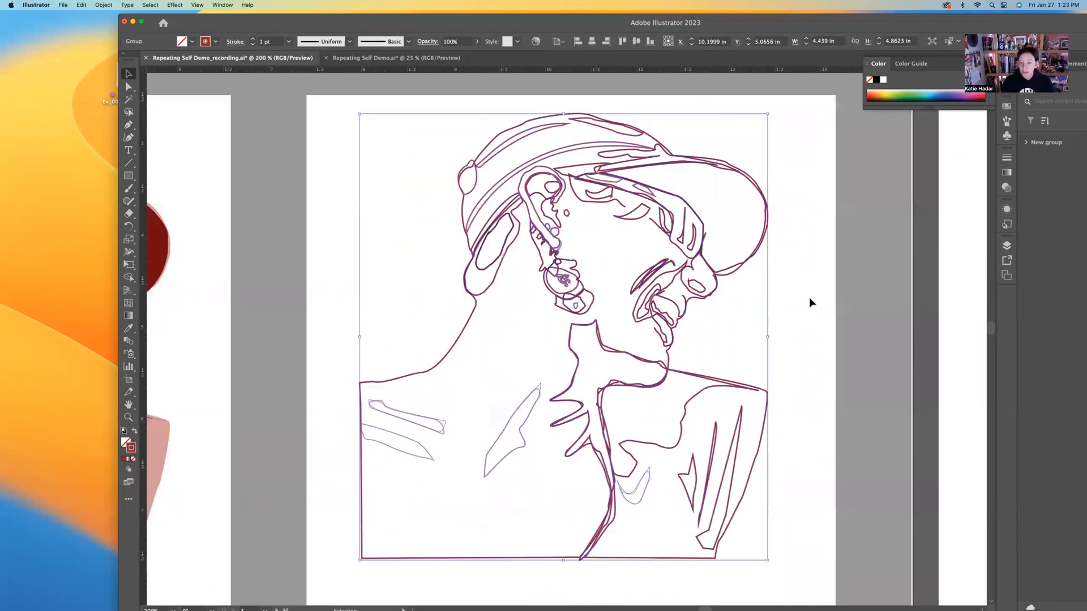
click(630, 293)
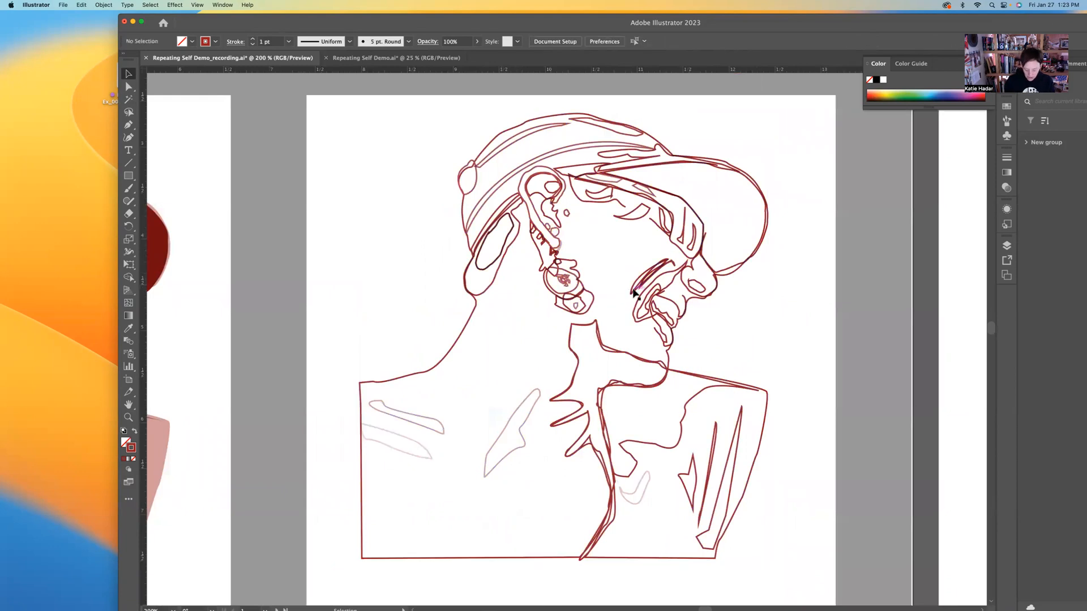
Delete the inner elongated oval outline behind the ear with Direct Selection
key(a)
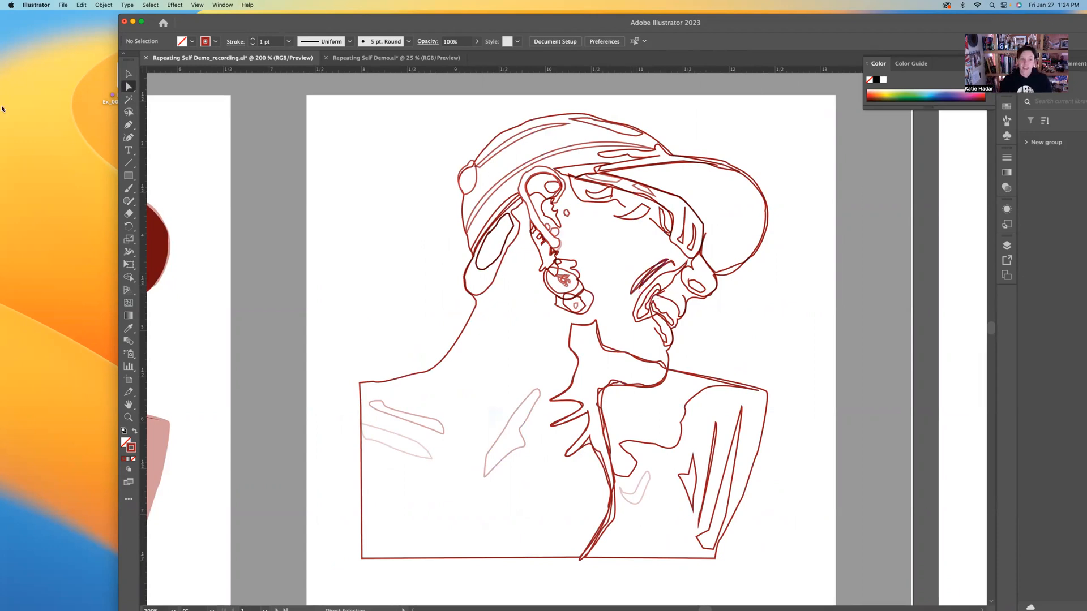
click(475, 266)
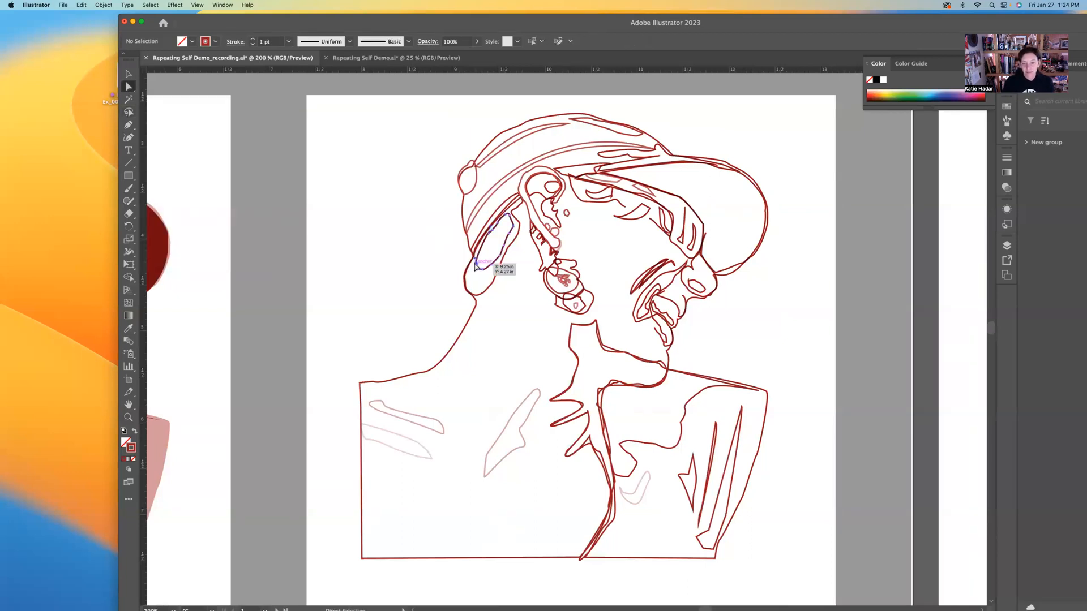
key(super+shift+a)
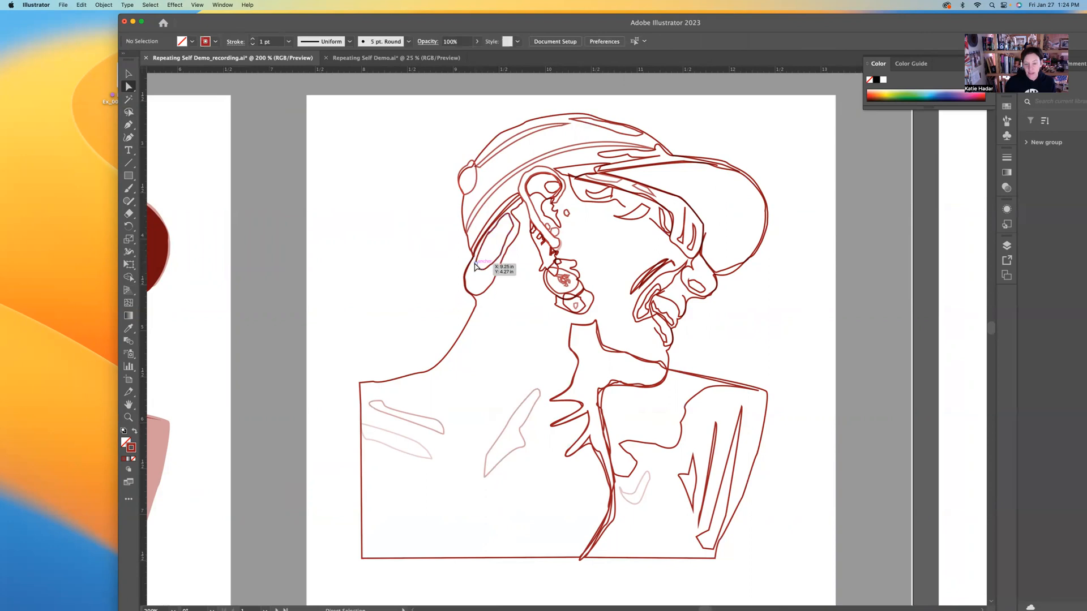
click(477, 268)
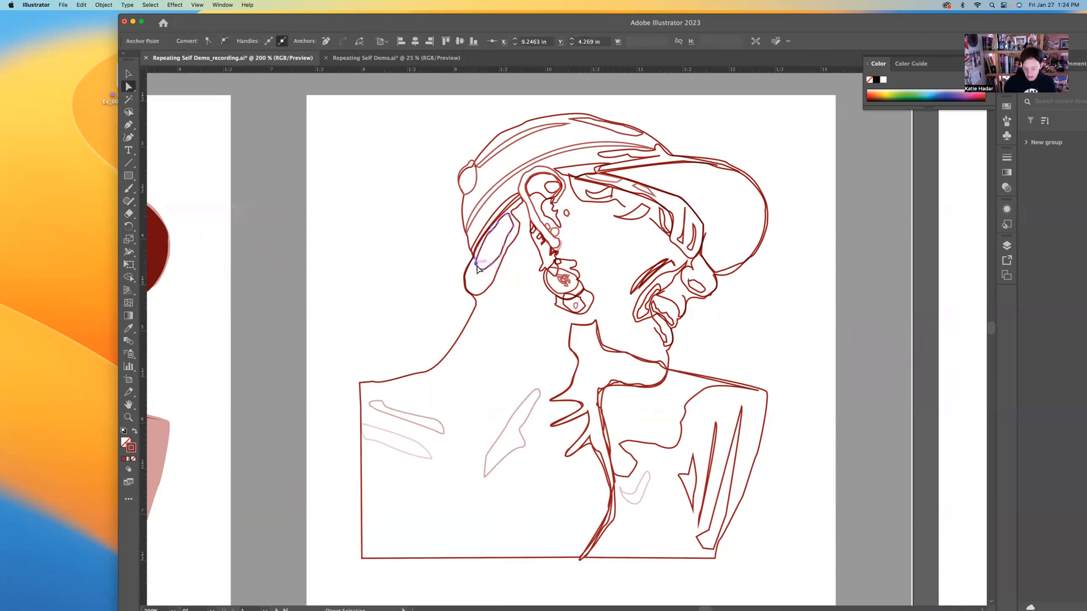
key(super+shift+a)
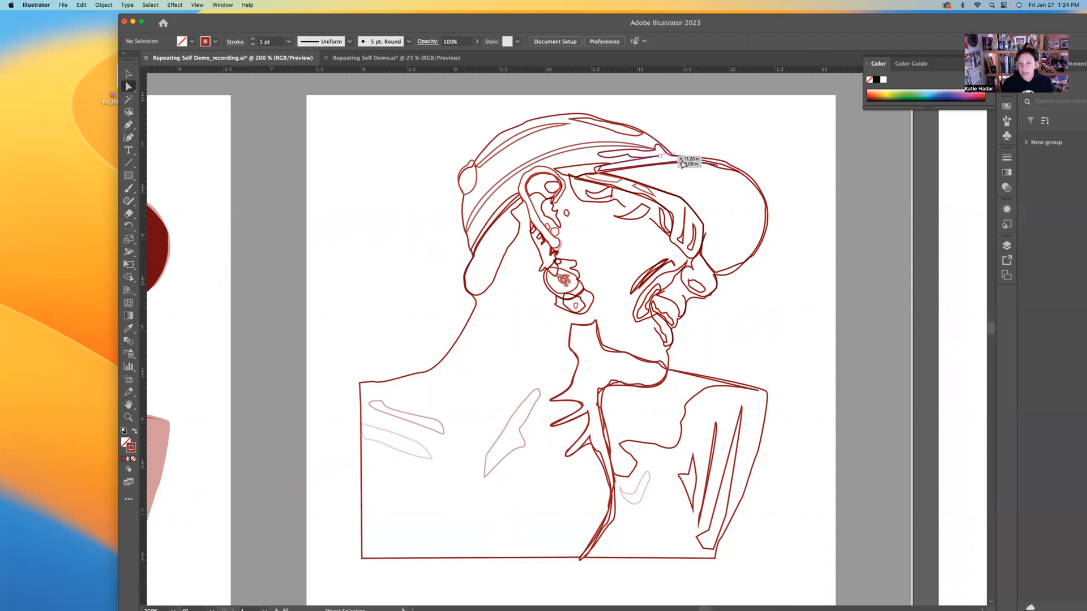
Delete the redundant segment of the inner brim outline along the upper front edge of the cap
click(718, 166)
key(super+shift+a)
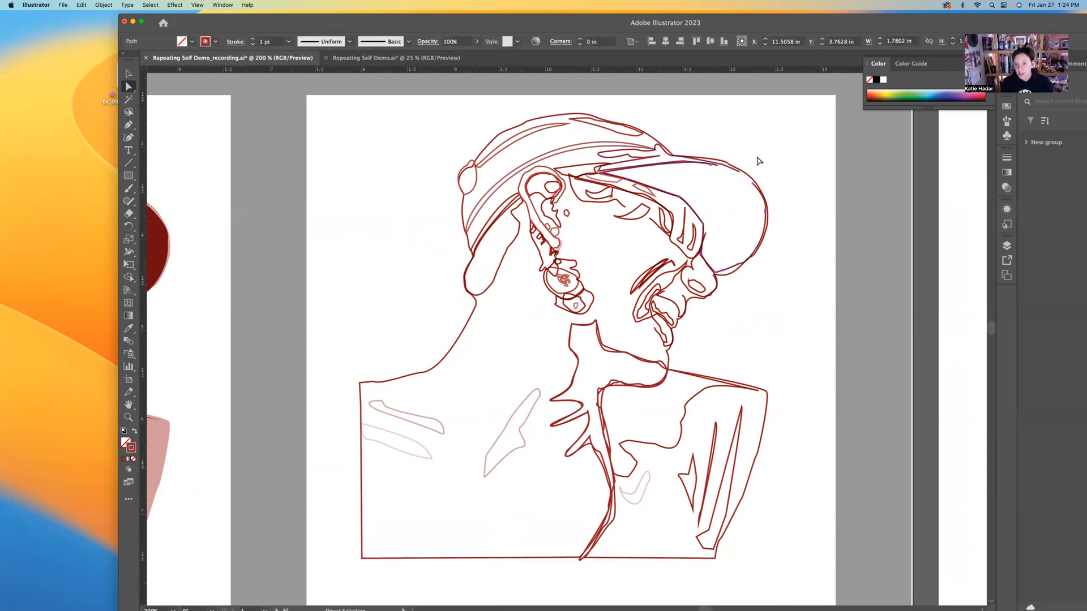
click(706, 232)
click(755, 314)
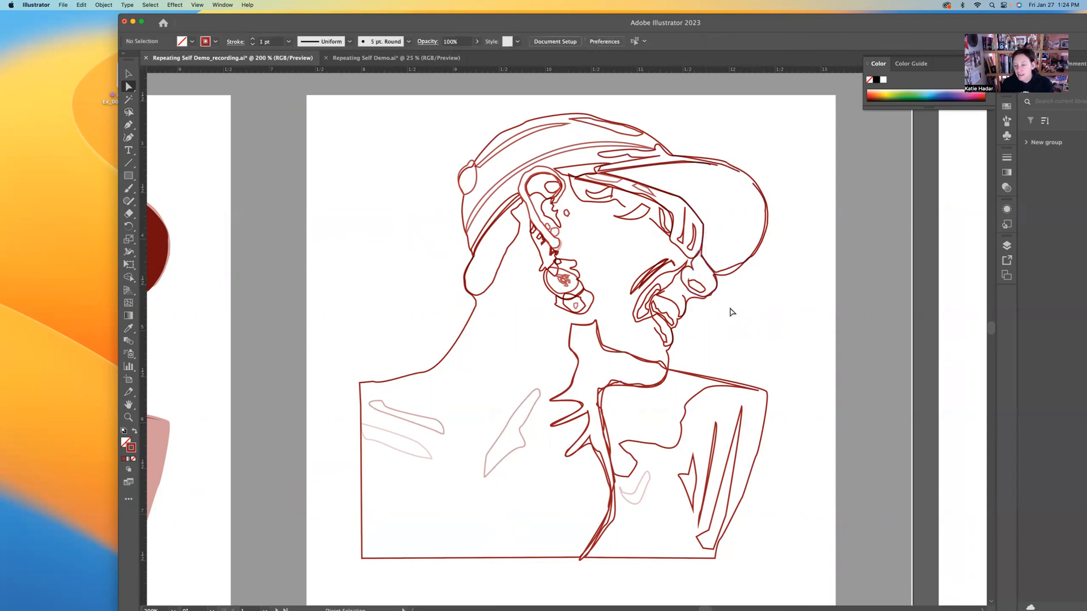
Delete the overlapping inner segment across the nose while keeping the nostril outline whole
click(694, 272)
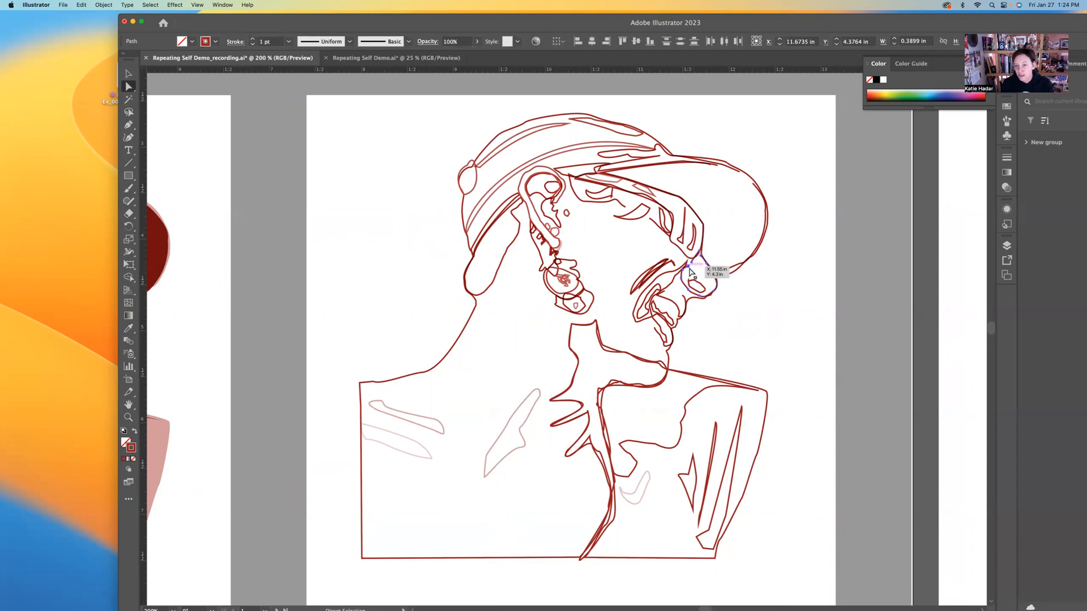
key(super+shift+a)
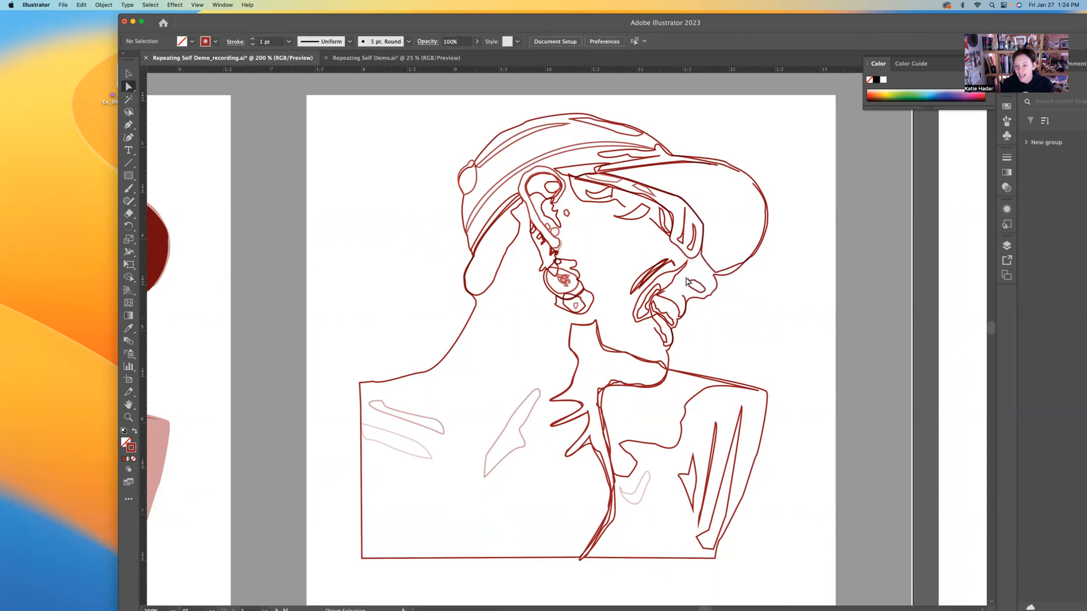
click(695, 285)
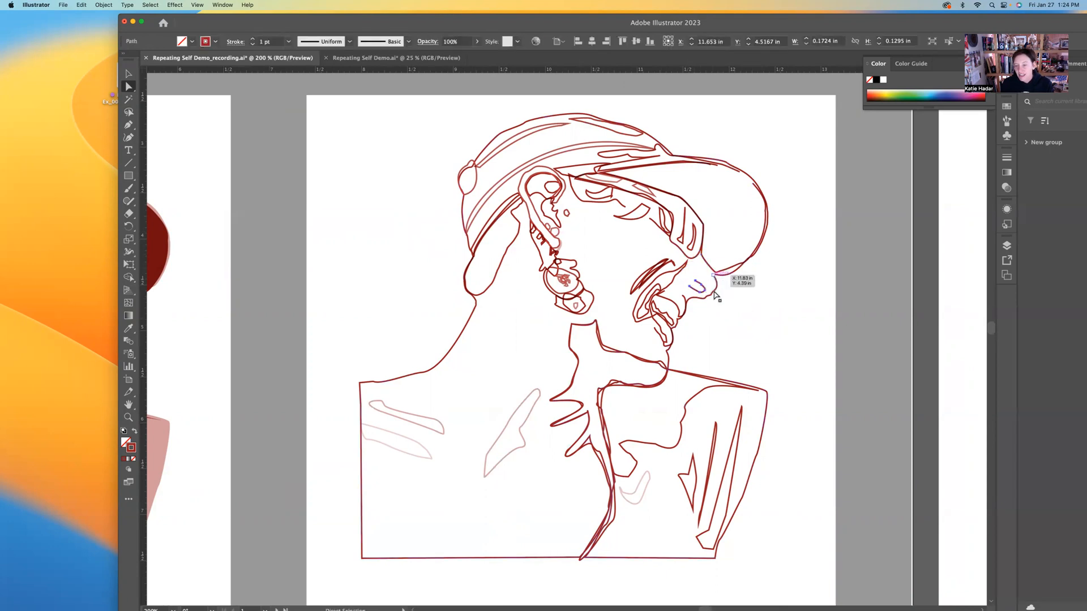
click(689, 282)
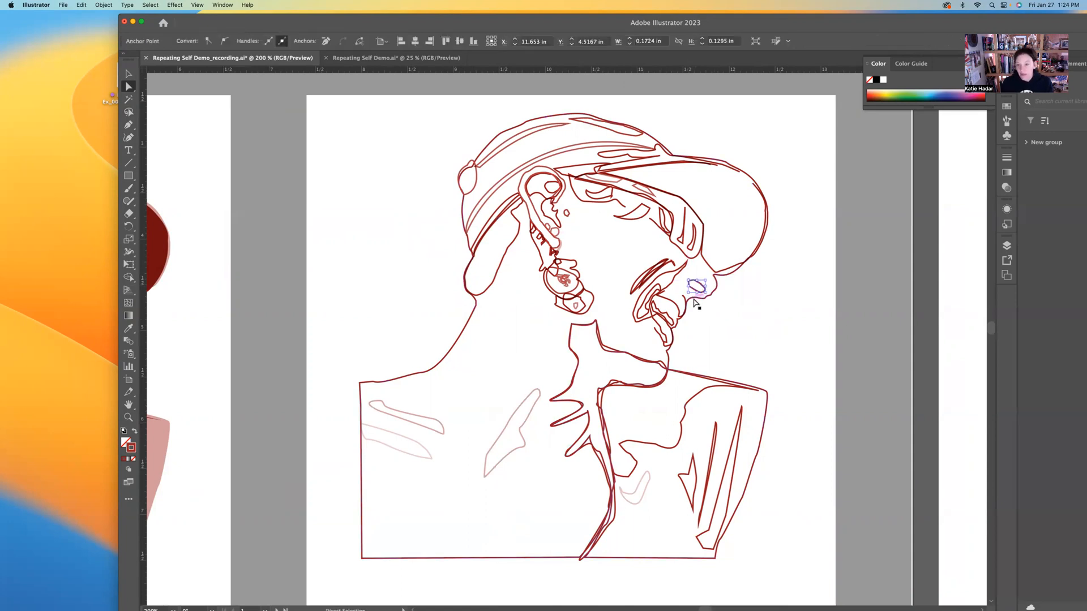
click(739, 311)
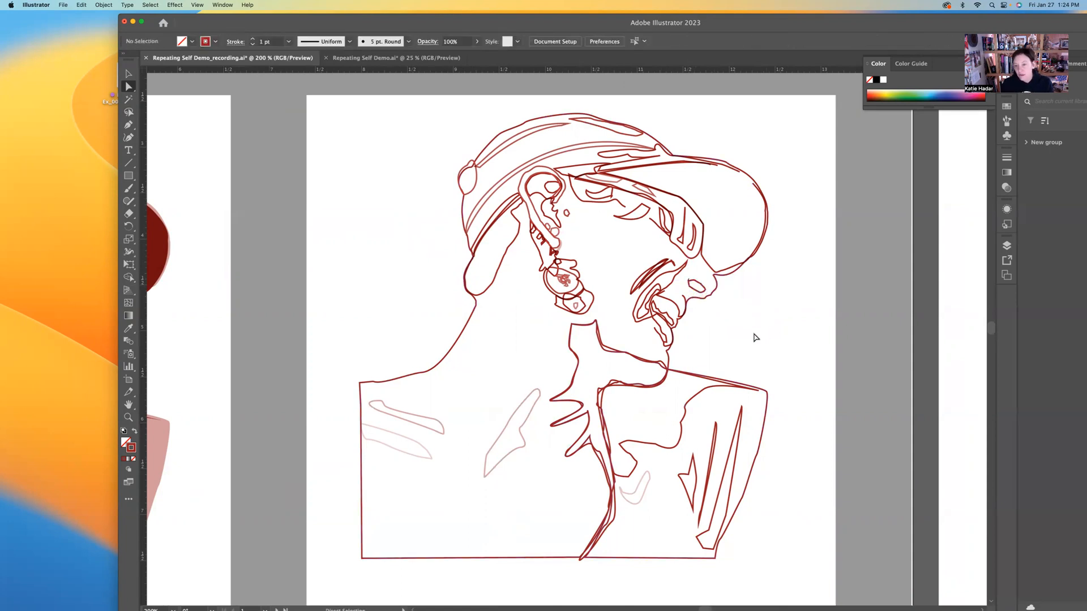
Delete redundant inner segments of the lip contours with Direct Selection
click(666, 293)
click(665, 293)
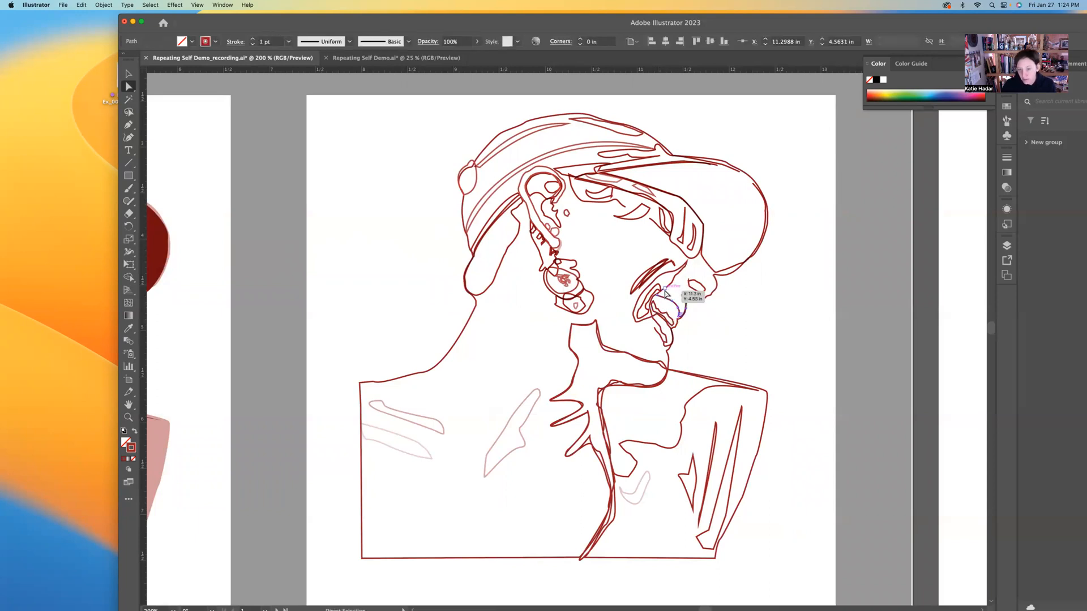
click(745, 353)
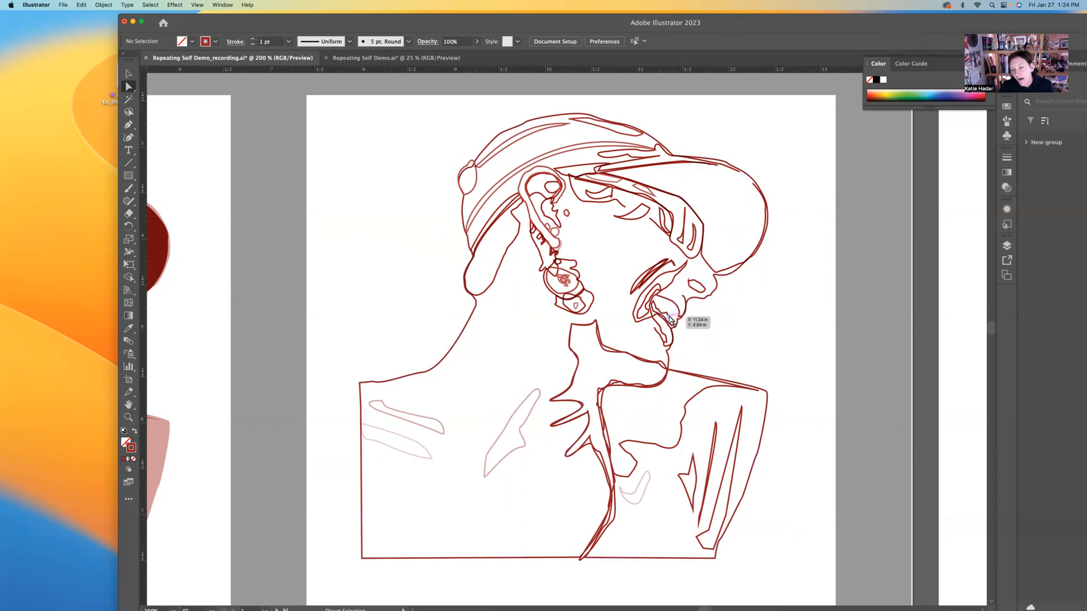
click(670, 320)
click(671, 318)
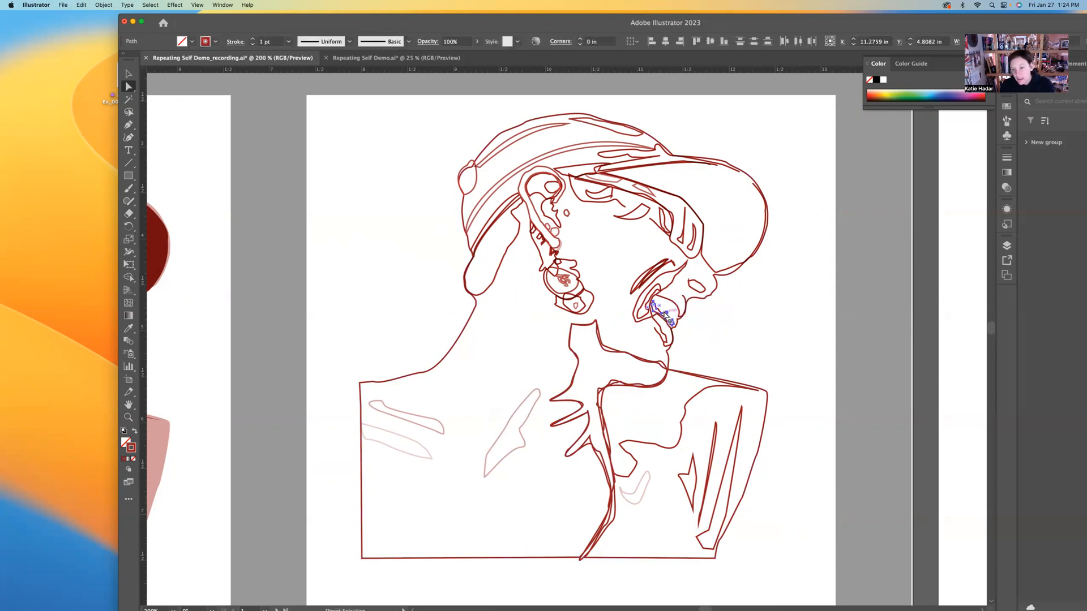
click(704, 328)
click(669, 316)
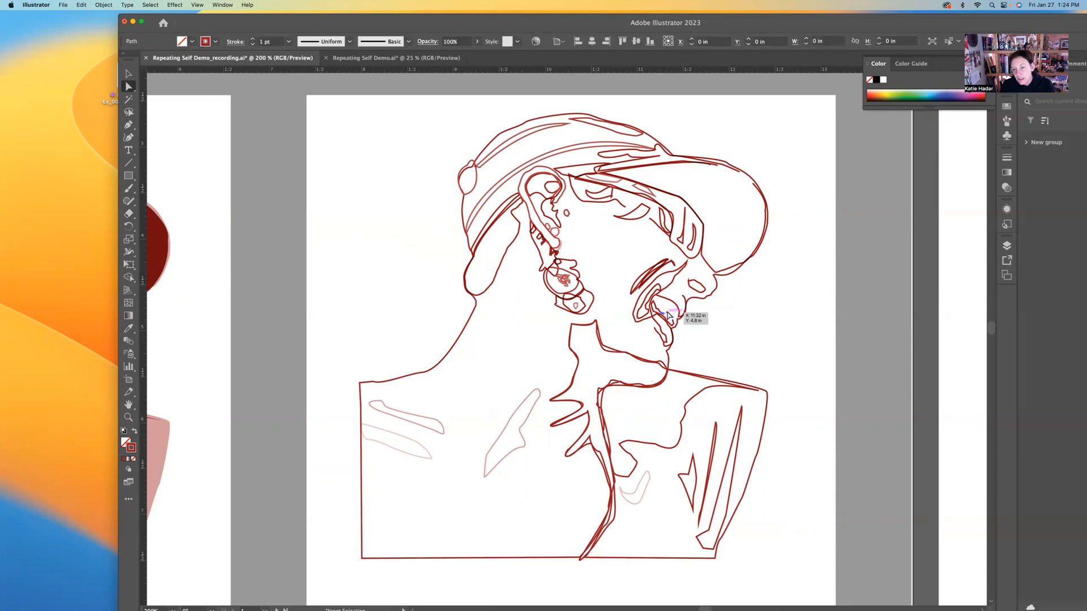
click(713, 344)
click(673, 322)
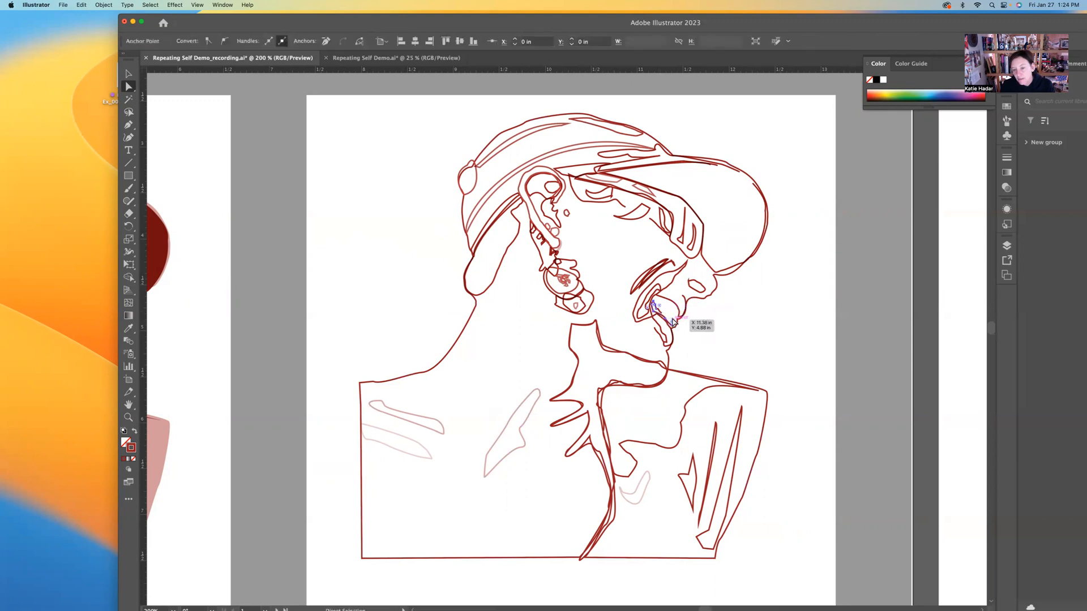
click(715, 339)
click(662, 315)
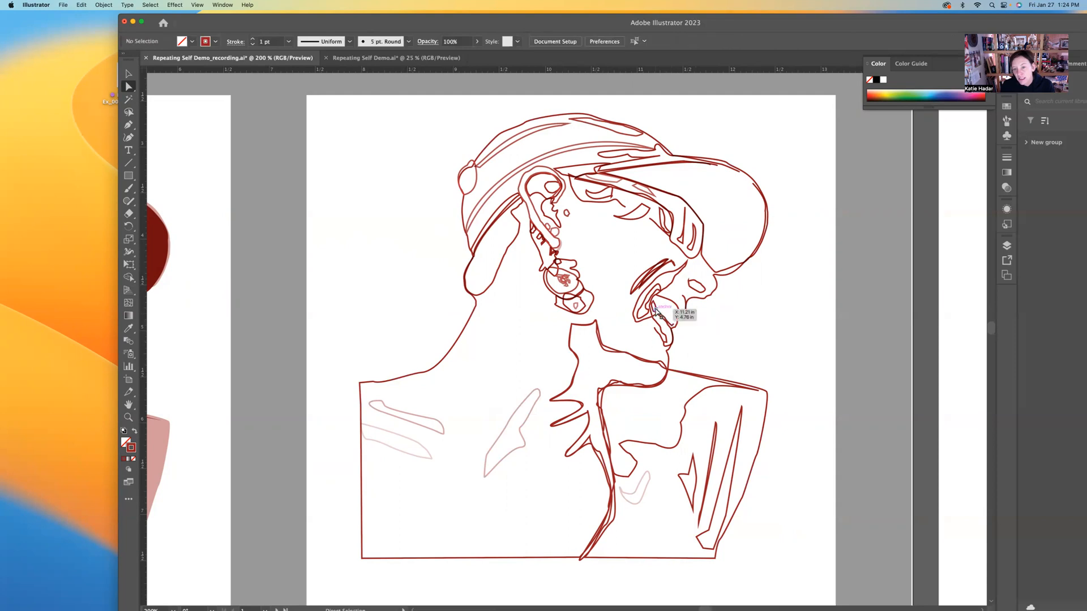
Delete the remaining inner lip lines and the doubled curve beside the corner of the mouth
click(679, 311)
click(722, 337)
click(658, 306)
click(745, 357)
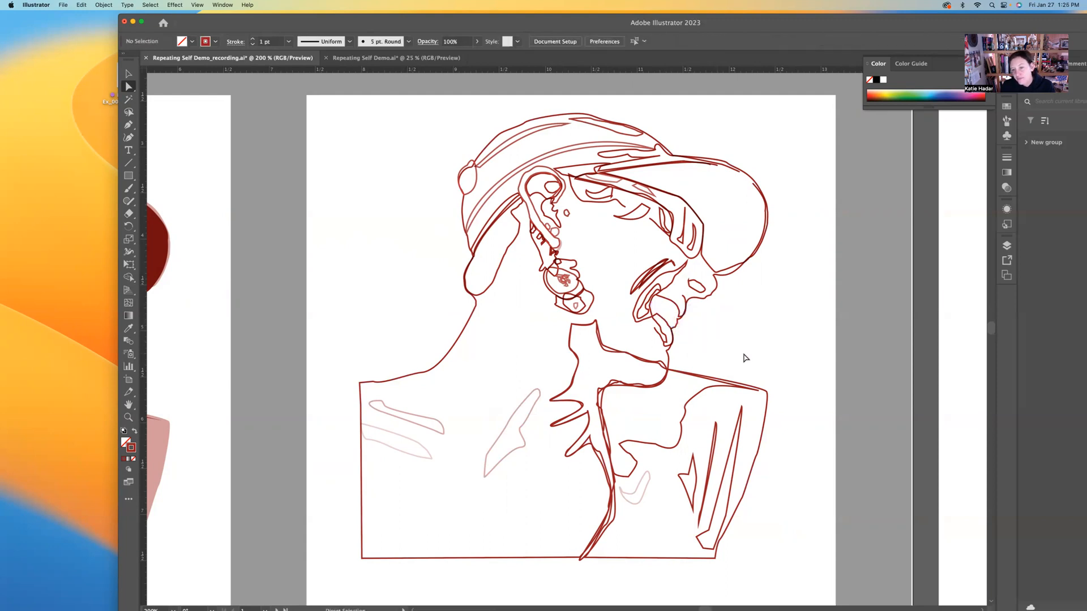
click(655, 294)
click(646, 306)
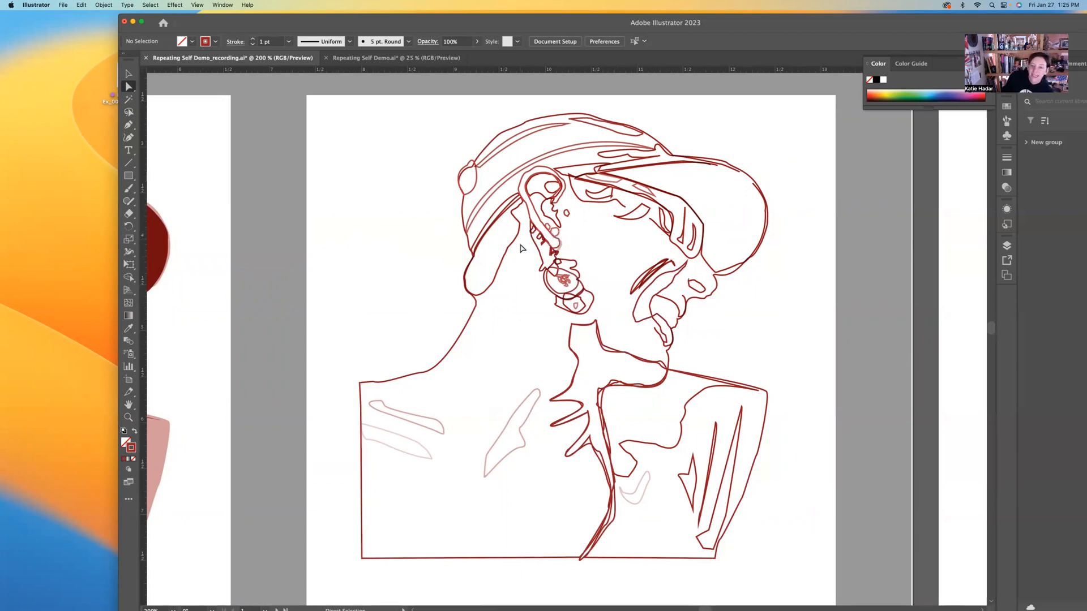
Delete the large outer ear contour and the small circles in and in front of the ear
click(555, 240)
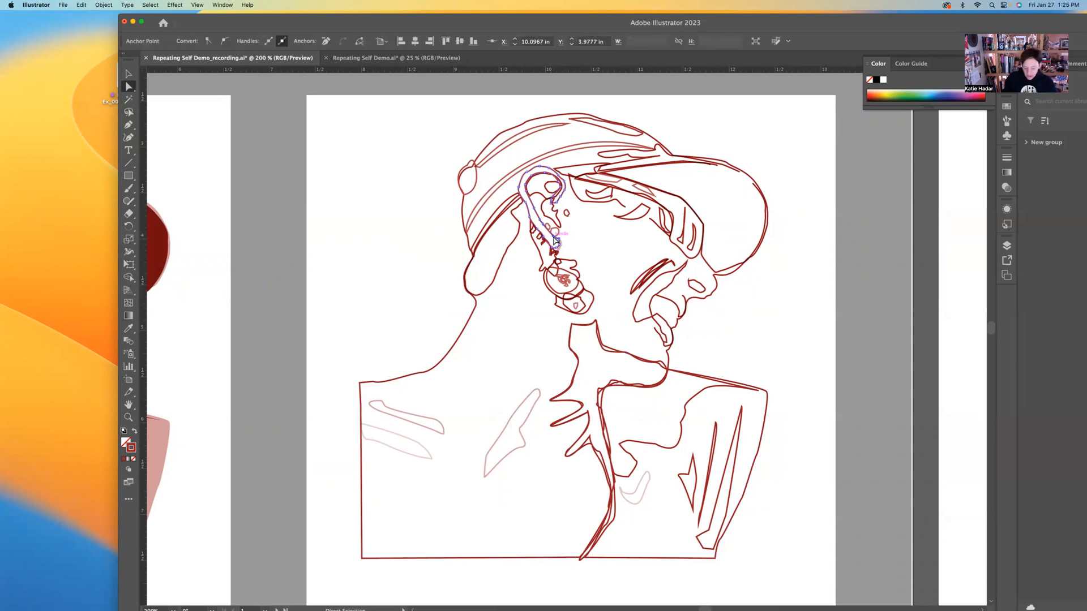
key(Delete)
key(Delete)
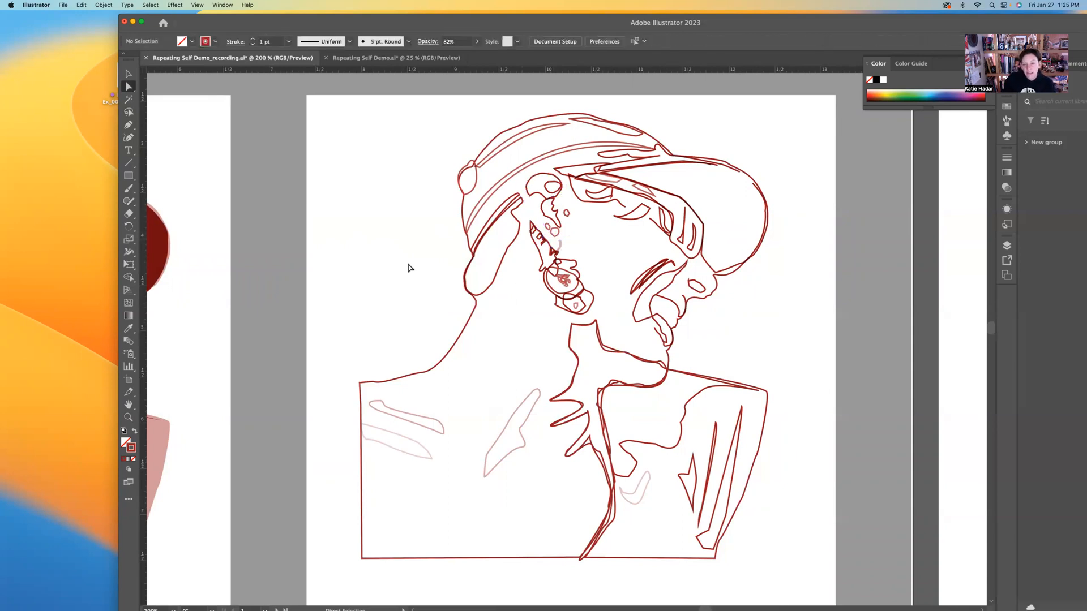
drag(553, 230, 557, 230)
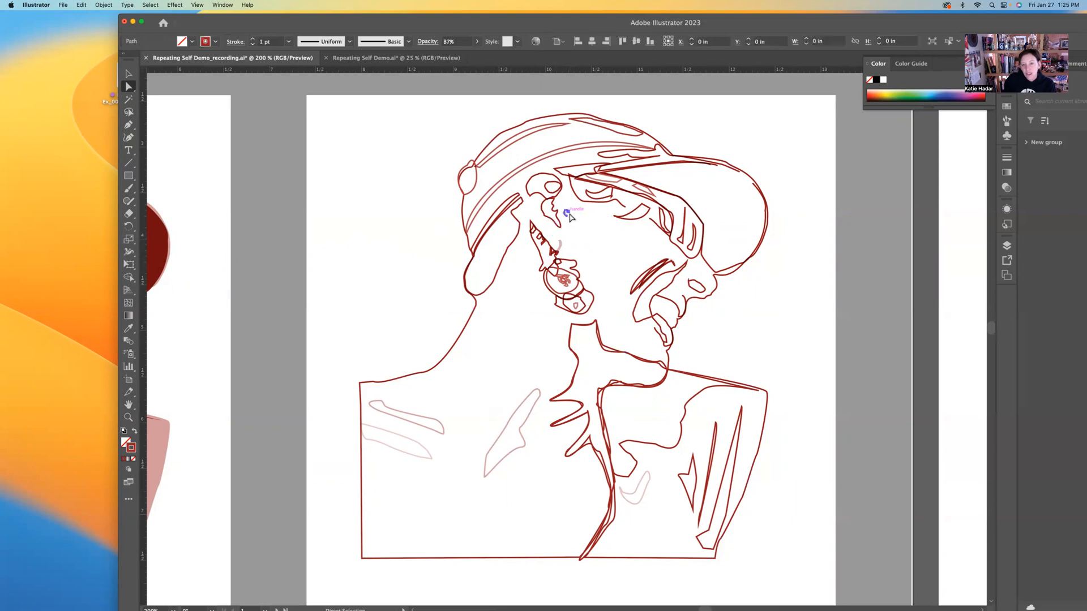
click(571, 177)
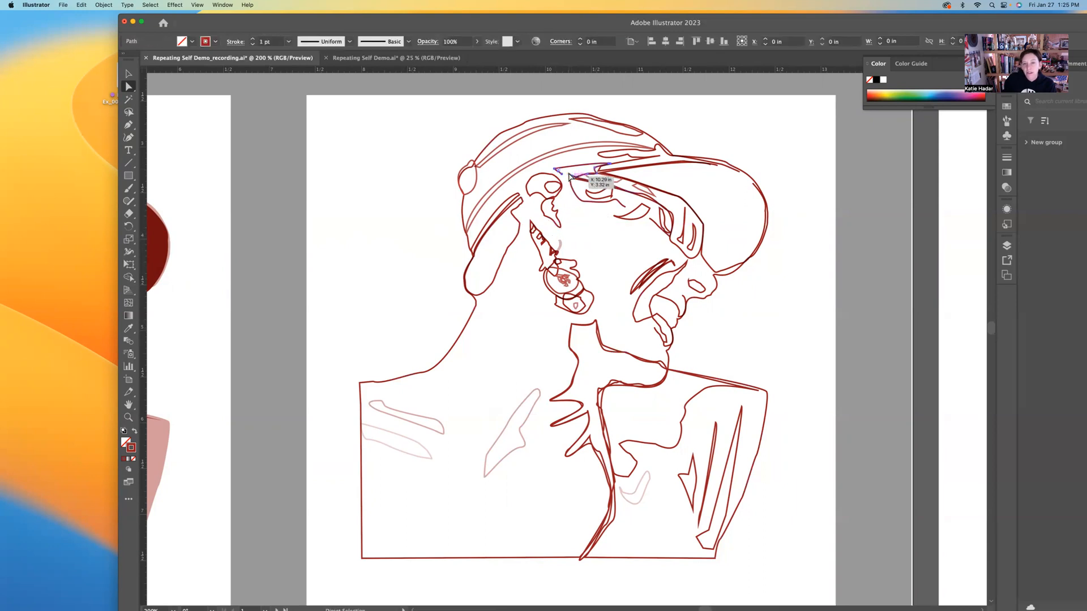
click(745, 334)
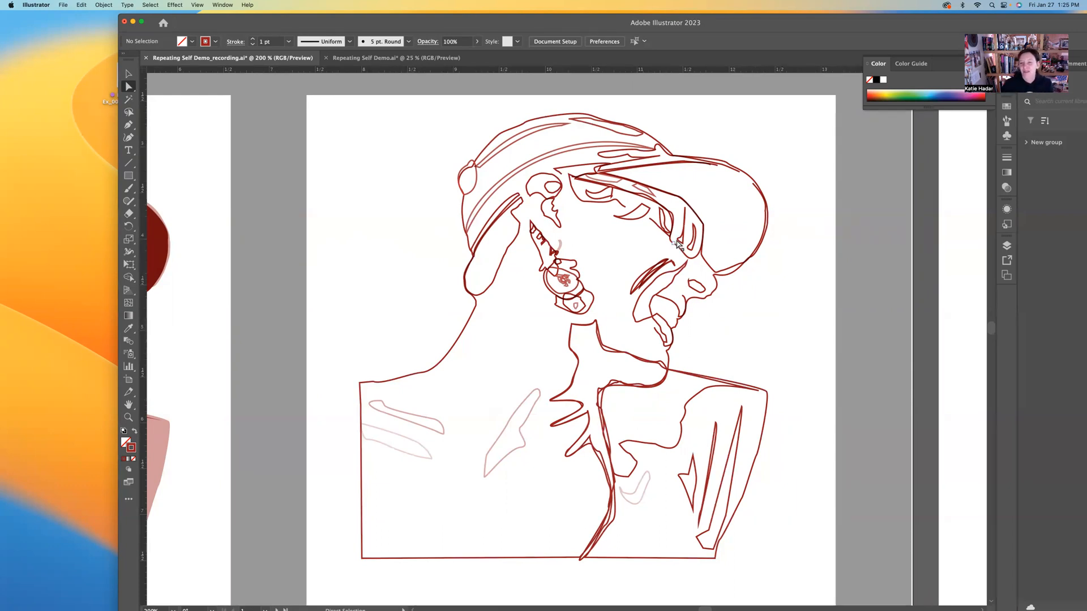
Delete the doubled contour along the front of the cap's brim and its leftover segments above the nose
click(700, 222)
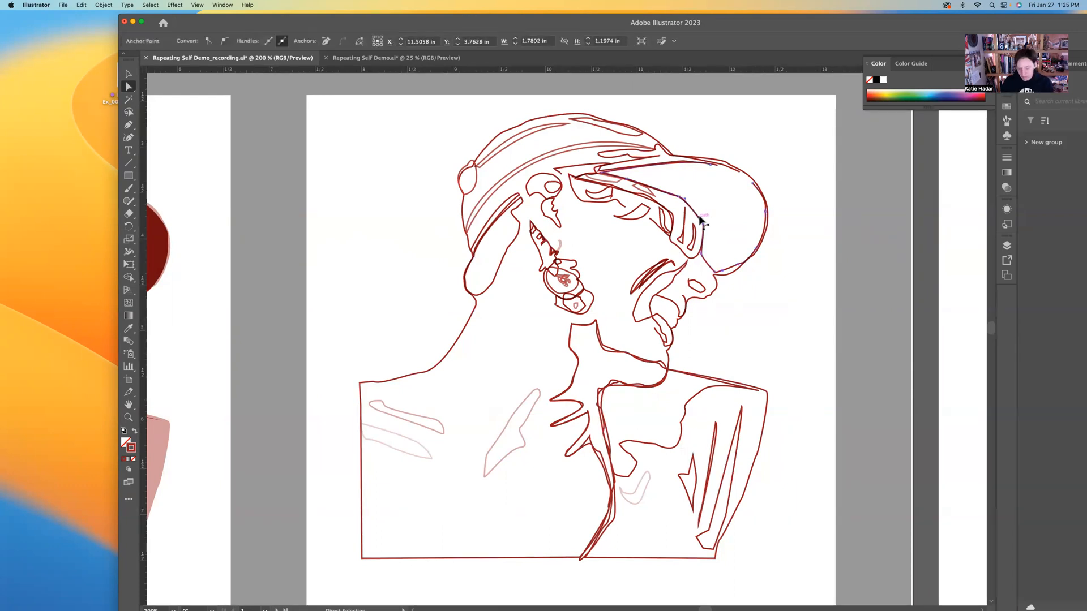
key(super+shift+a)
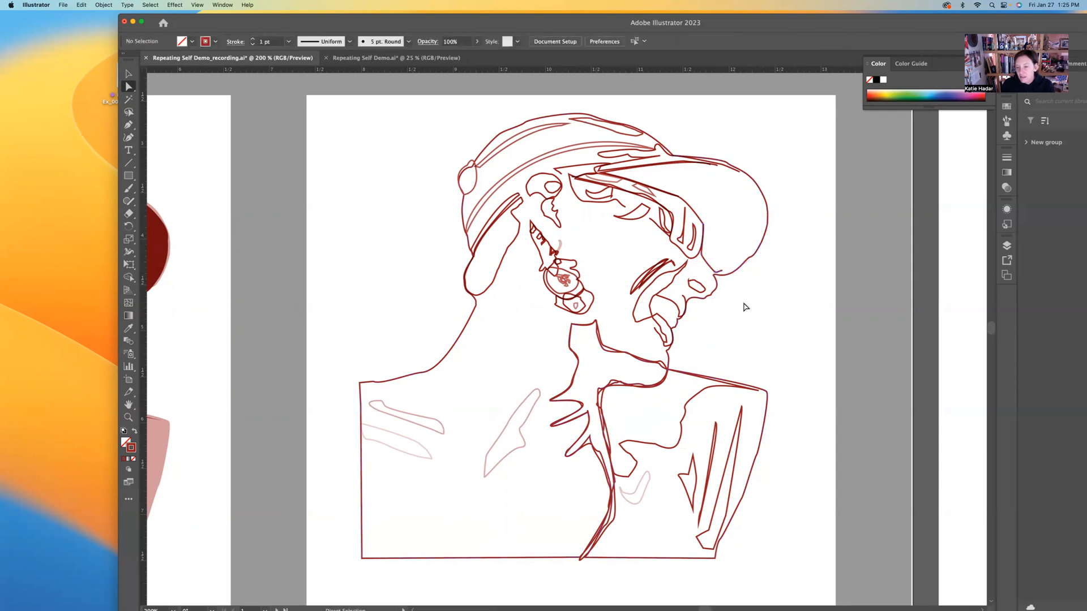
click(718, 270)
click(740, 313)
click(716, 274)
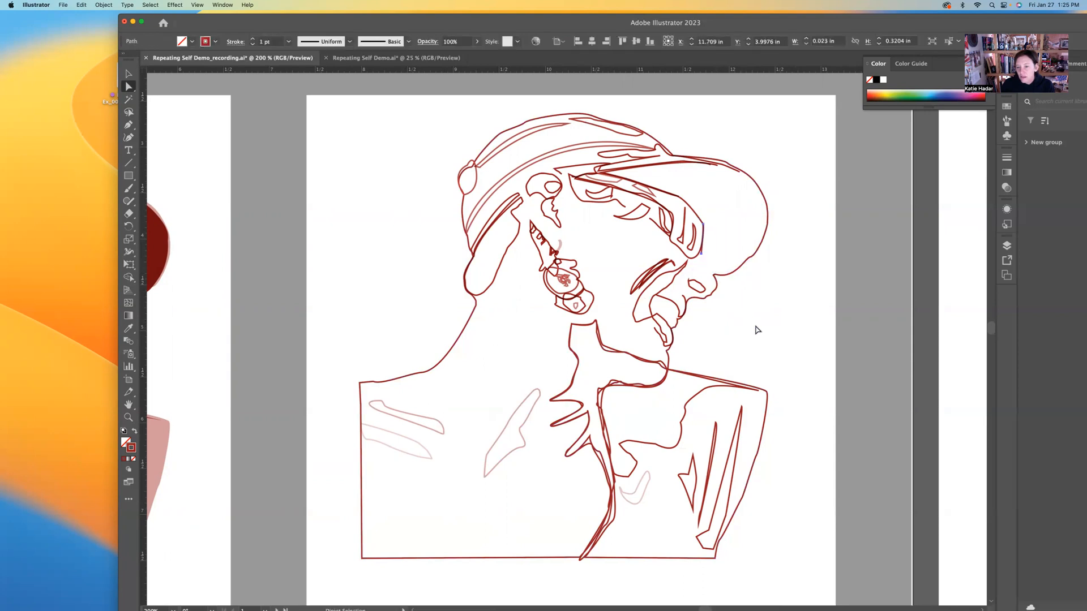
click(752, 321)
click(730, 260)
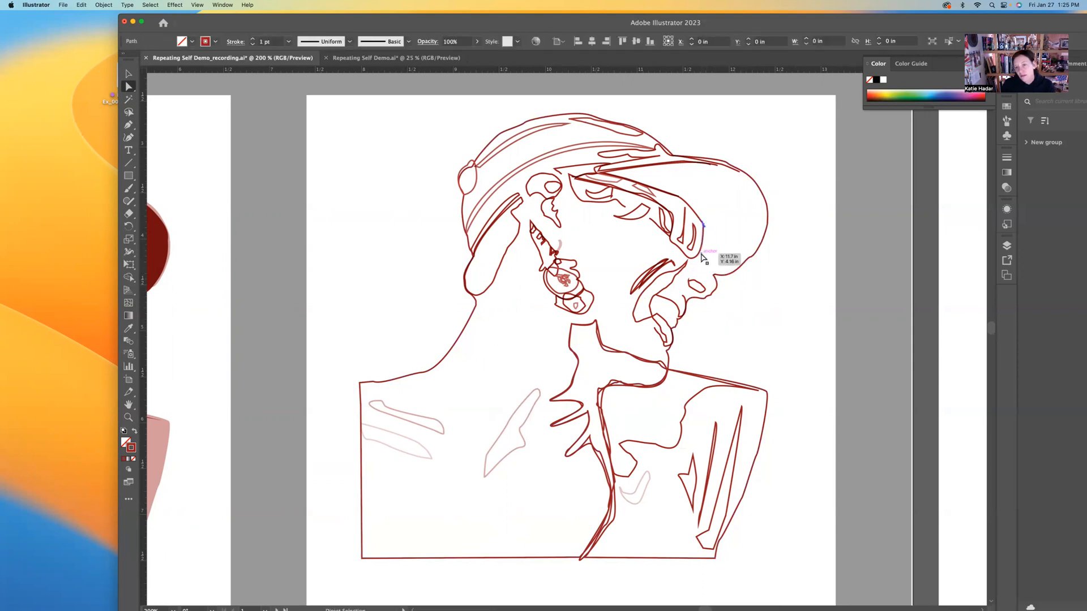
click(751, 318)
Delete the narrow inner shapes at the front underside of the brim and the small faint mark above the forehead
click(685, 217)
click(751, 327)
drag(690, 224, 698, 225)
click(759, 320)
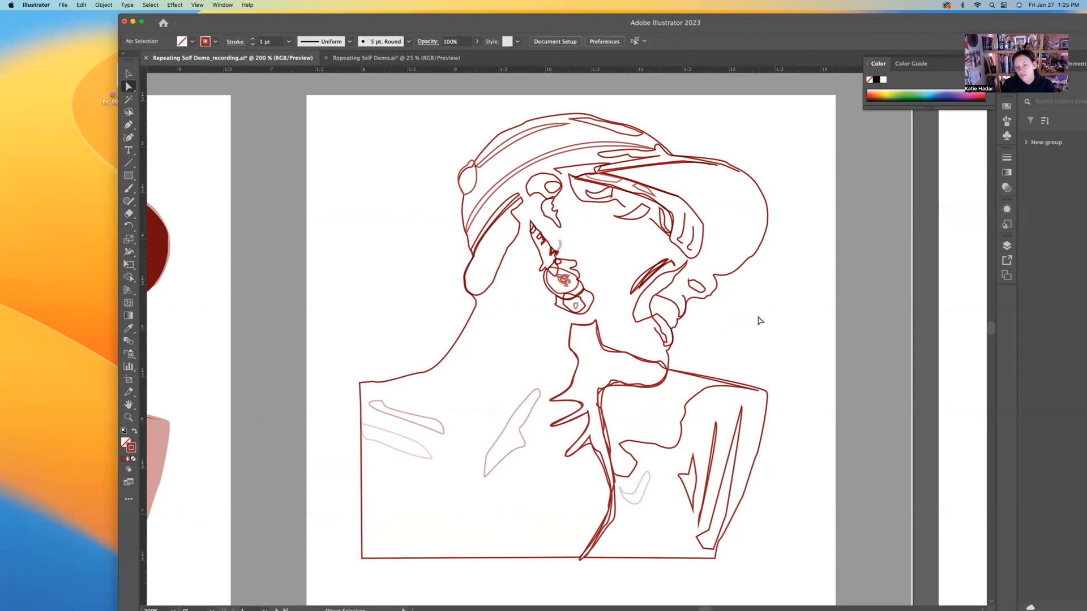
click(695, 229)
click(750, 323)
click(655, 199)
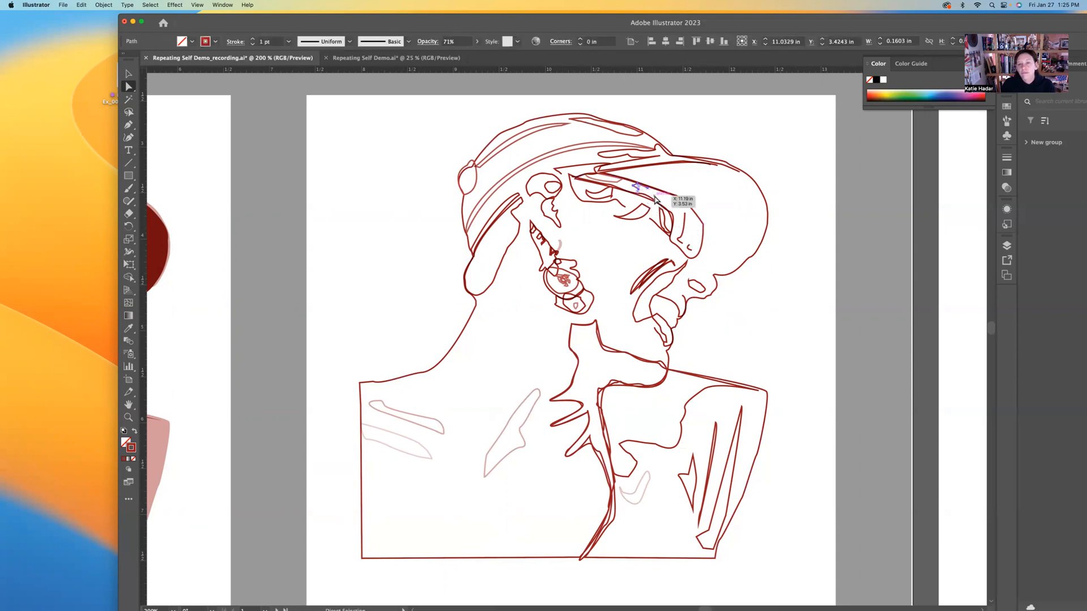
click(759, 353)
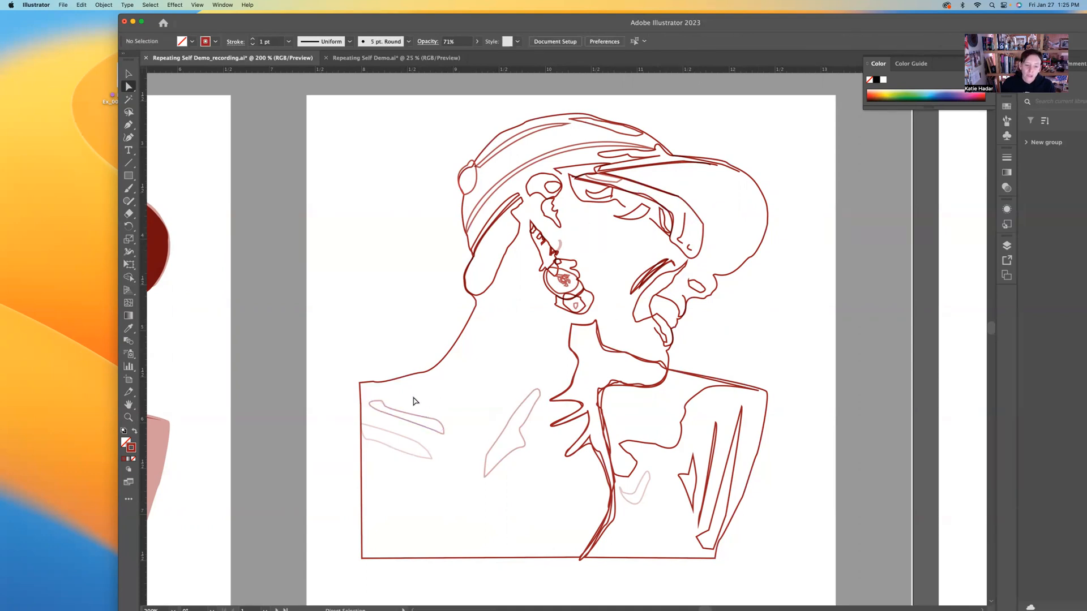
Delete the two highlight shapes on the back shoulder and the straight side and bottom edges of the torso outline
click(428, 461)
key(Delete)
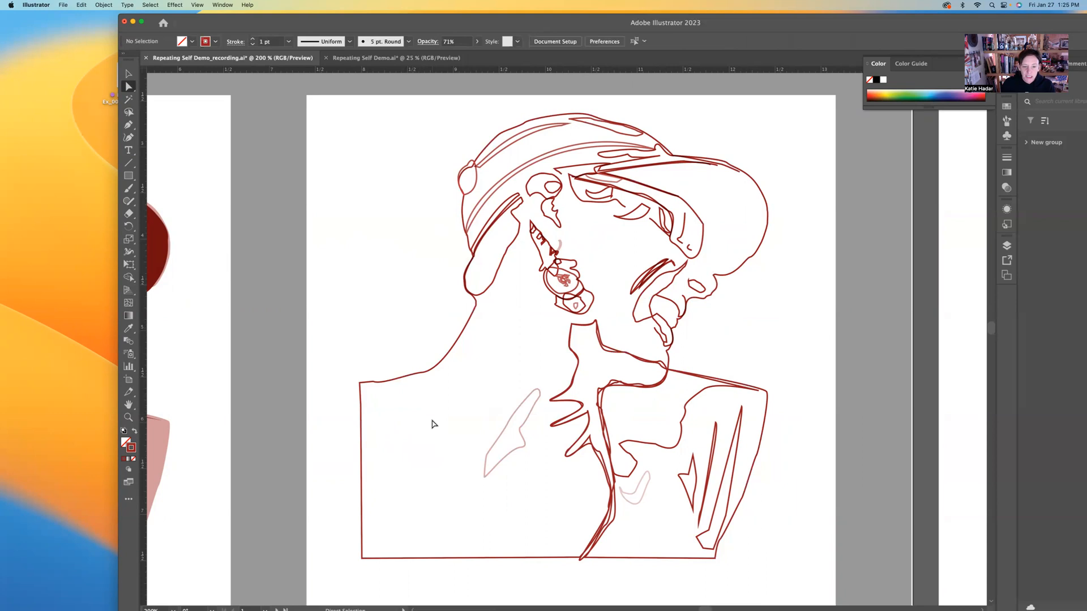
click(361, 385)
key(Delete)
click(360, 408)
key(Delete)
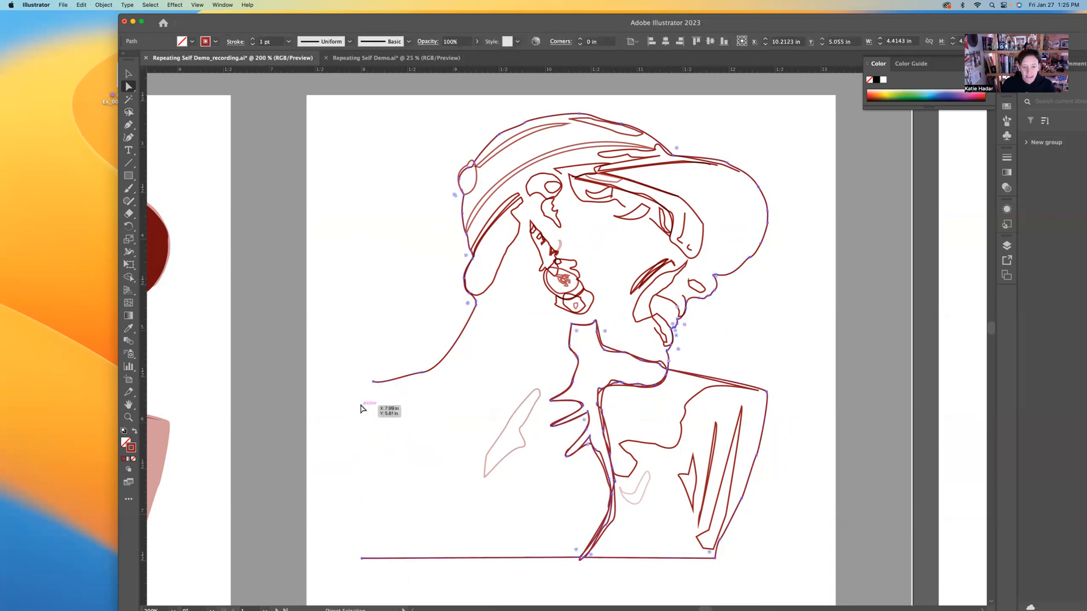
click(362, 559)
key(Delete)
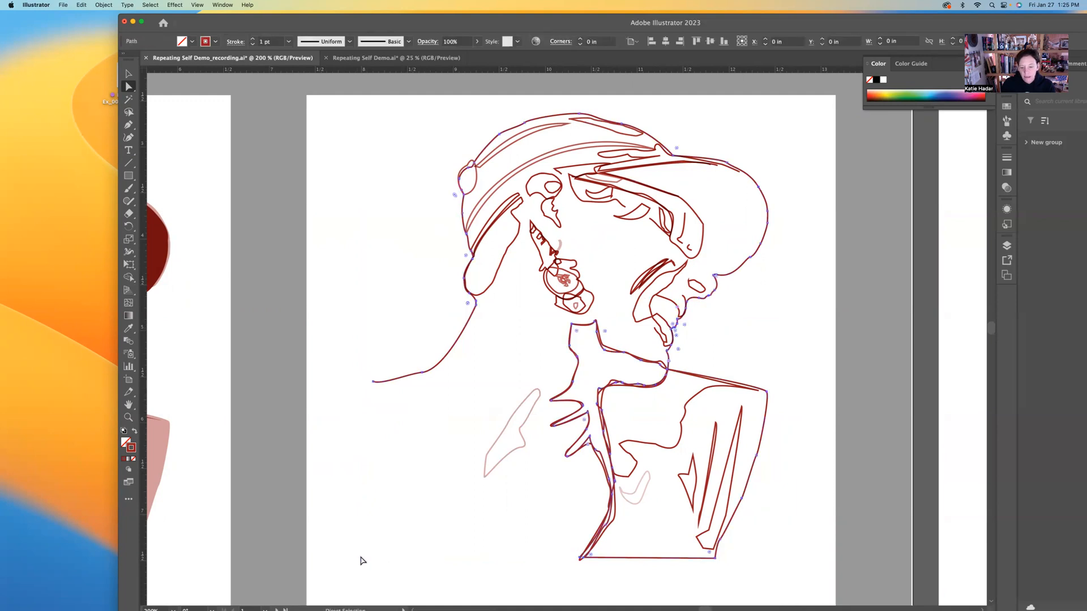
click(714, 558)
key(Delete)
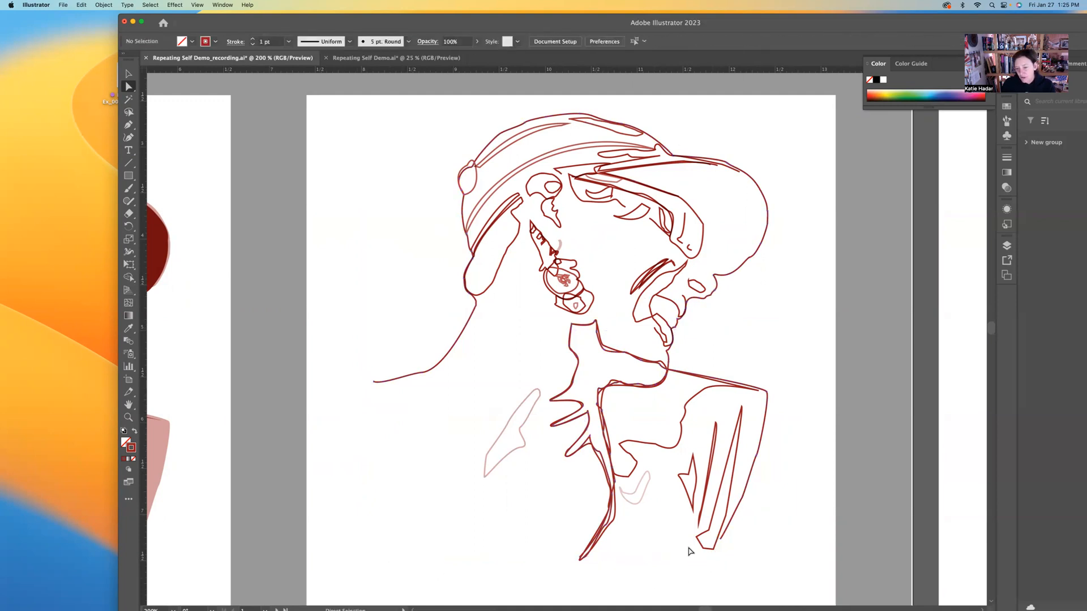
Delete the front shoulder's outer edge and the sloping line from the chin across its top
click(720, 538)
key(Delete)
click(743, 498)
key(Delete)
click(757, 456)
key(Delete)
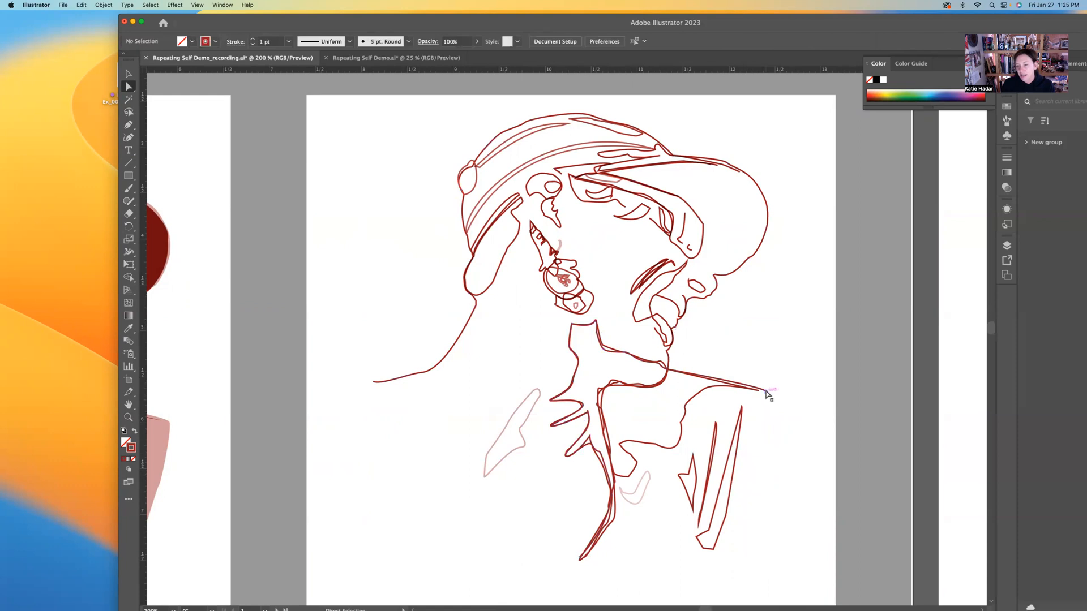
click(766, 391)
key(Delete)
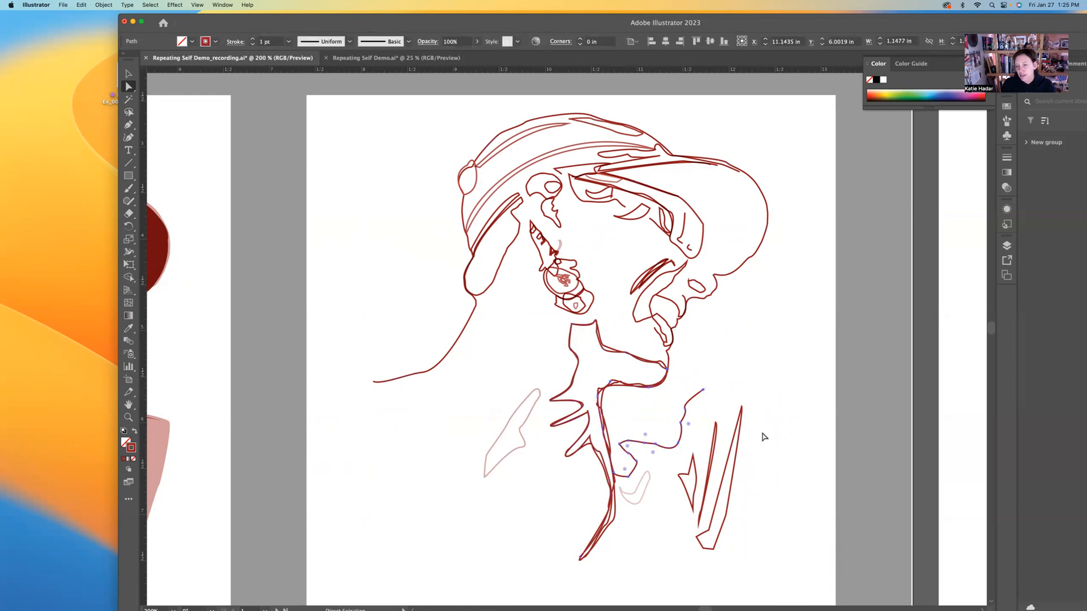
Delete the wavy contour across the front shoulder down to the small hook beside the neck
click(704, 390)
key(Delete)
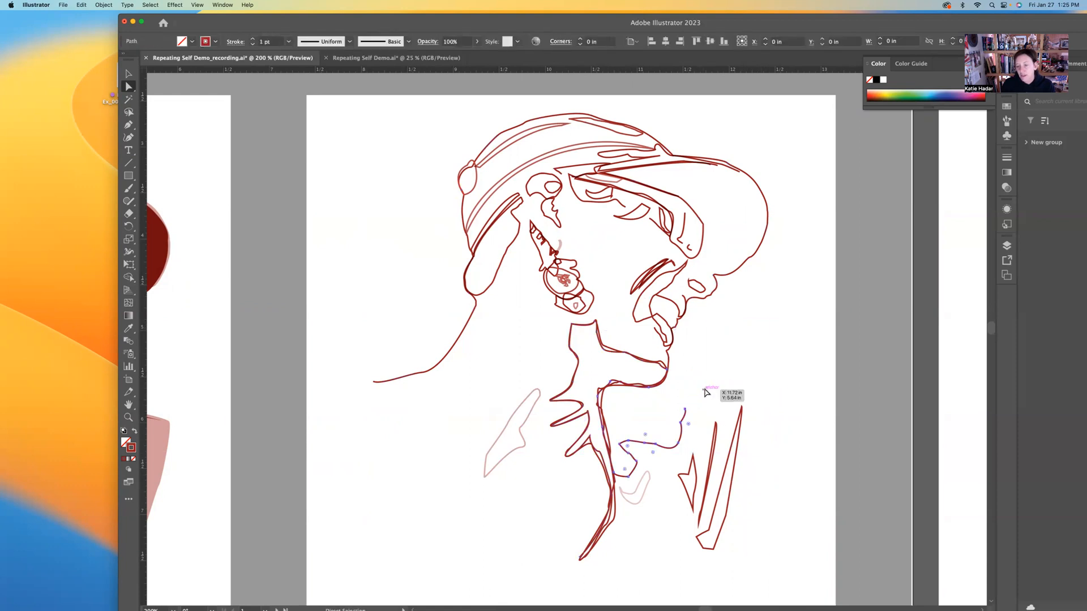
click(770, 455)
click(684, 409)
key(Delete)
click(660, 407)
click(680, 422)
drag(681, 424, 636, 444)
click(653, 445)
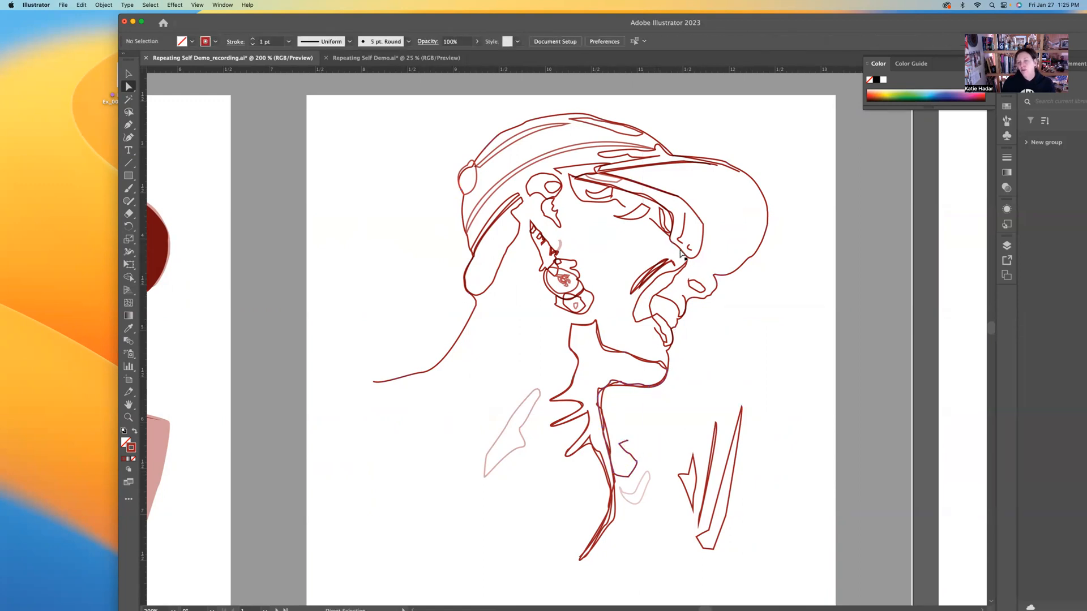
Delete the inner contour of the elongated diagonal shape on the cheek beside the nose
click(640, 290)
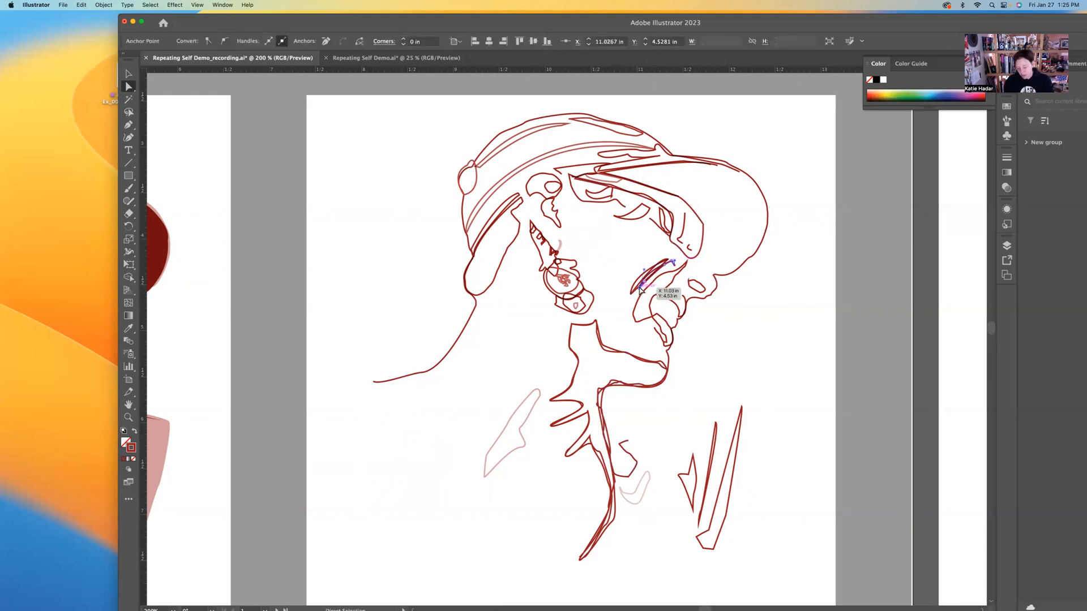
click(709, 367)
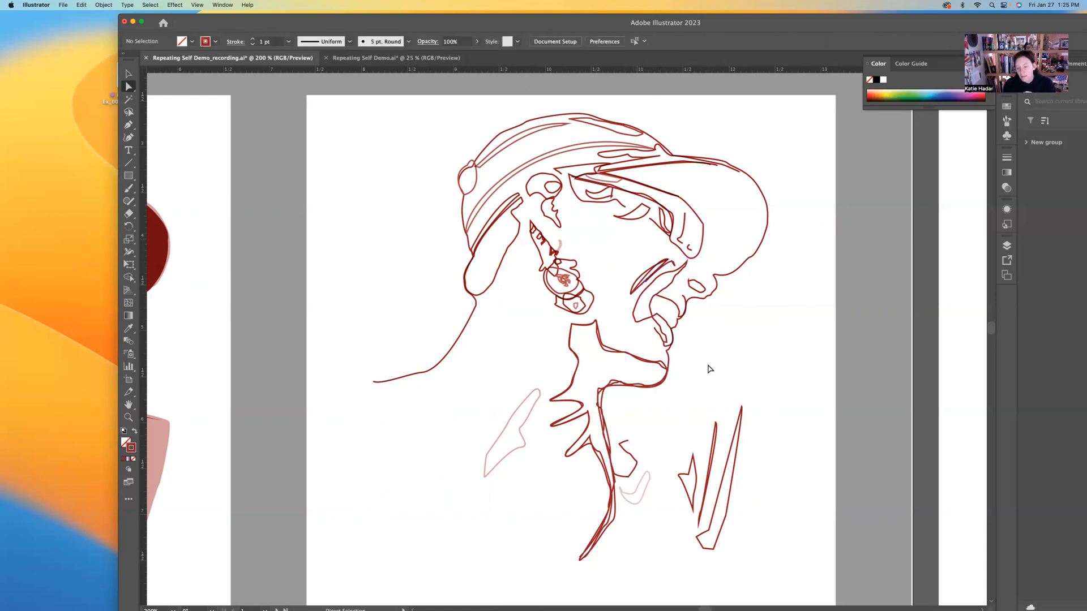
Delete the pale hooked shape beside the neck and the pale elongated shape on the back shoulder of the line drawing
click(645, 285)
click(716, 326)
click(651, 498)
key(Delete)
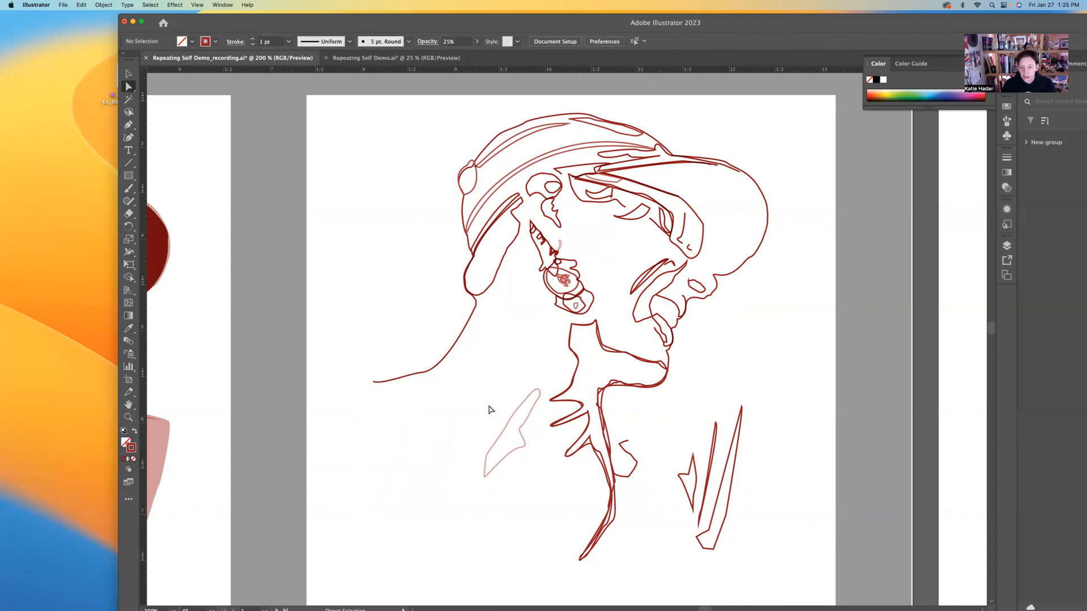
click(523, 458)
key(Delete)
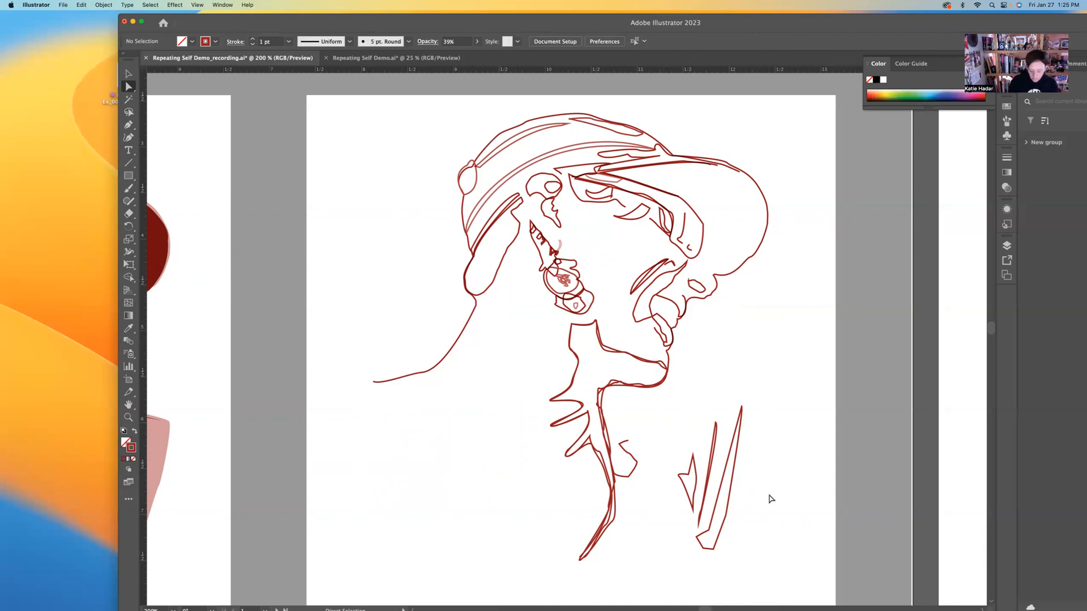
key(super+minus)
key(super+minus)
key(super+minus)
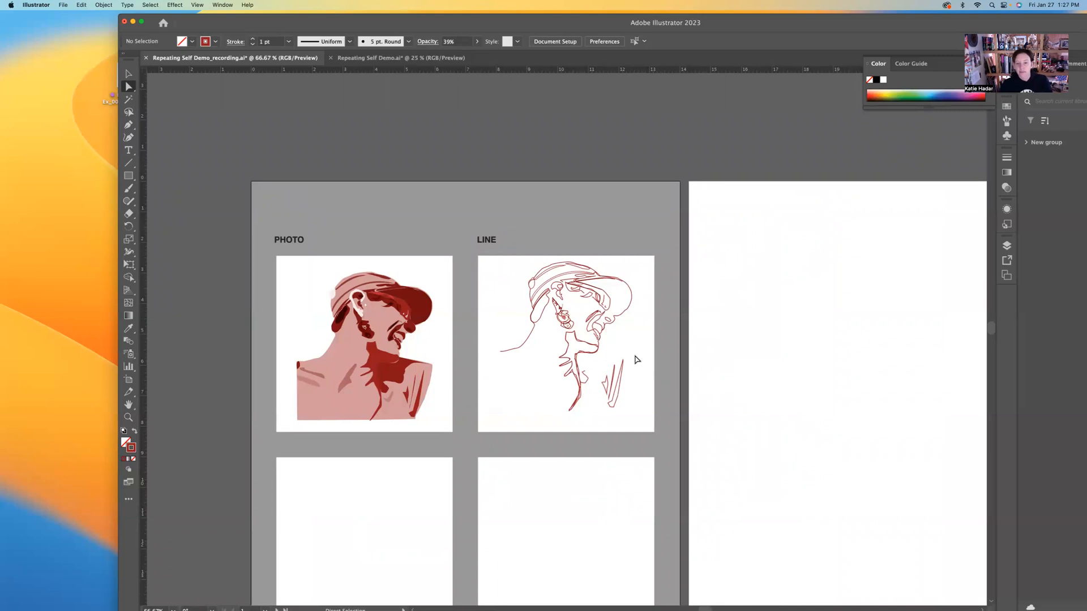
key(v)
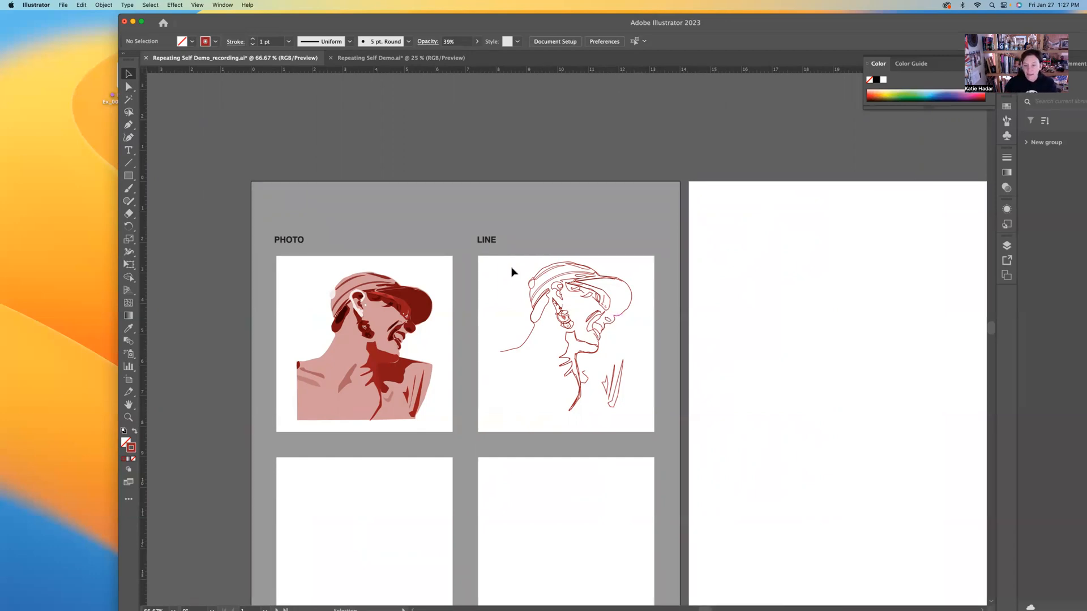
click(622, 396)
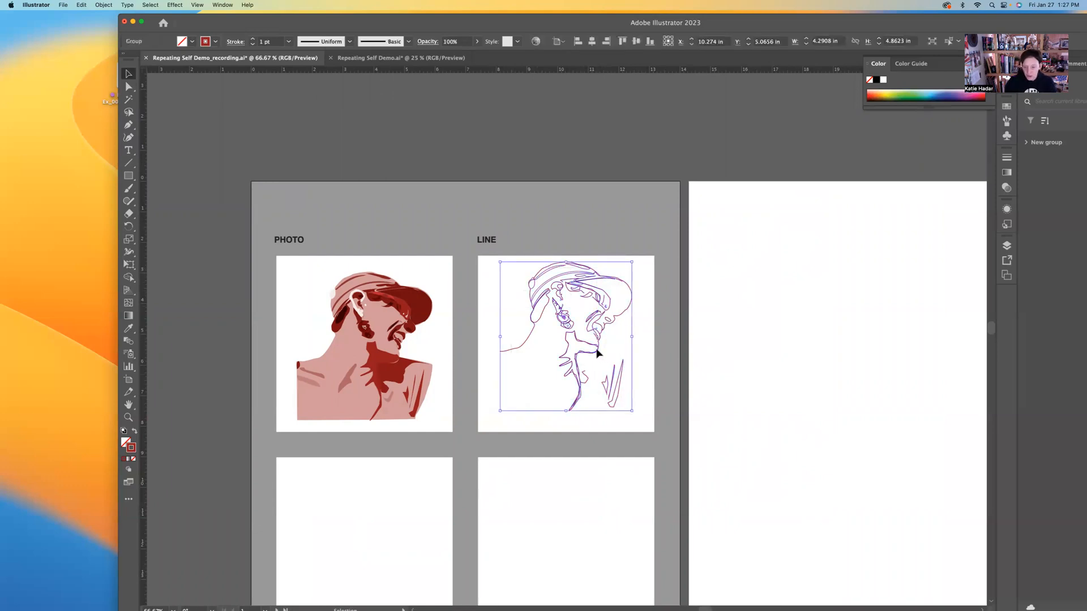
drag(597, 353, 751, 374)
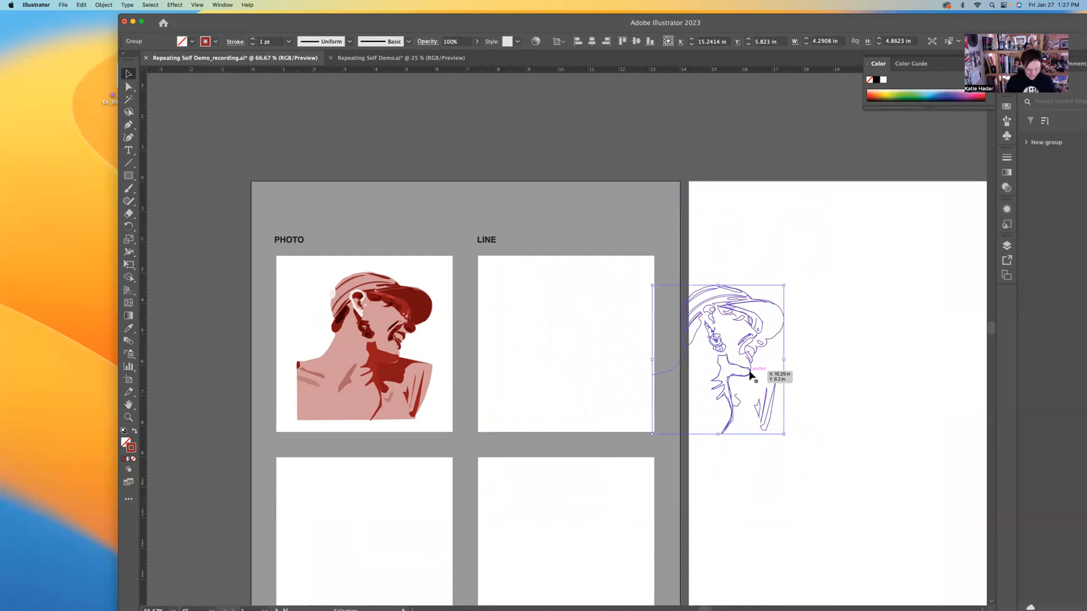
drag(751, 375, 751, 374)
key(cmd+z)
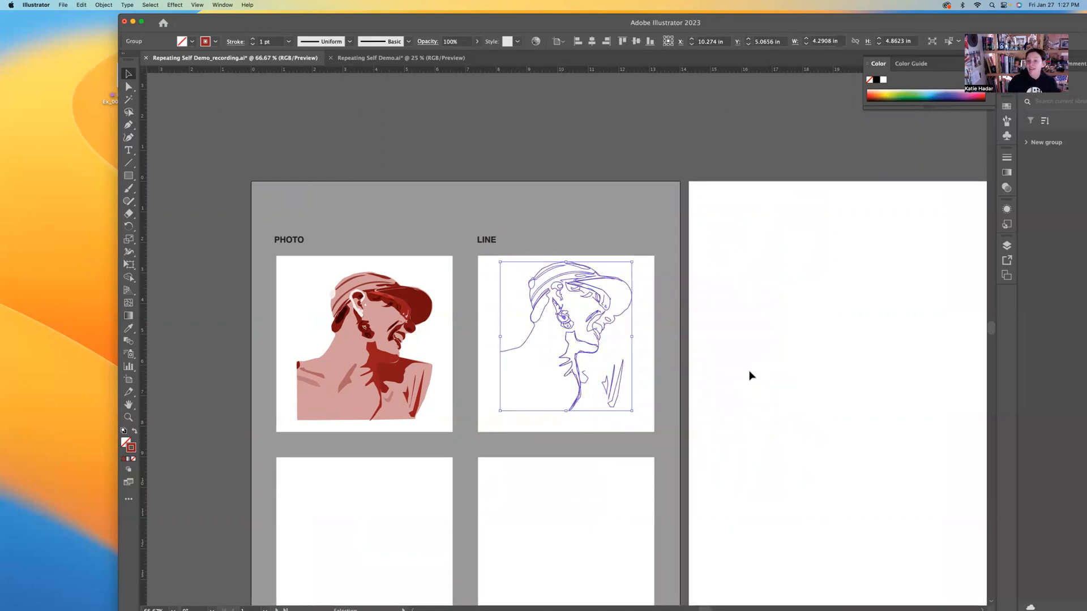
Duplicate the simplified line portrait from the LINE box onto the upper part of the adjacent blank artboard
drag(685, 409, 665, 328)
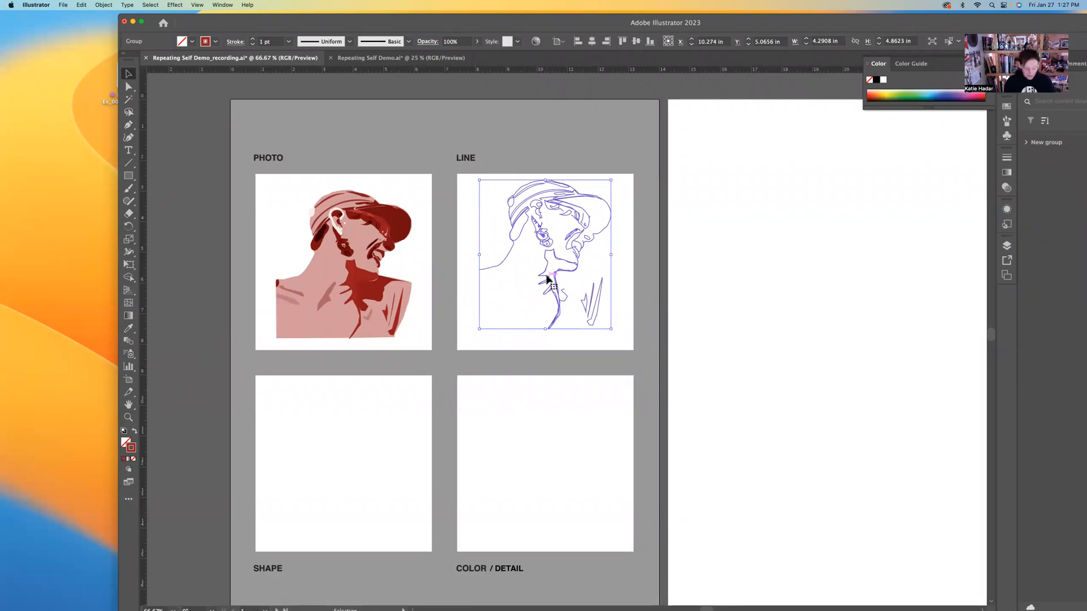
drag(548, 279, 890, 252)
mouse_move(674, 414)
mouse_down()
mouse_move(424, 395)
mouse_move(424, 370)
mouse_up()
click(427, 375)
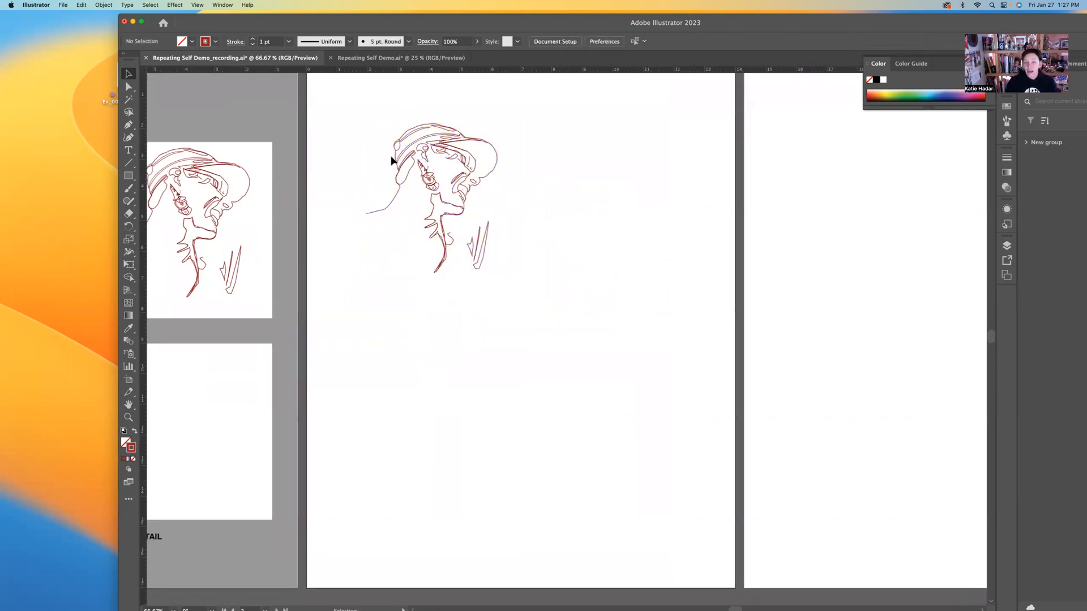
Select the copied portrait and search for "ase" swatch files to load as another swatch library
click(452, 155)
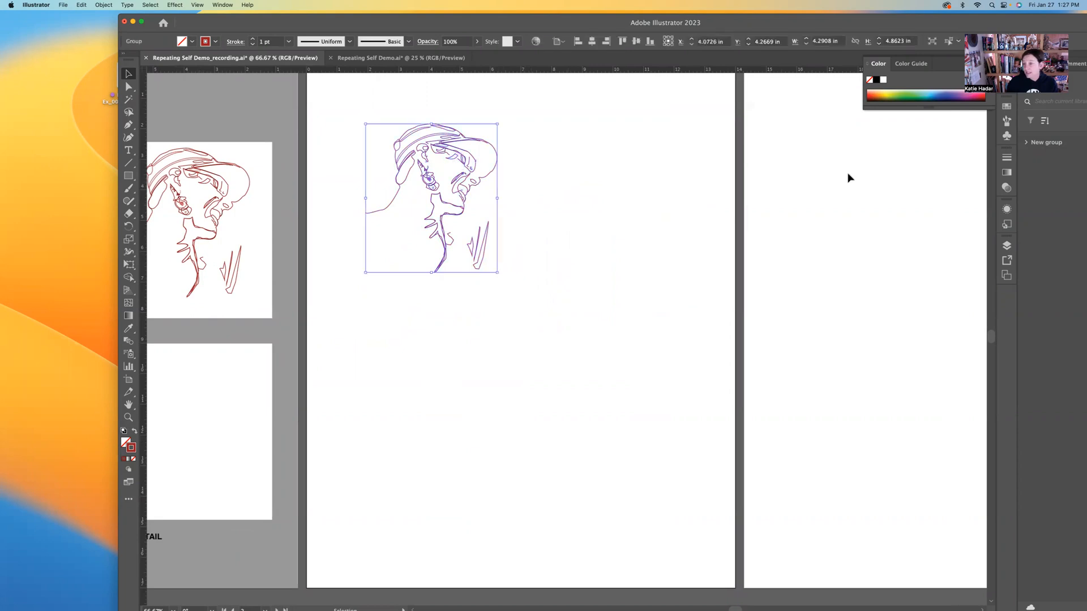
click(1007, 108)
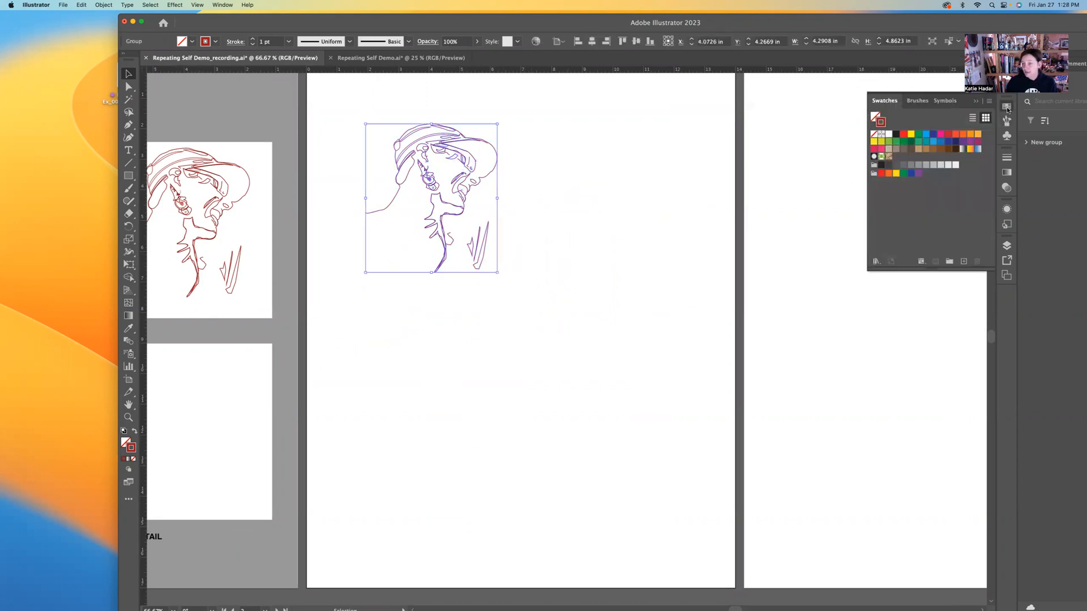
click(989, 103)
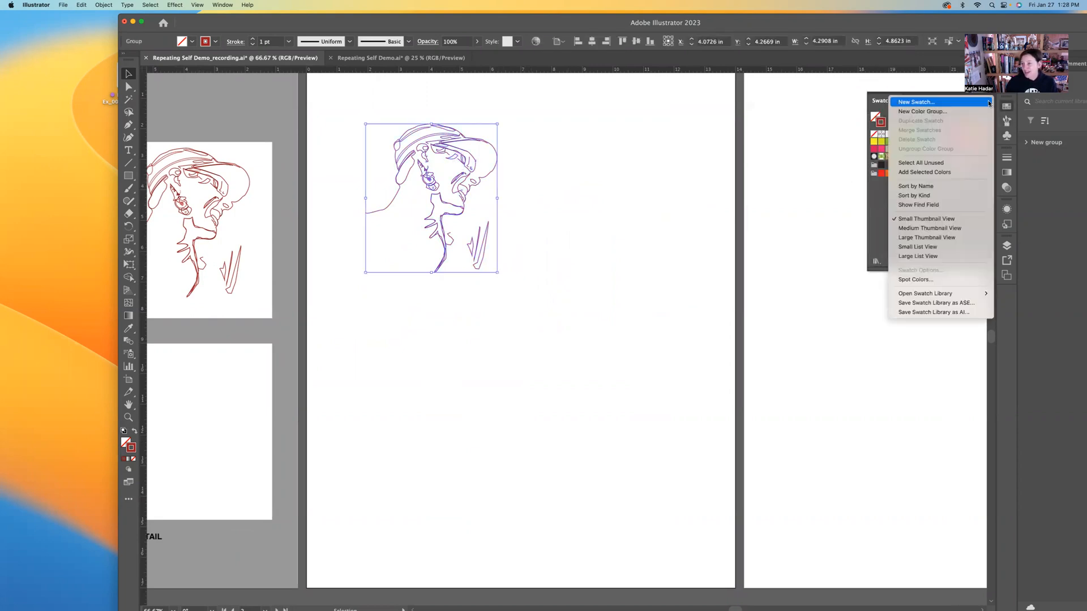
mouse_move(963, 298)
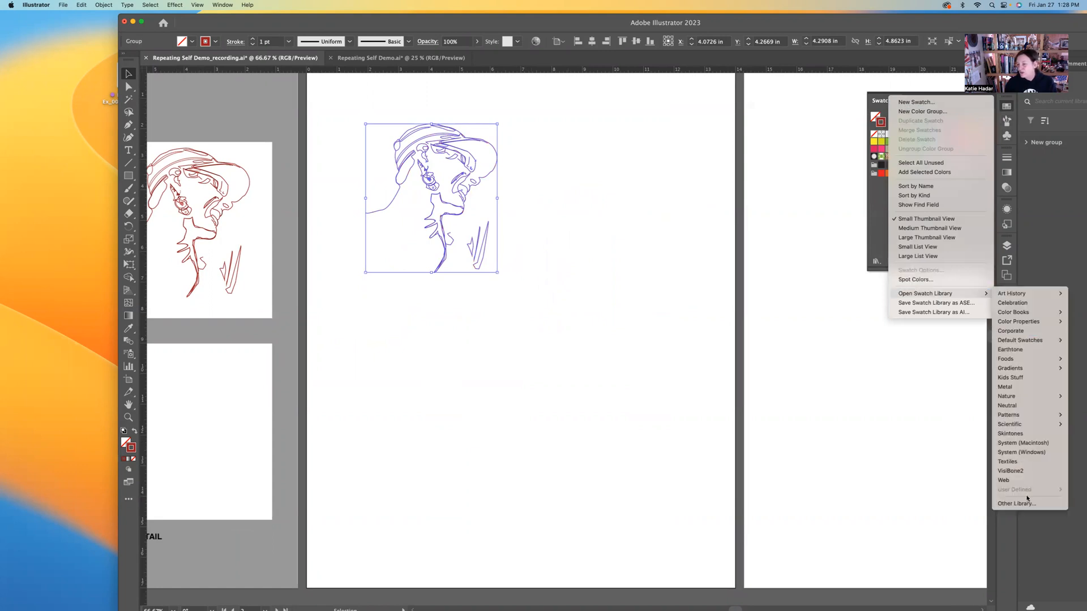
click(1027, 505)
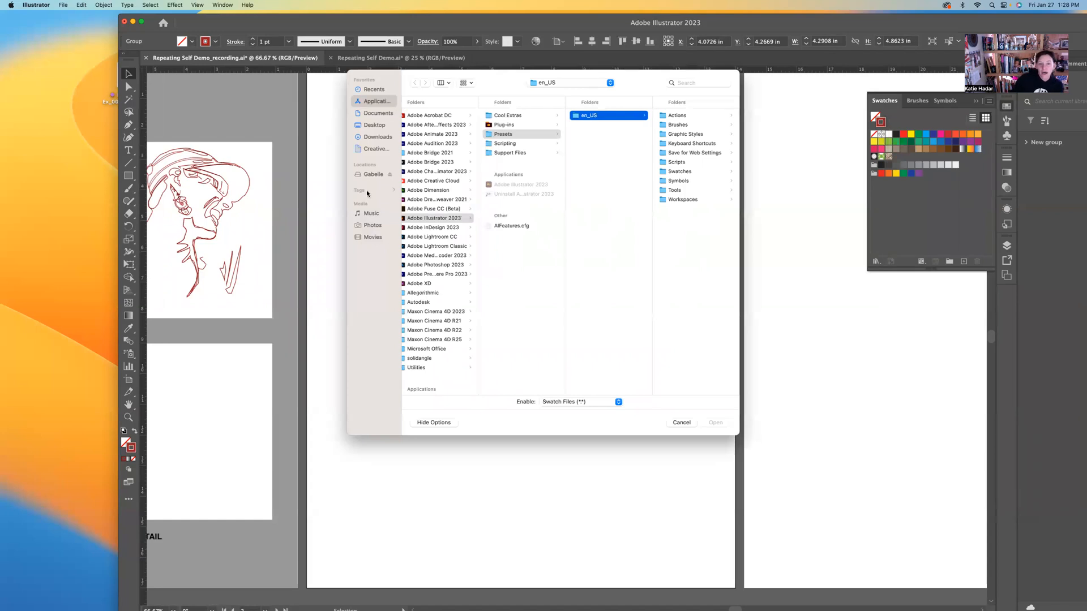
click(371, 176)
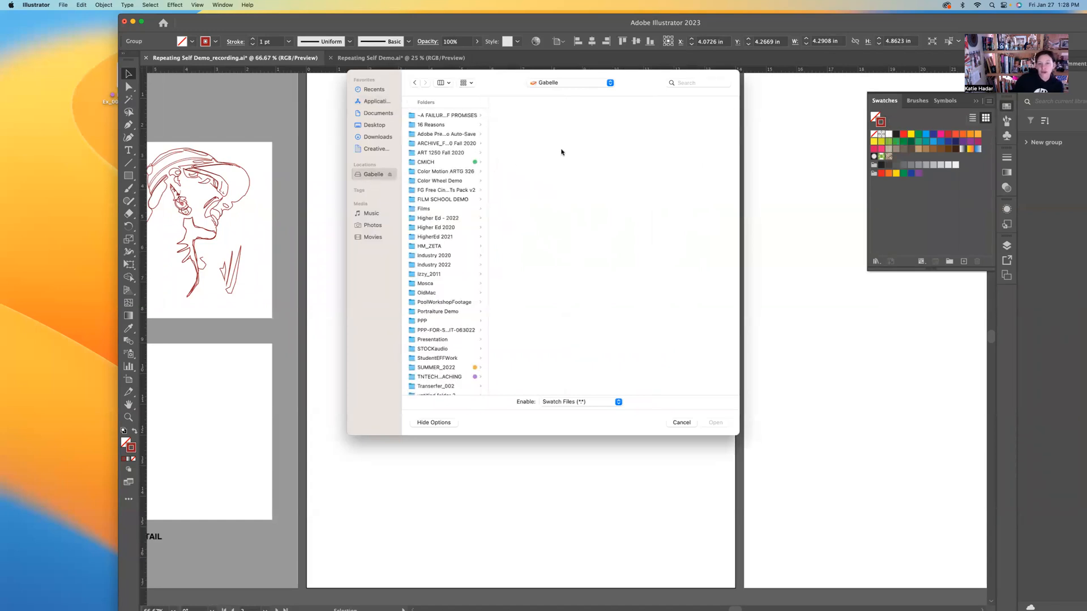
click(681, 83)
text(a)
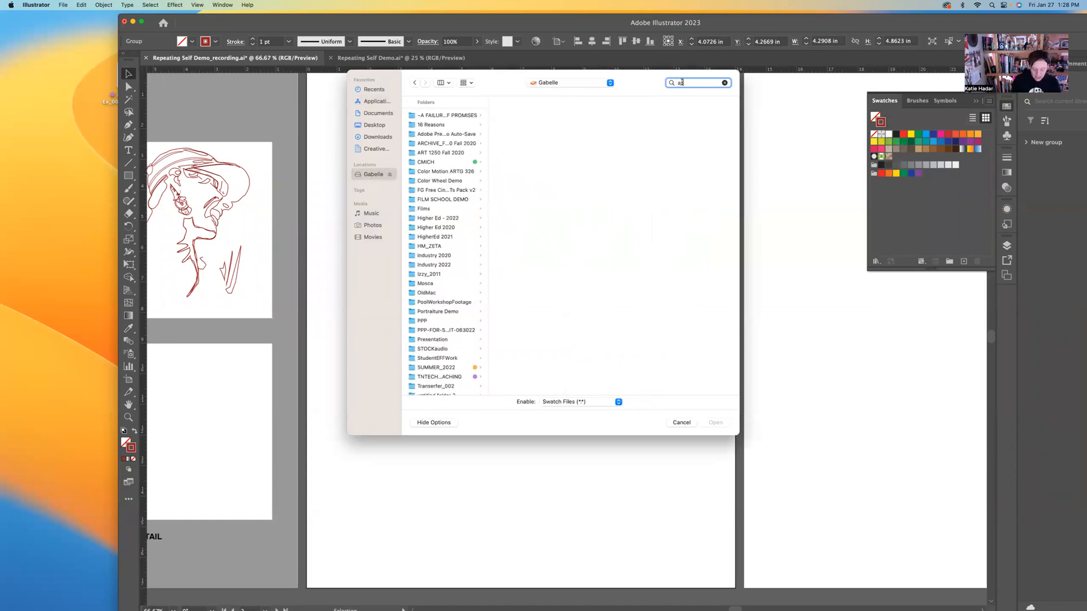
text(se)
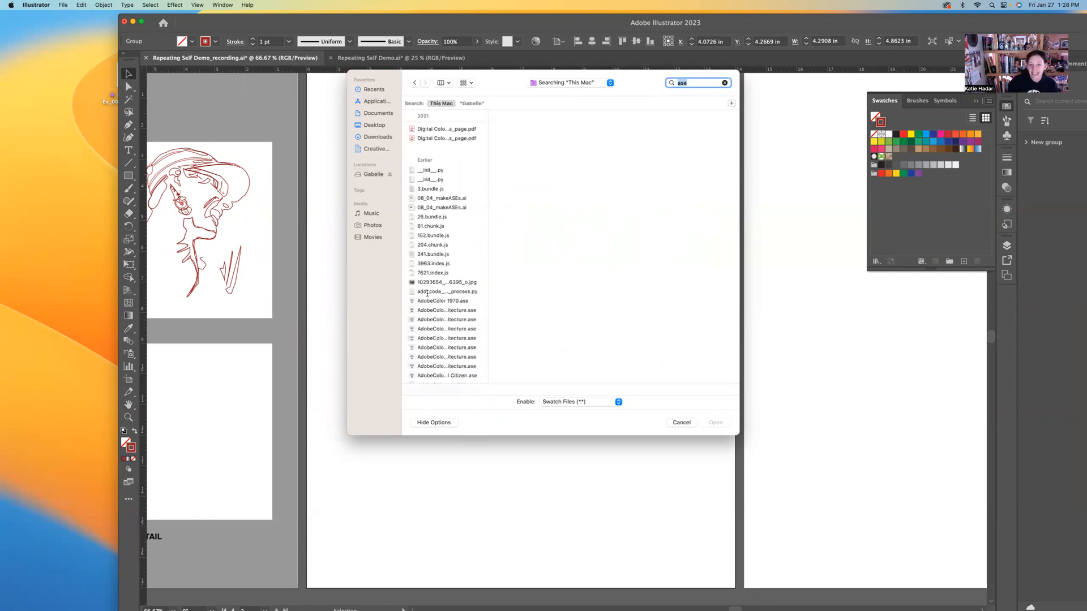
Open the swatch library AdobeColor color theme_Frog.ase and place its palette just below the Swatches
scroll(445, 338, down, 8)
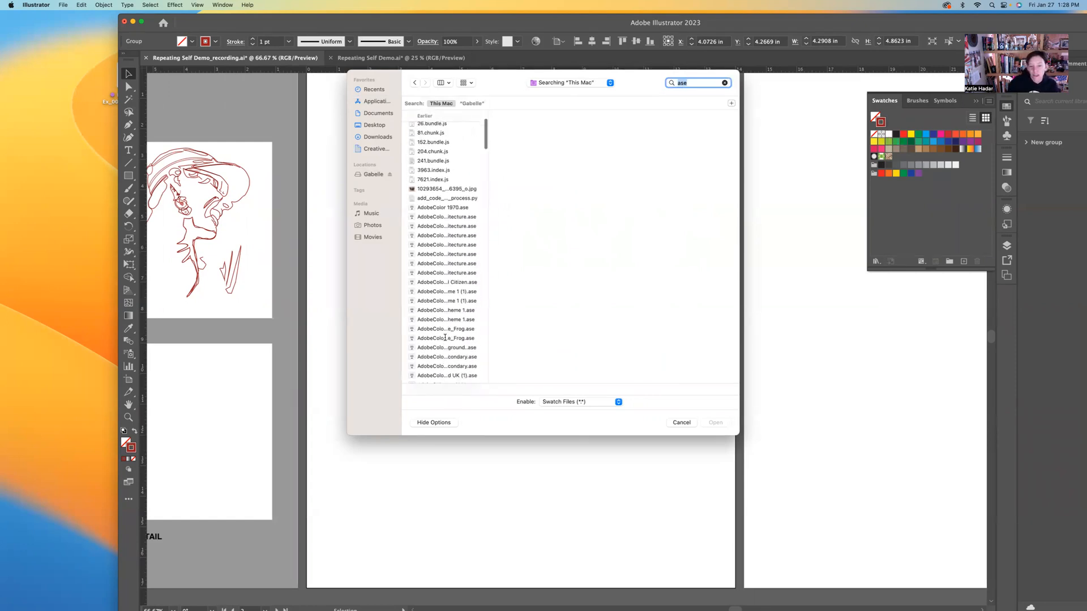
click(437, 278)
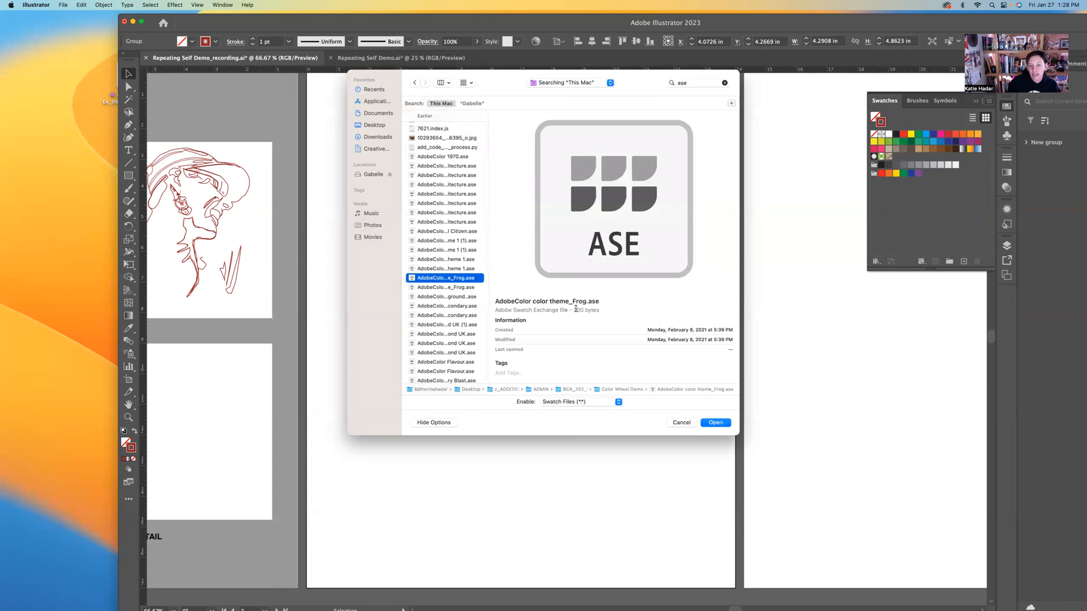
click(713, 423)
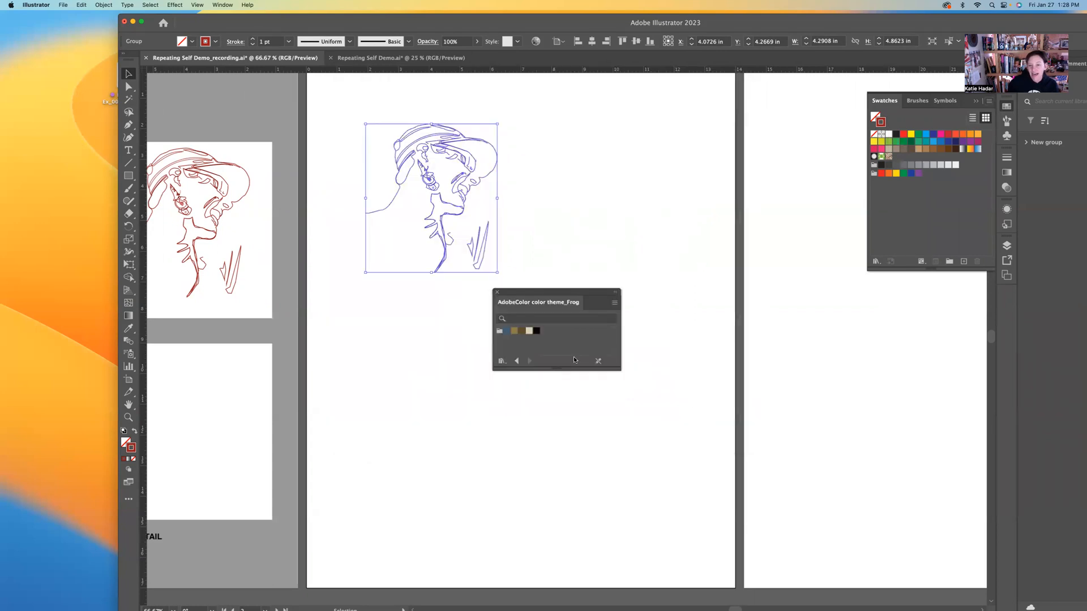
drag(552, 291, 925, 286)
Start loading a second swatch library and search for "ase" files again
click(989, 102)
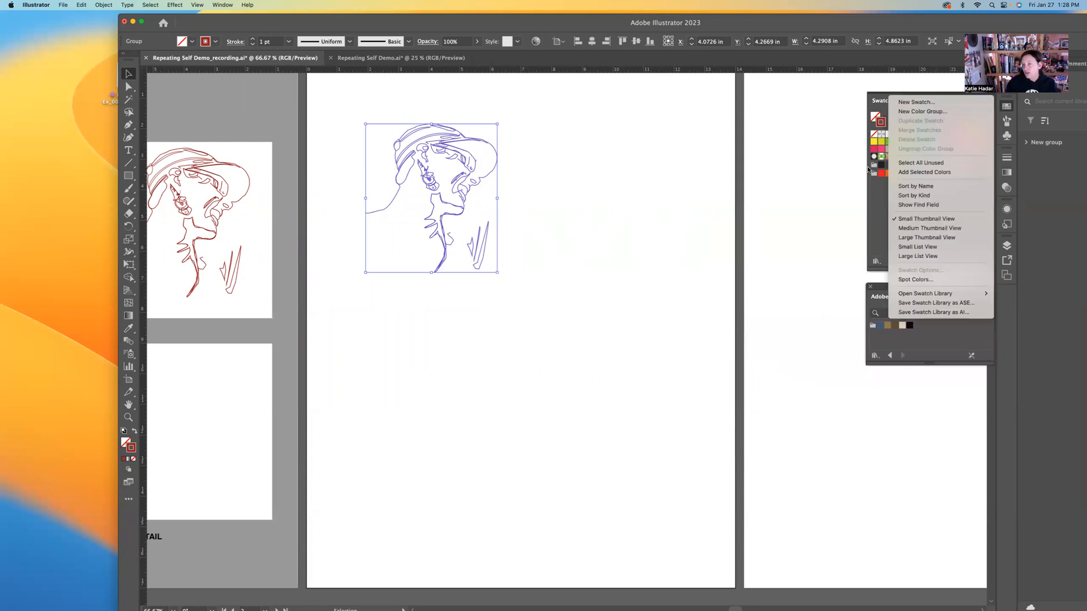
click(852, 207)
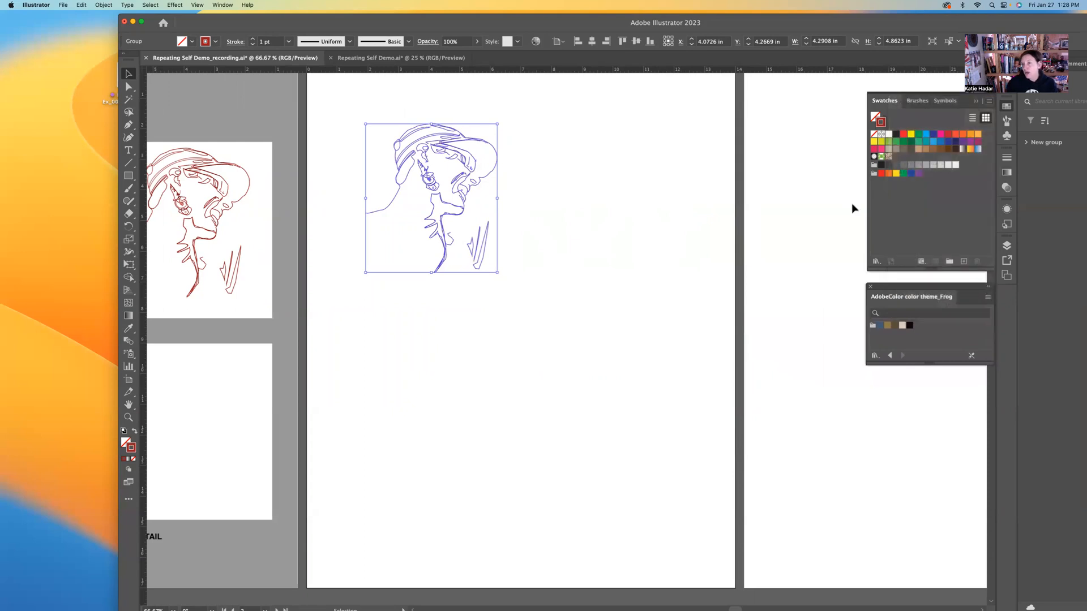
click(976, 102)
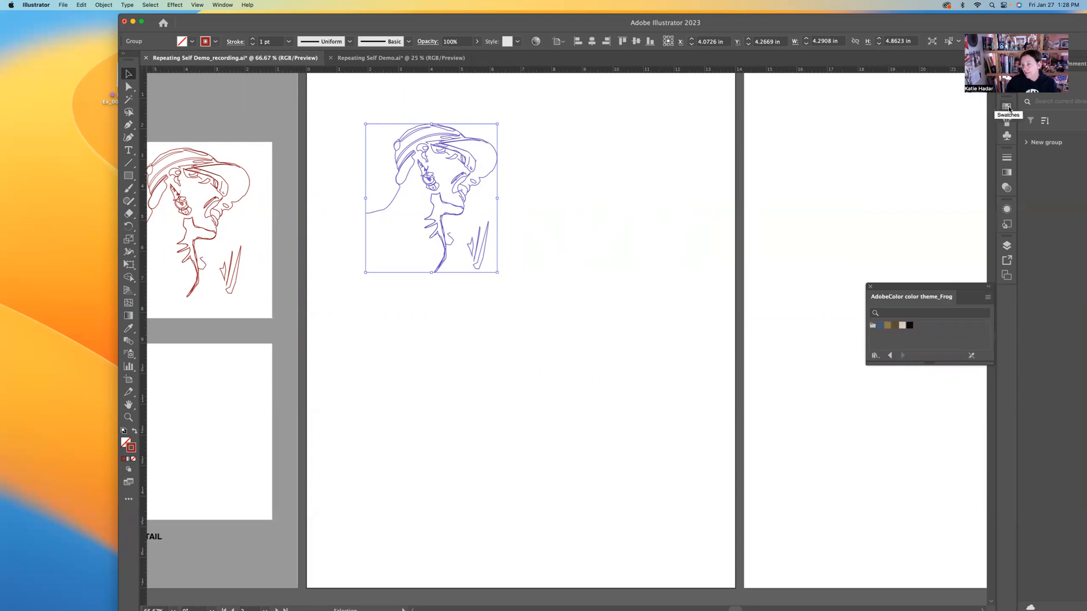
click(1007, 106)
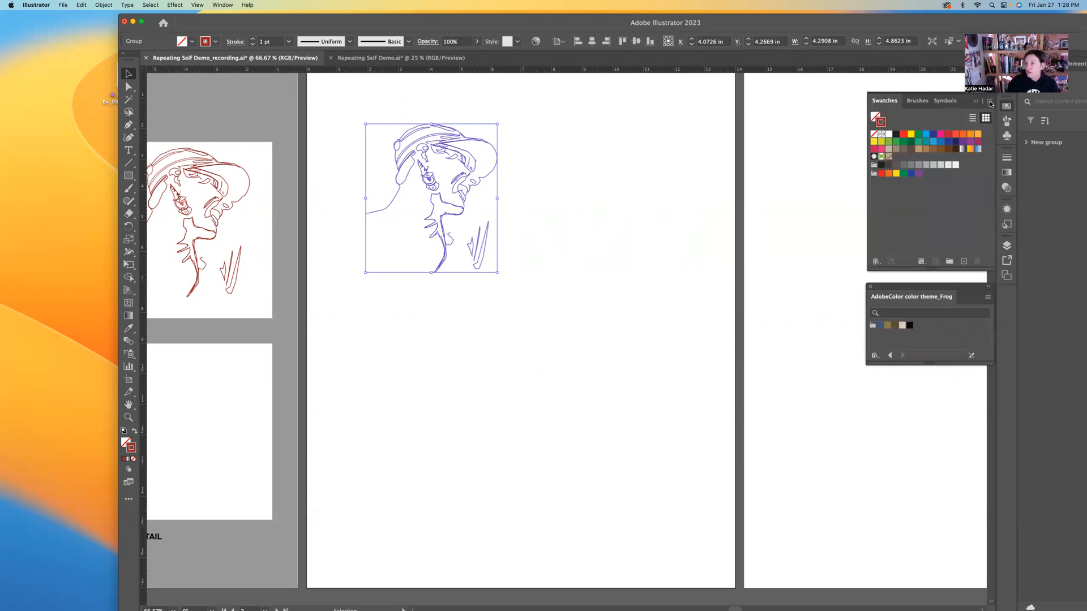
click(990, 103)
mouse_move(938, 295)
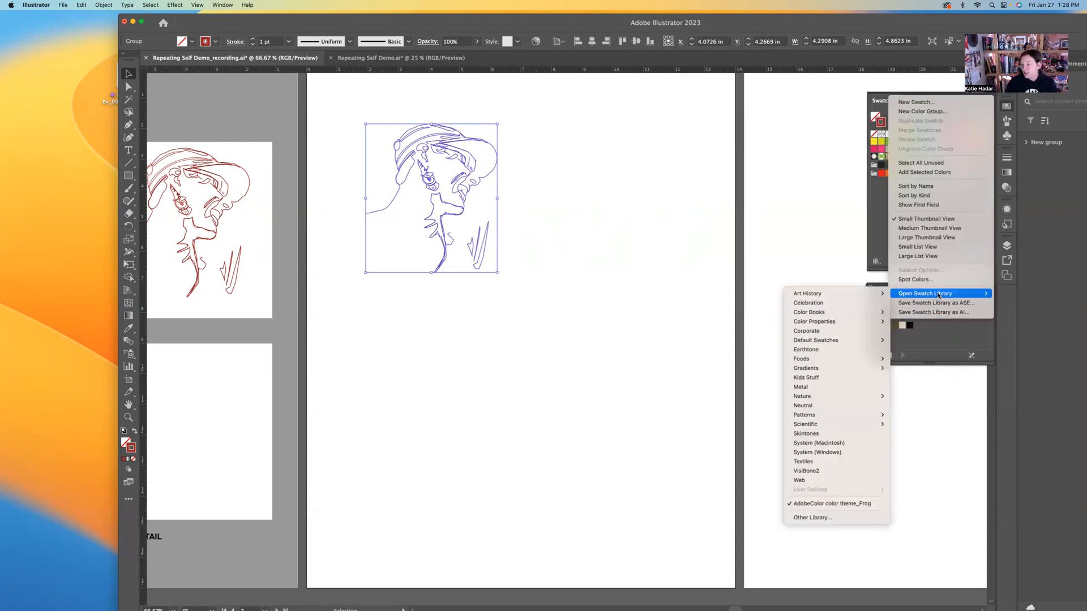
click(858, 517)
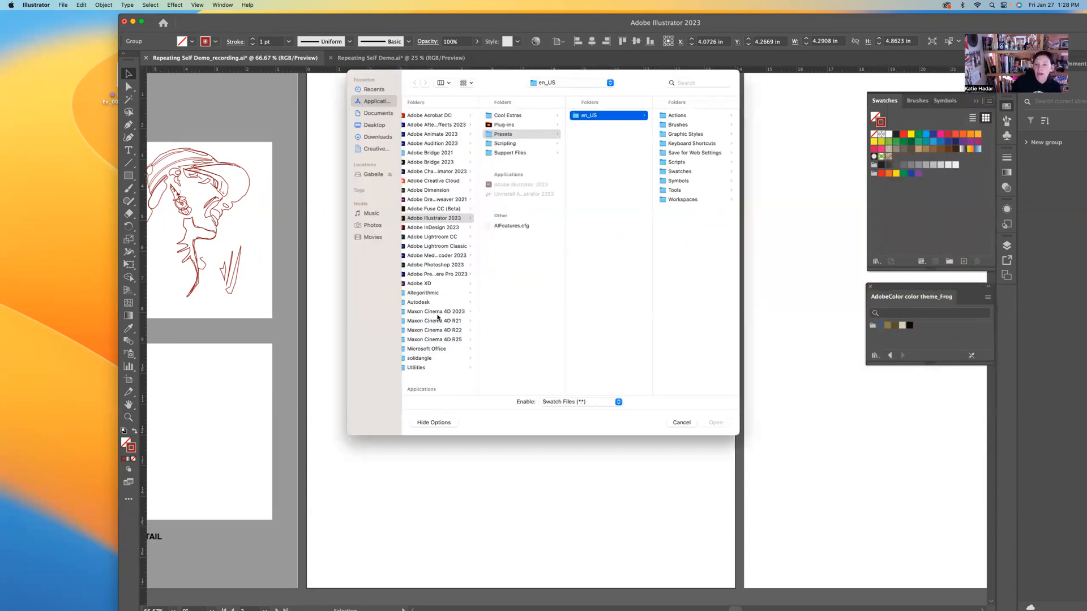
click(373, 174)
click(699, 82)
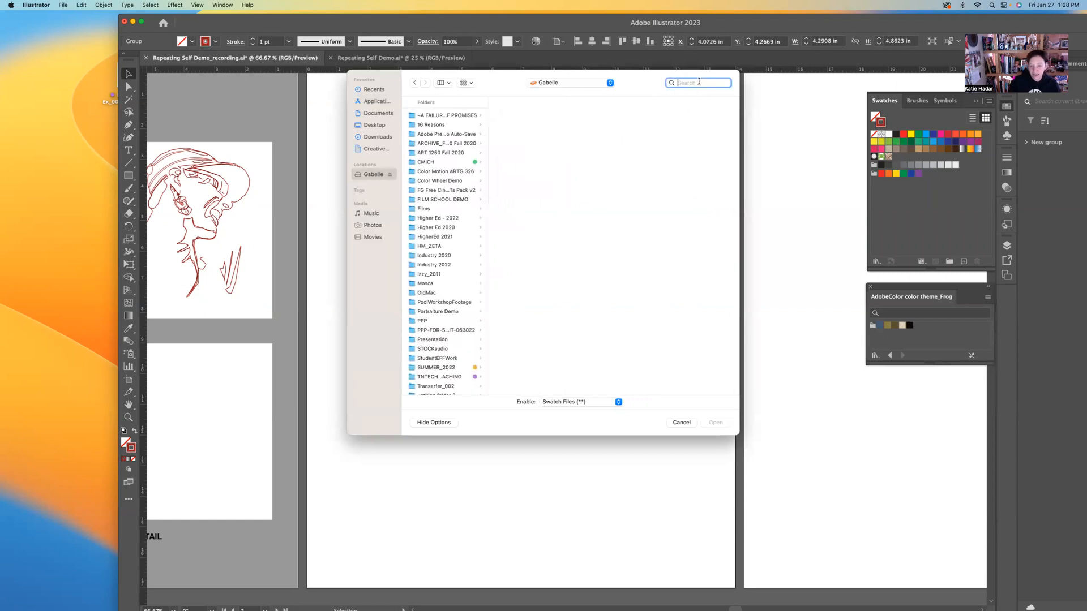
text(ase)
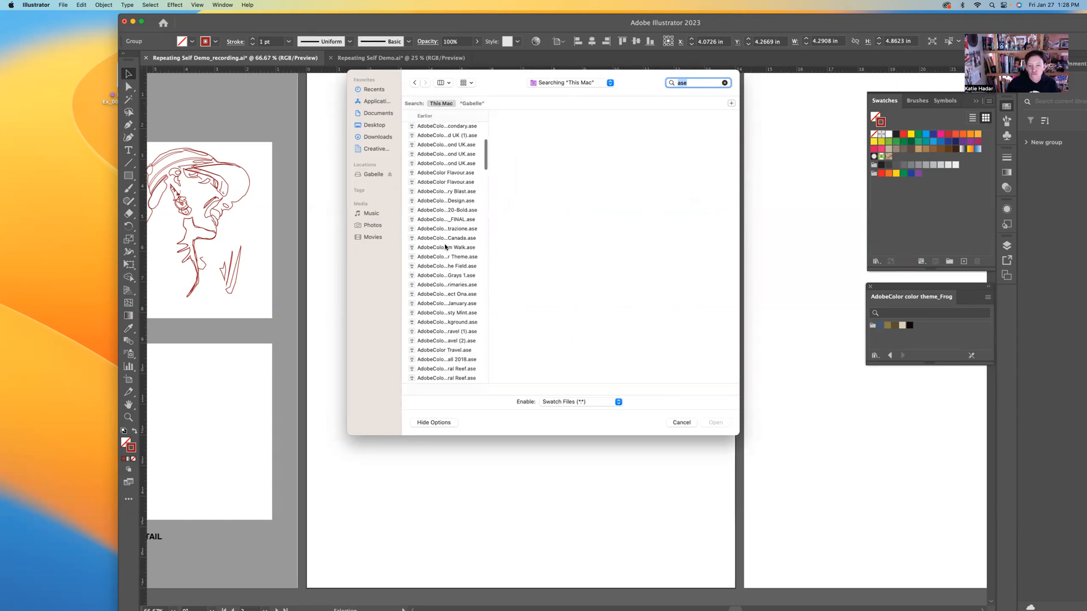
Open the swatch library AdobeColor Project Ona.ase
click(441, 313)
click(441, 294)
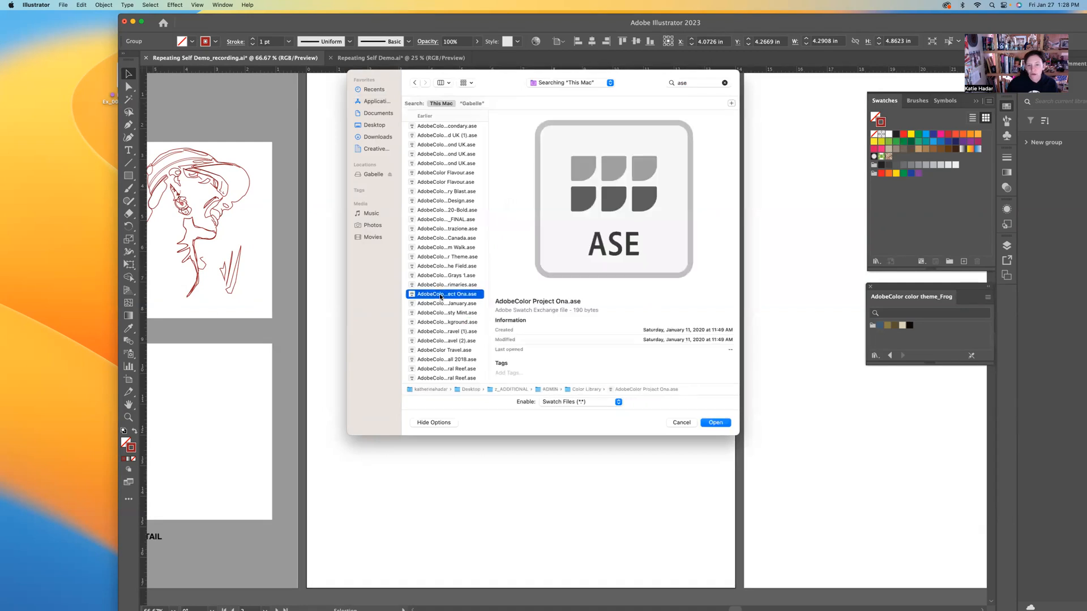
click(702, 423)
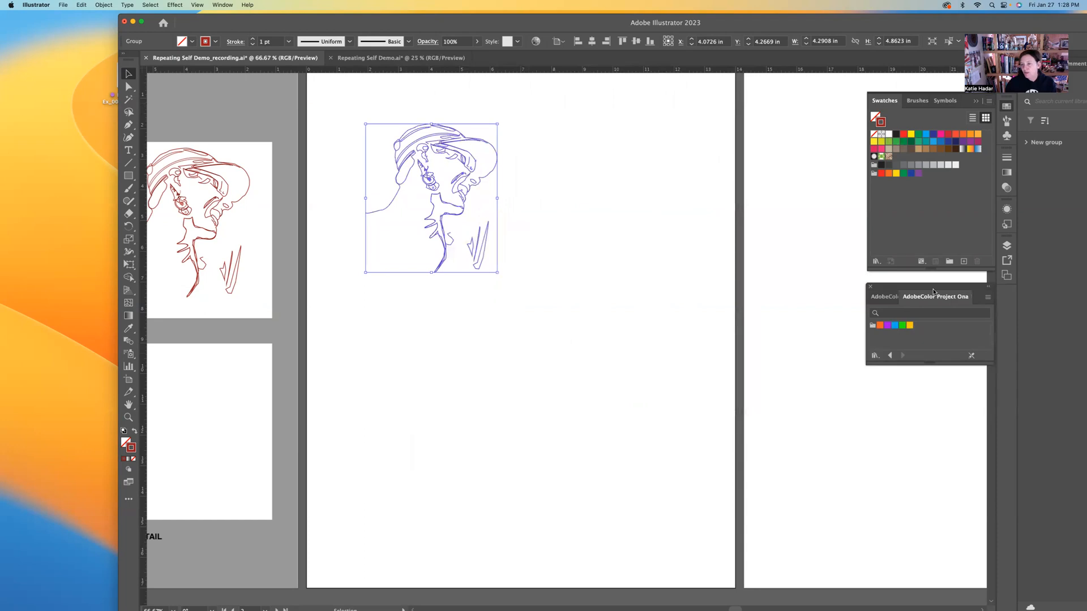
Compare the Frog and Project Ona palettes, and apply Project Ona's orange to the copied portrait's stroke
click(886, 297)
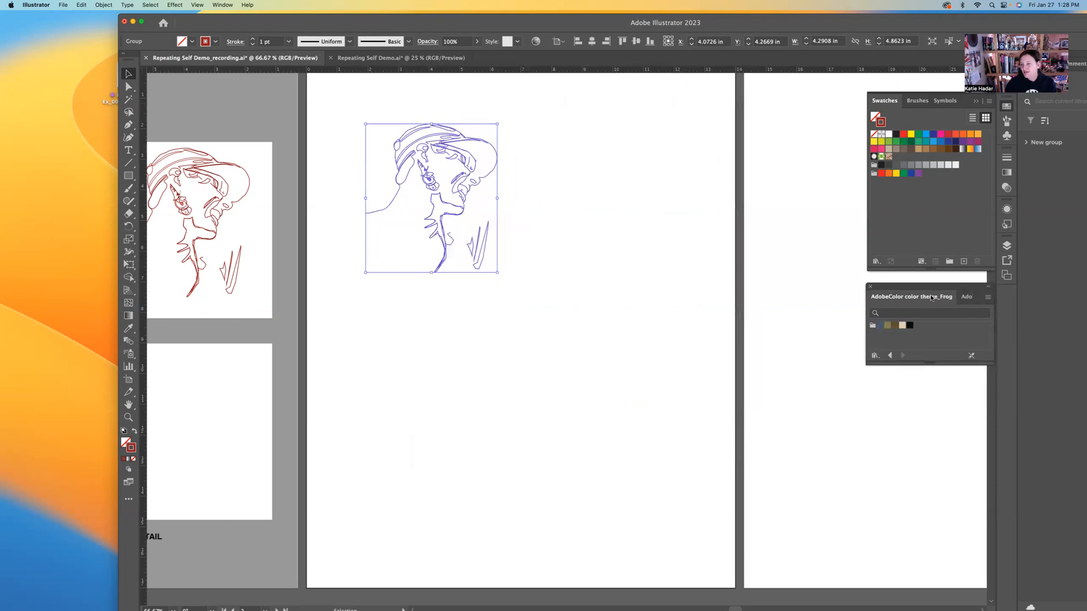
click(959, 297)
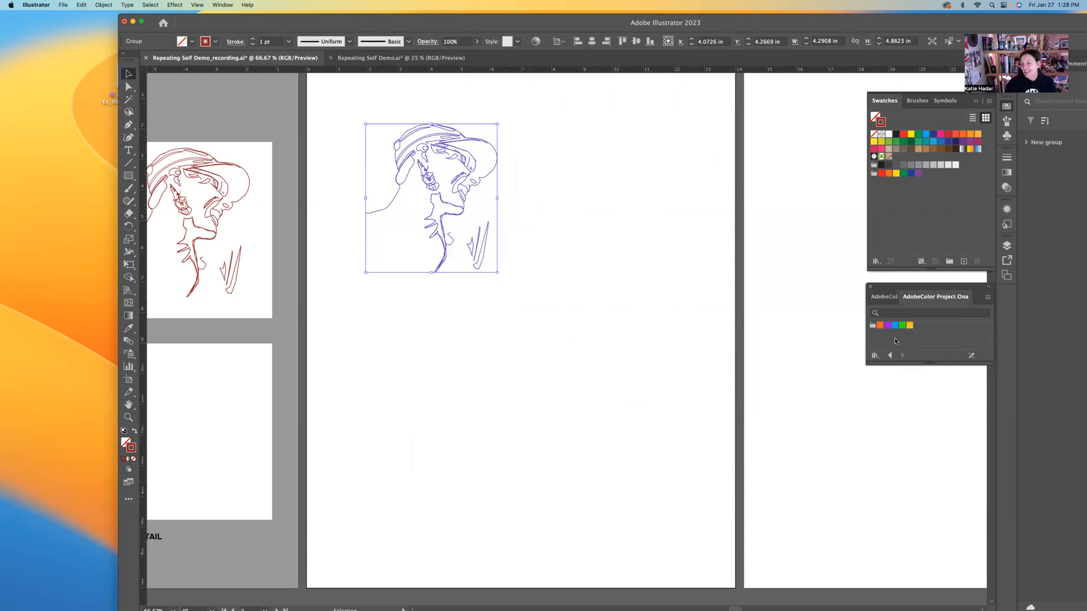
click(879, 326)
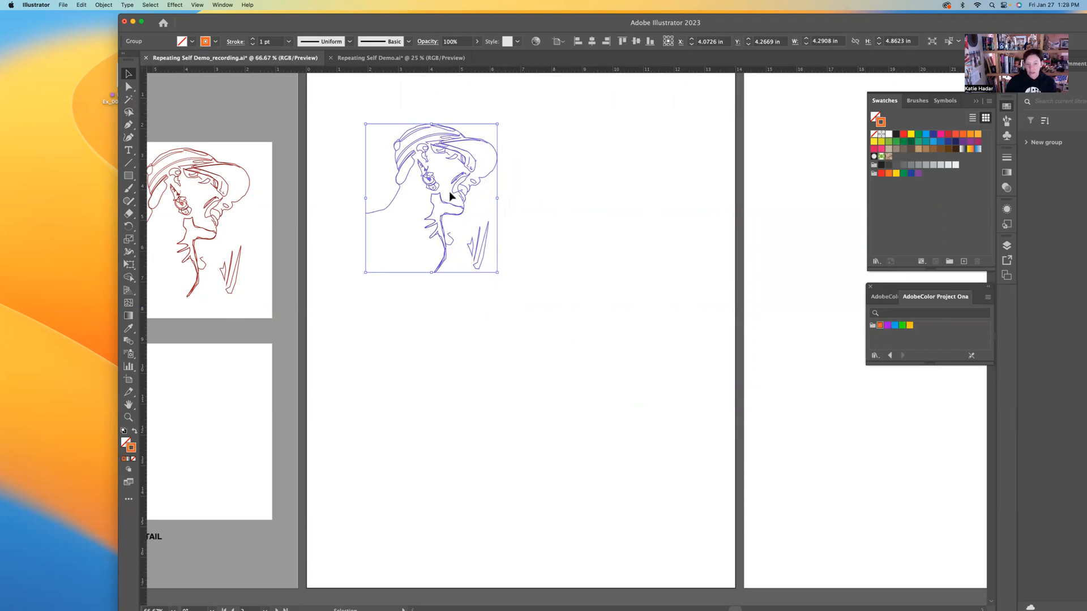
click(537, 202)
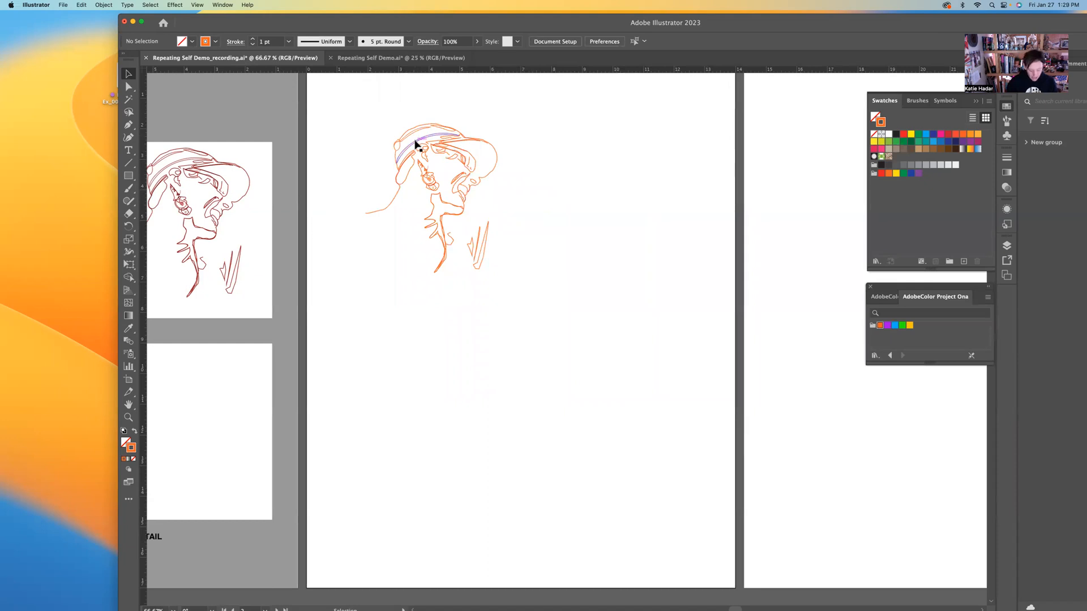
Duplicate the orange line portrait beside the original on the same artboard
drag(417, 144, 582, 142)
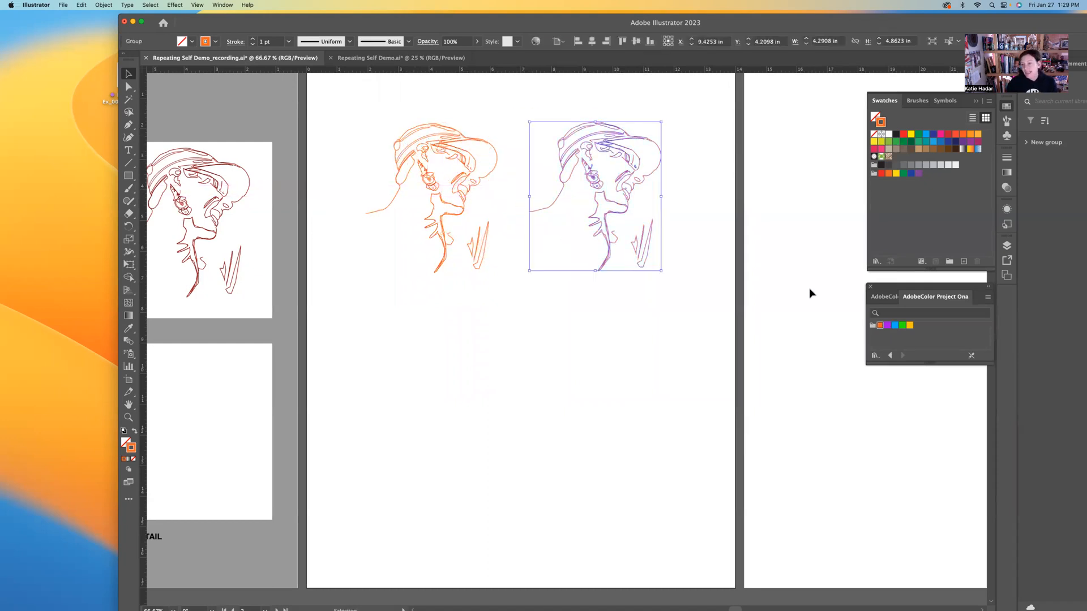
Apply Project Ona's purple to the second portrait and add a blue copy of it below the orange portrait
click(888, 326)
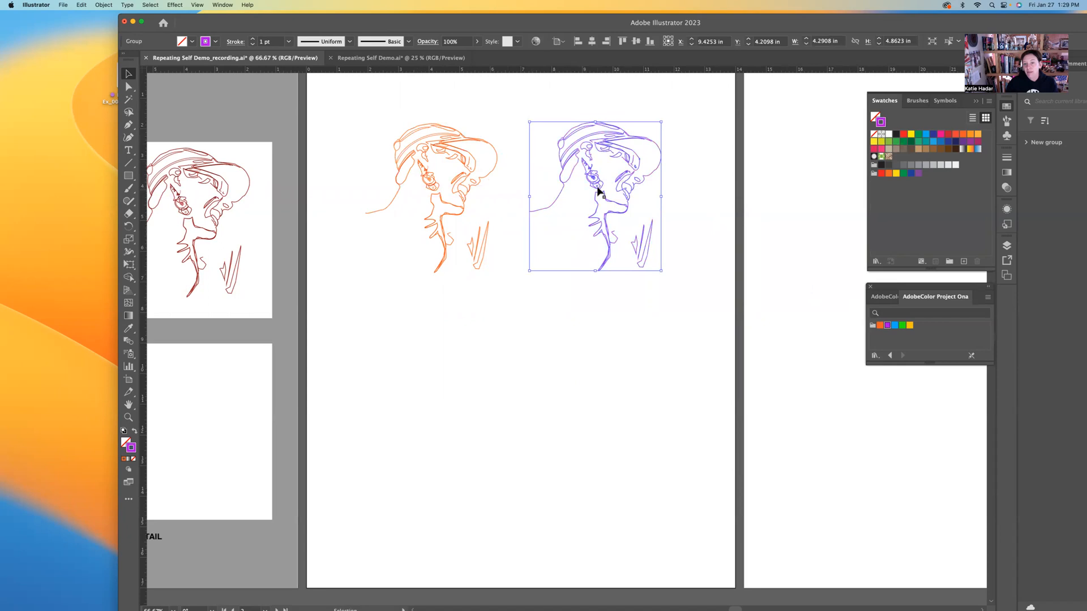
mouse_move(600, 186)
mouse_down()
mouse_move(616, 198)
mouse_move(407, 398)
mouse_up()
click(895, 326)
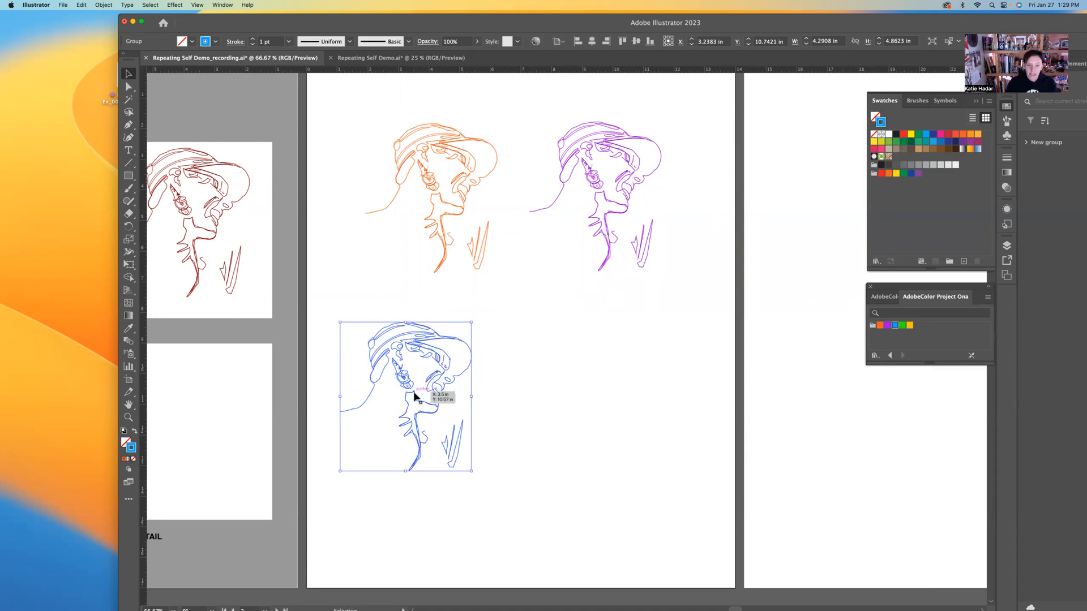
Duplicate the blue line portrait beside it and apply Project Ona's yellow to the new copy's stroke
drag(415, 396, 601, 392)
click(909, 325)
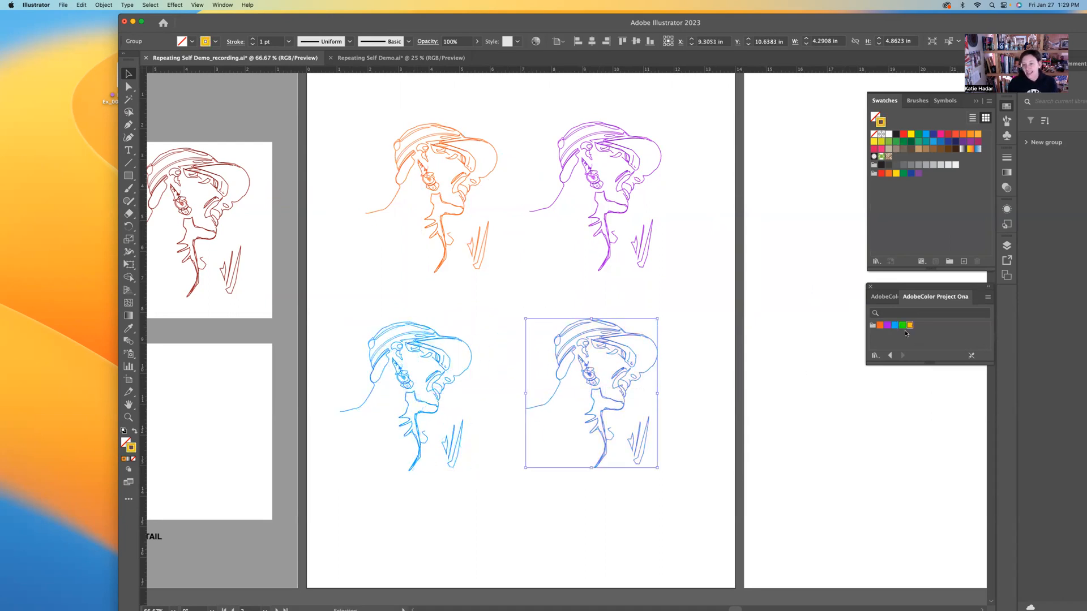
click(682, 440)
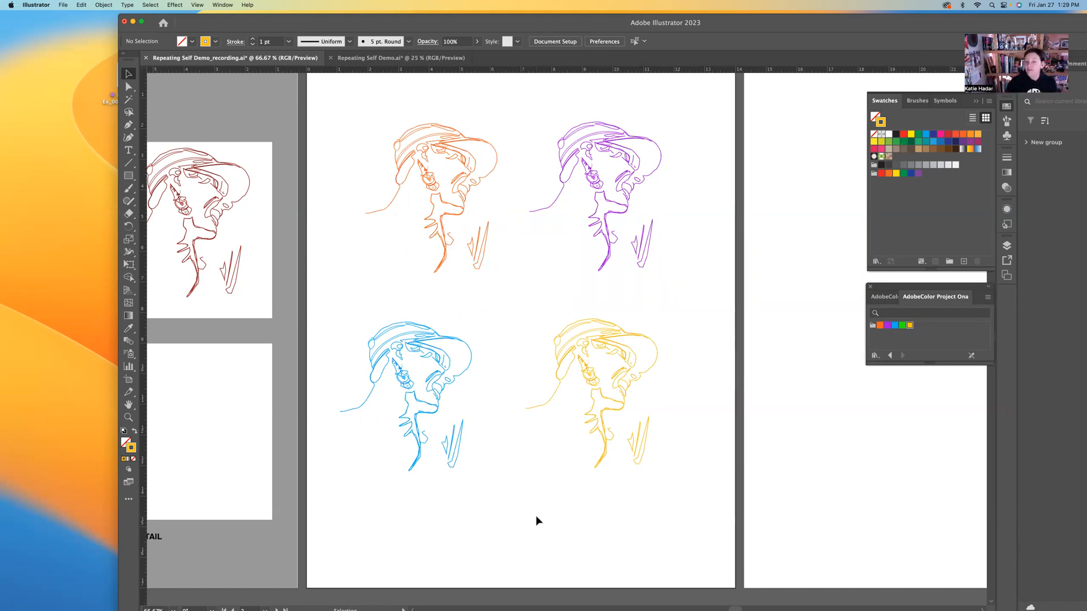
Cut all four colored line portraits from the Draw Here layer and lock that layer
click(886, 299)
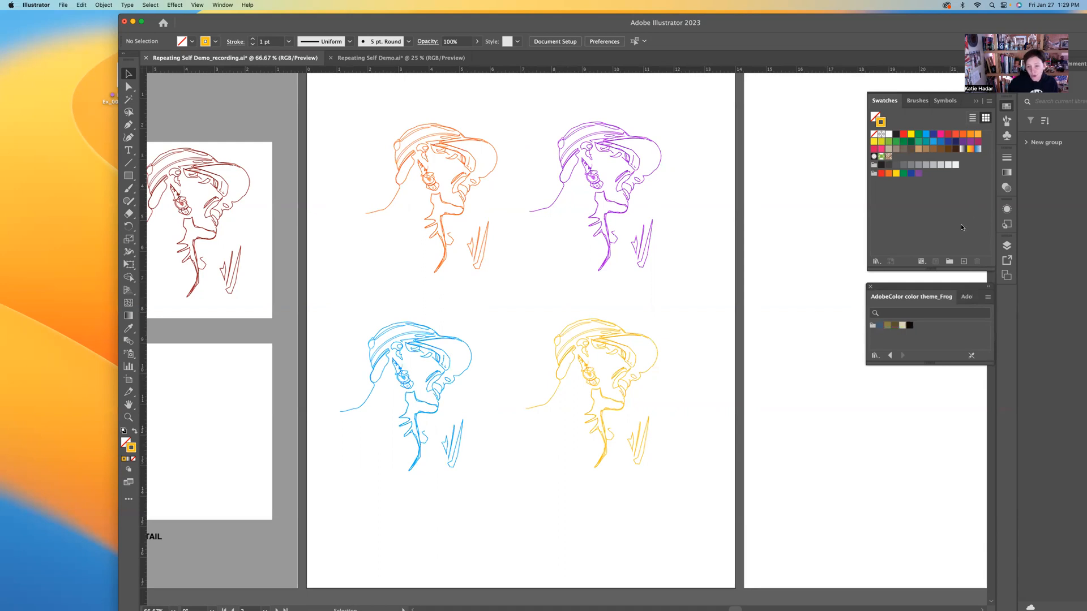
click(1006, 250)
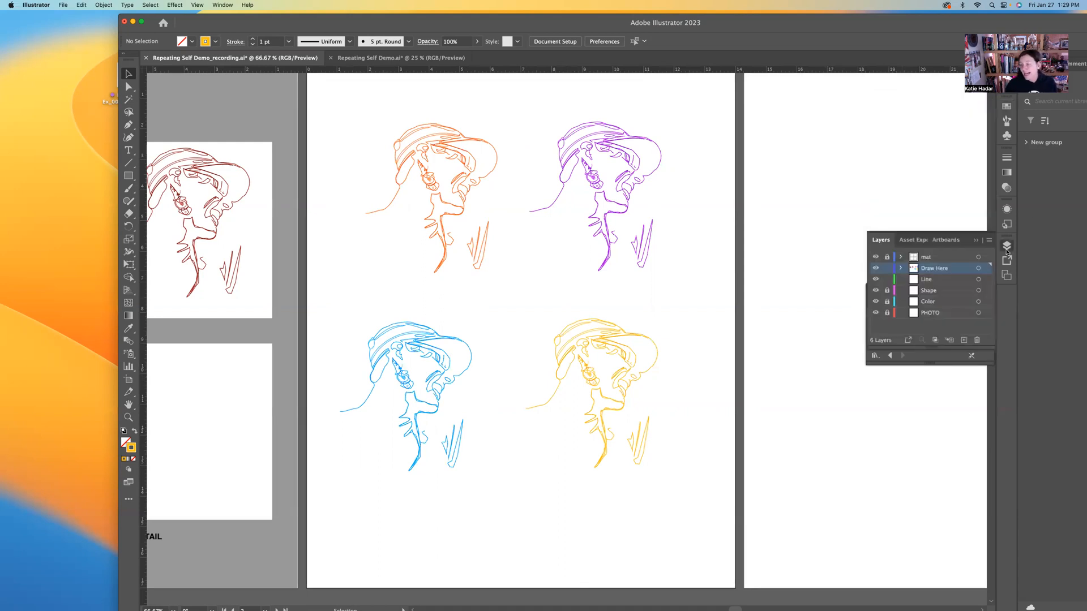
click(875, 269)
click(874, 269)
drag(371, 99, 663, 464)
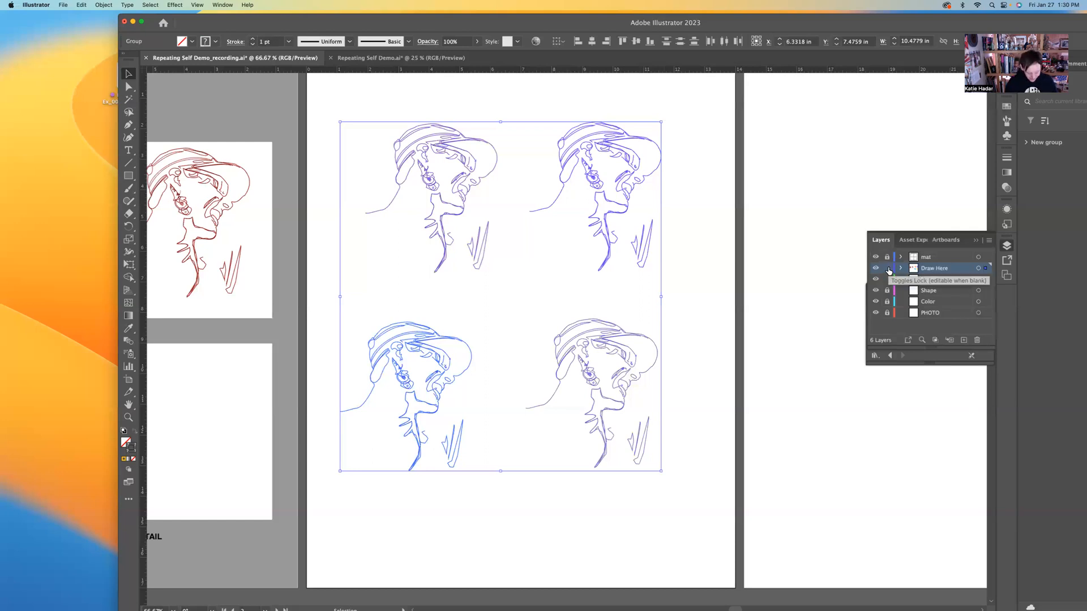
key(a)
key(v)
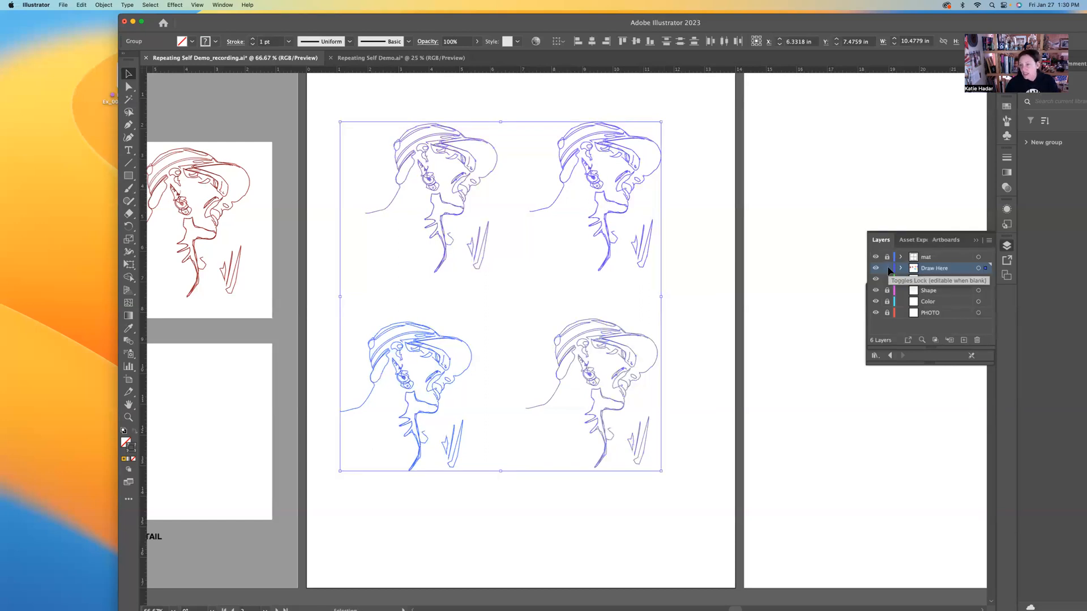
click(887, 268)
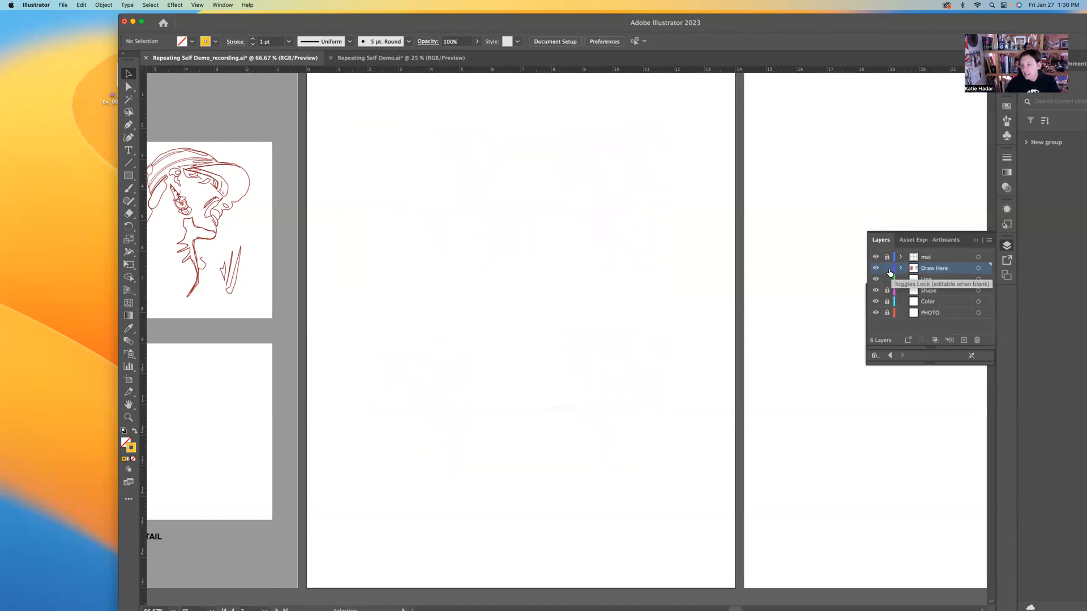
Paste the four portraits onto the Line layer and reposition them together within the artboard
click(926, 279)
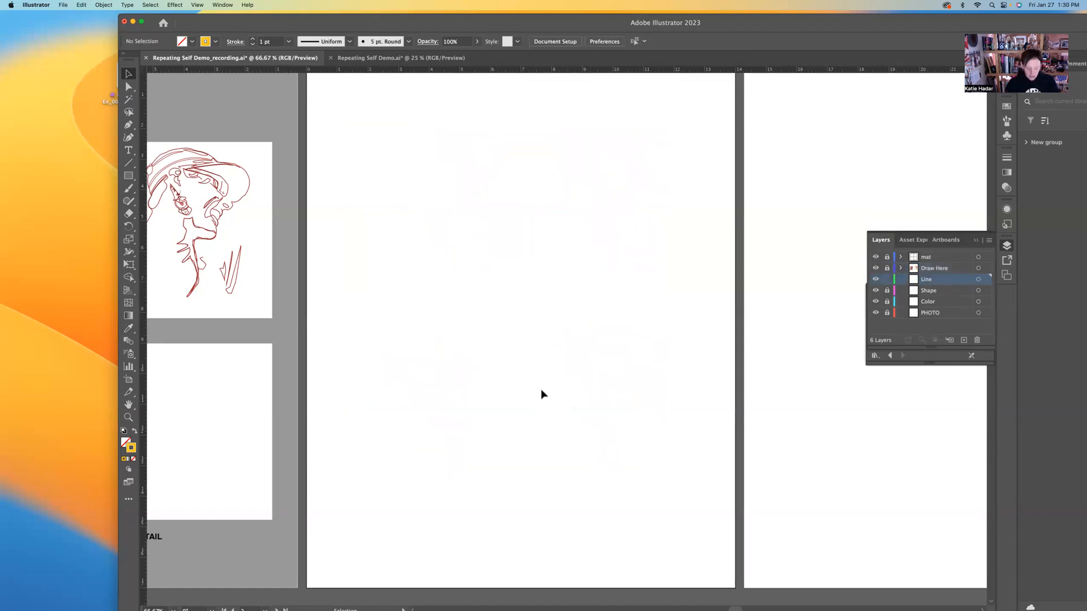
key(a)
key(super+a)
key(v)
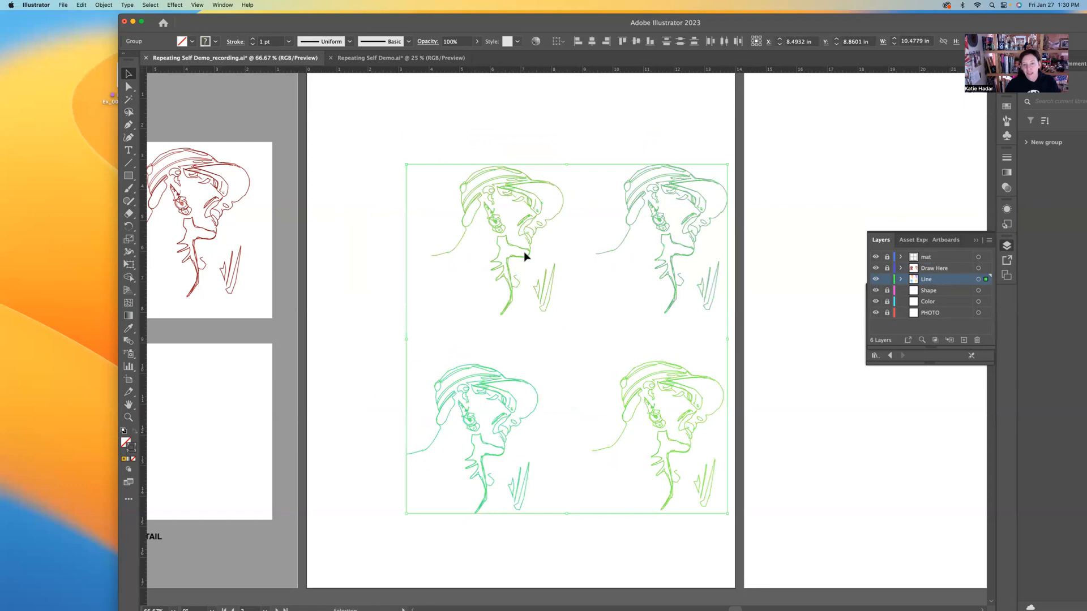
drag(525, 257, 344, 303)
click(344, 303)
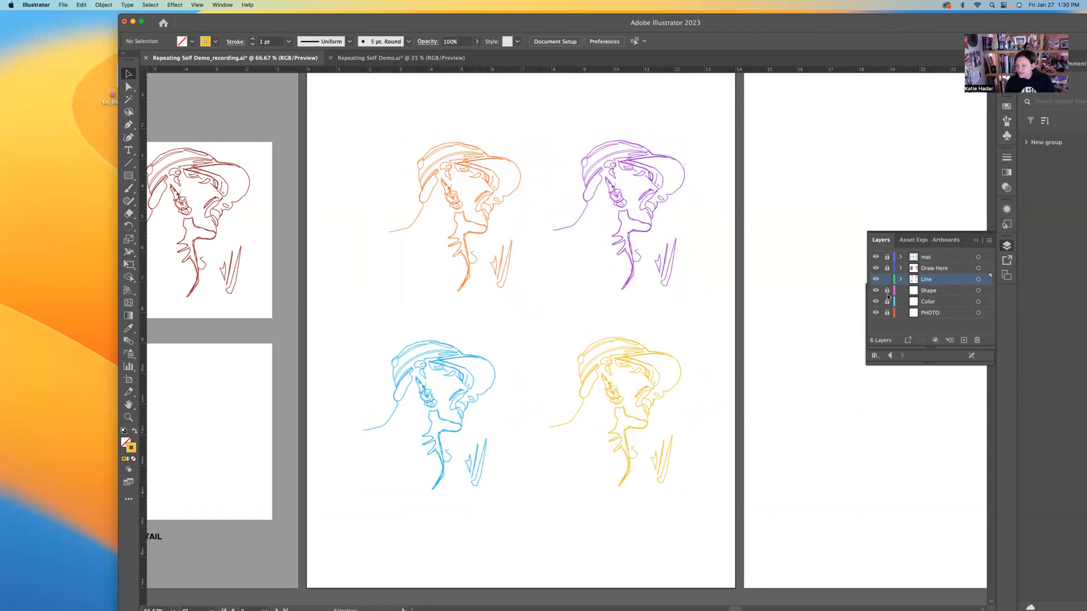
Lock the Line layer, make the unlocked Shape layer active, and unlock the Draw Here layer
click(933, 291)
click(887, 290)
click(887, 269)
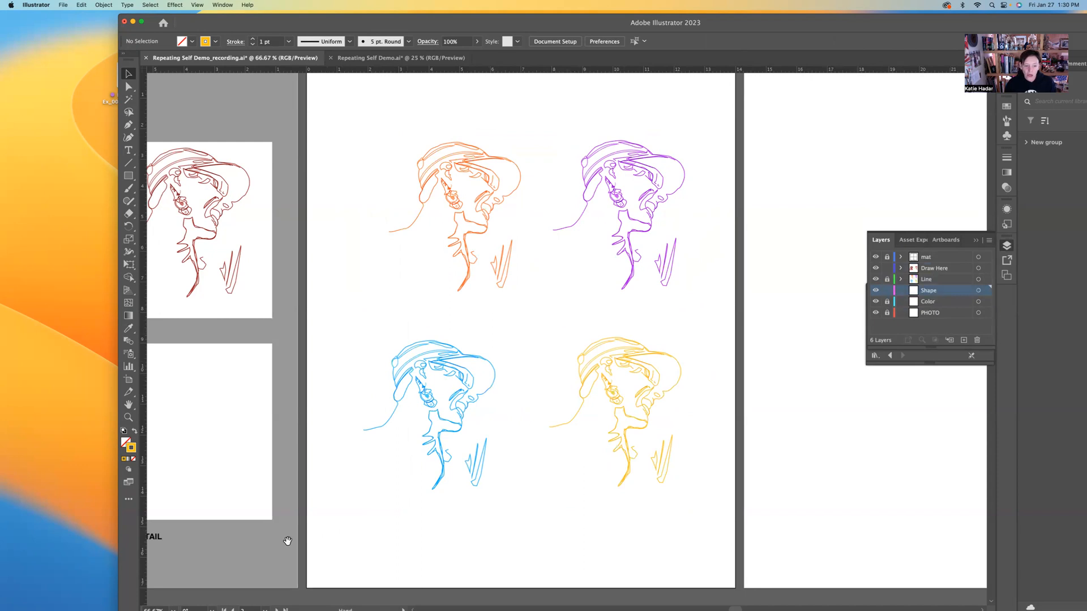
Try a copy of the line portrait with swapped fill and stroke in the SHAPE box, and delete it
drag(270, 546, 526, 562)
scroll(629, 551, left, 4)
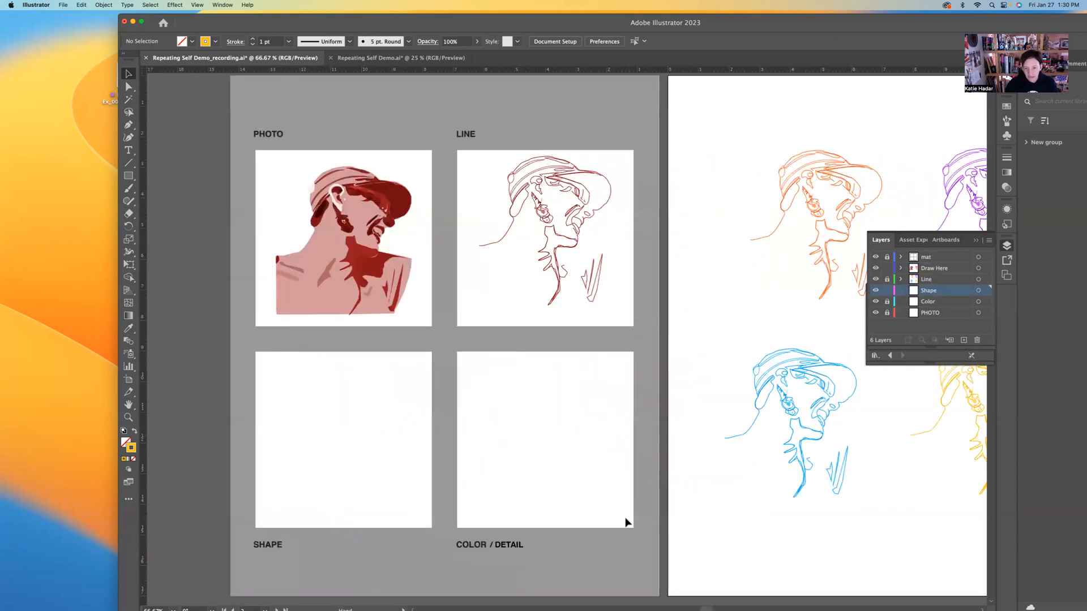
drag(495, 155, 535, 178)
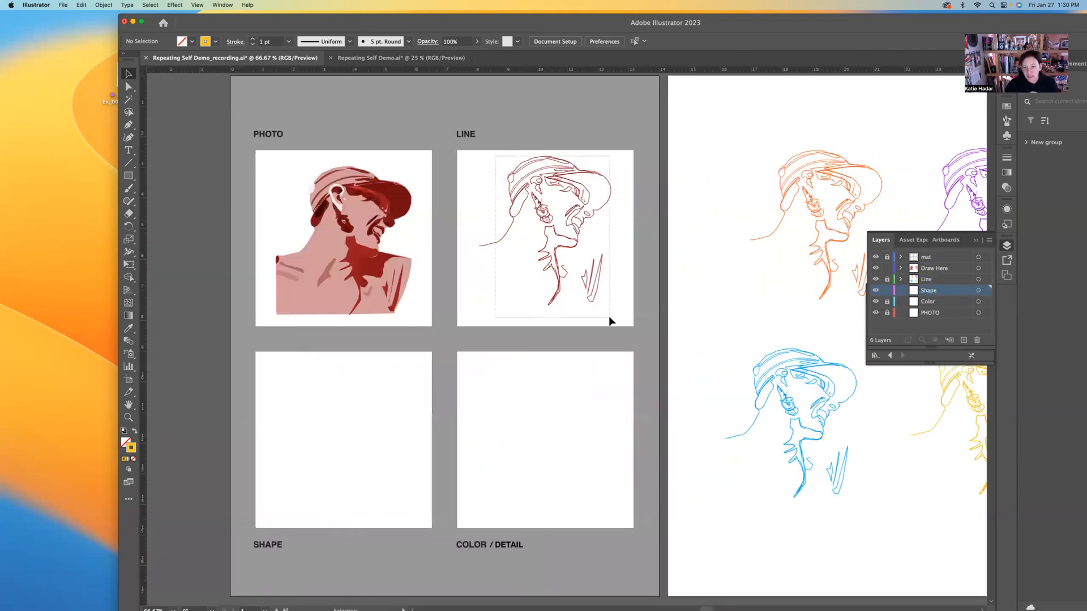
drag(610, 320, 611, 321)
mouse_move(569, 239)
mouse_down()
mouse_move(336, 470)
mouse_move(358, 451)
mouse_up()
click(134, 431)
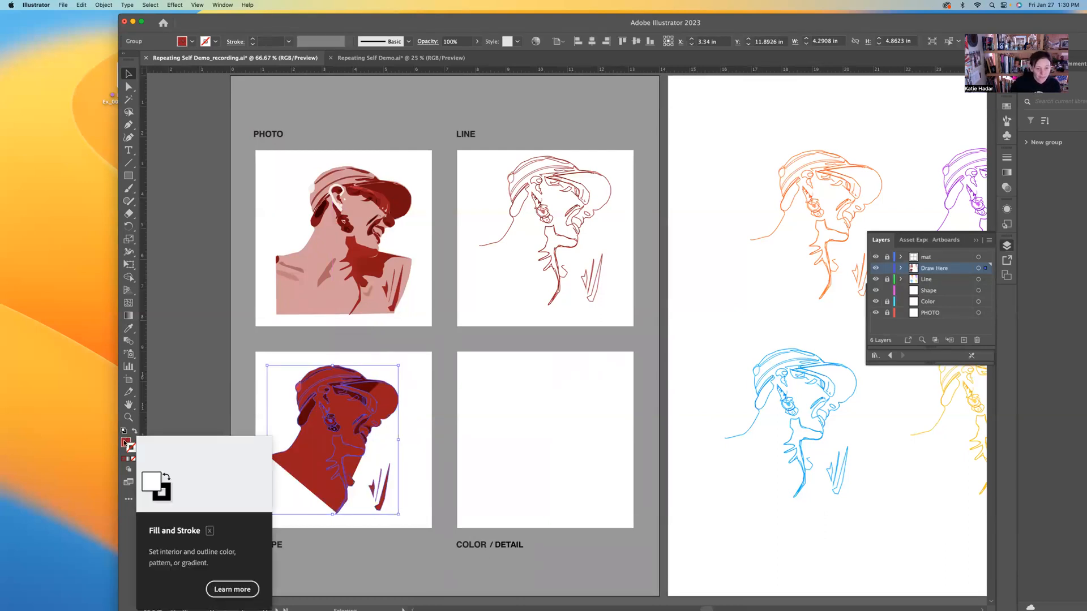
click(126, 443)
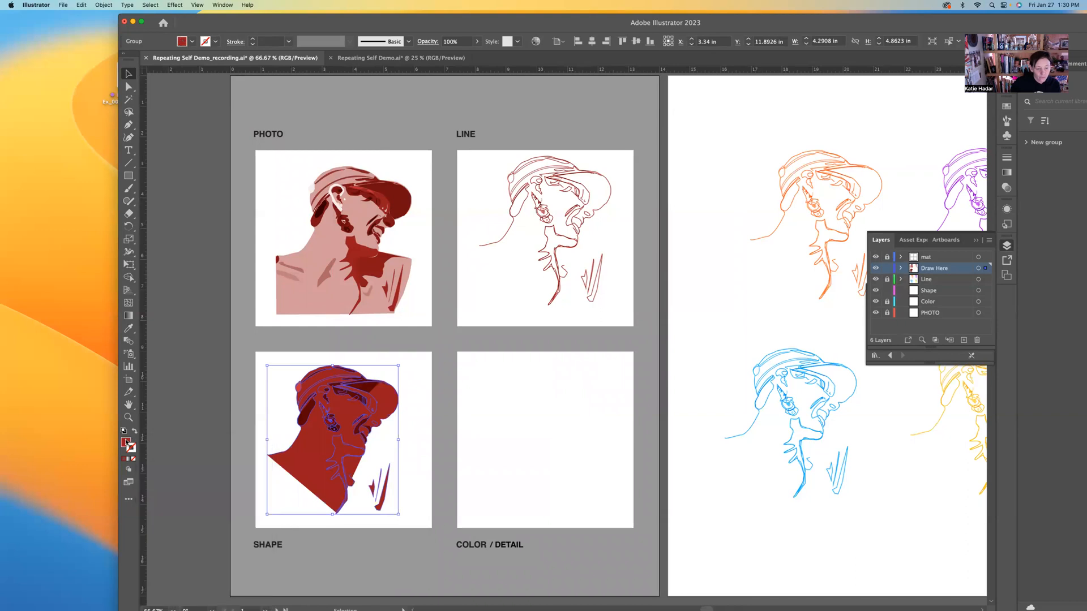
click(364, 554)
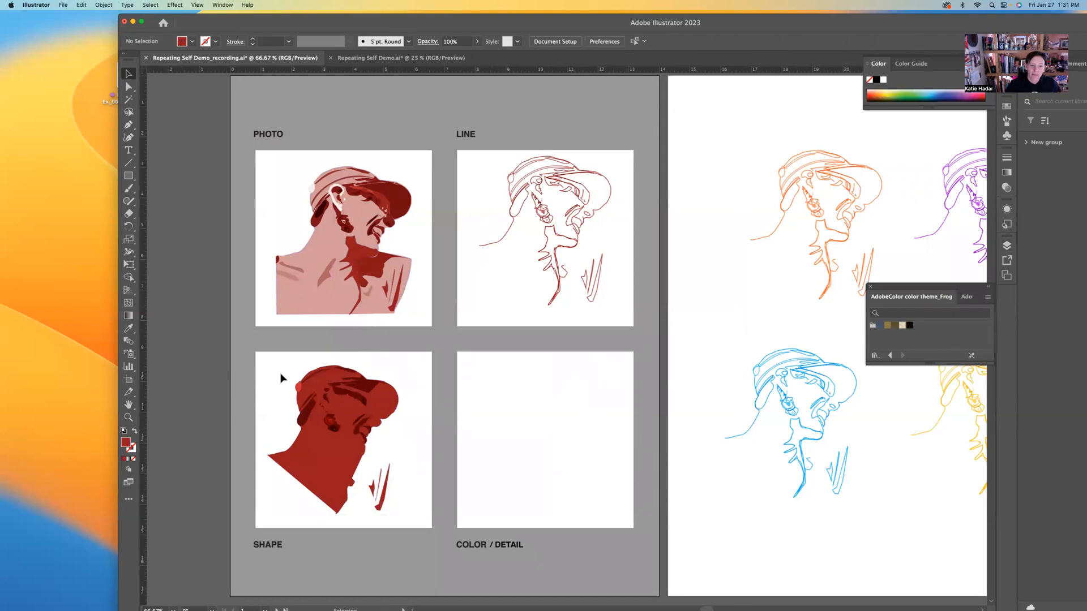
click(365, 445)
key(Delete)
Duplicate the shaded portrait from the PHOTO box into the SHAPE box and cut the copy
drag(287, 165, 420, 306)
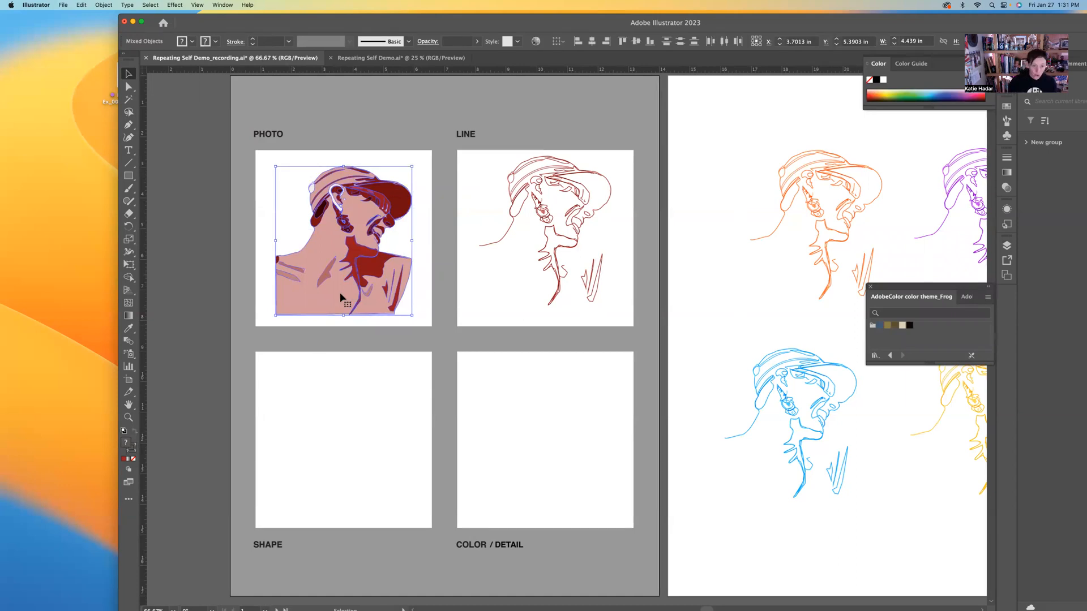
drag(341, 297, 335, 491)
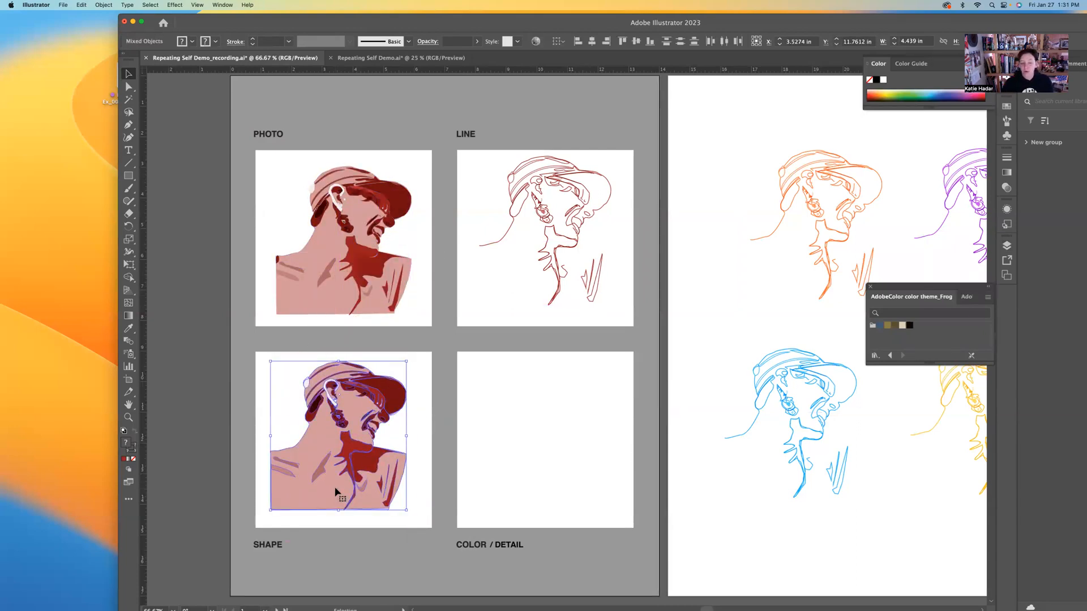
key(BackSpace)
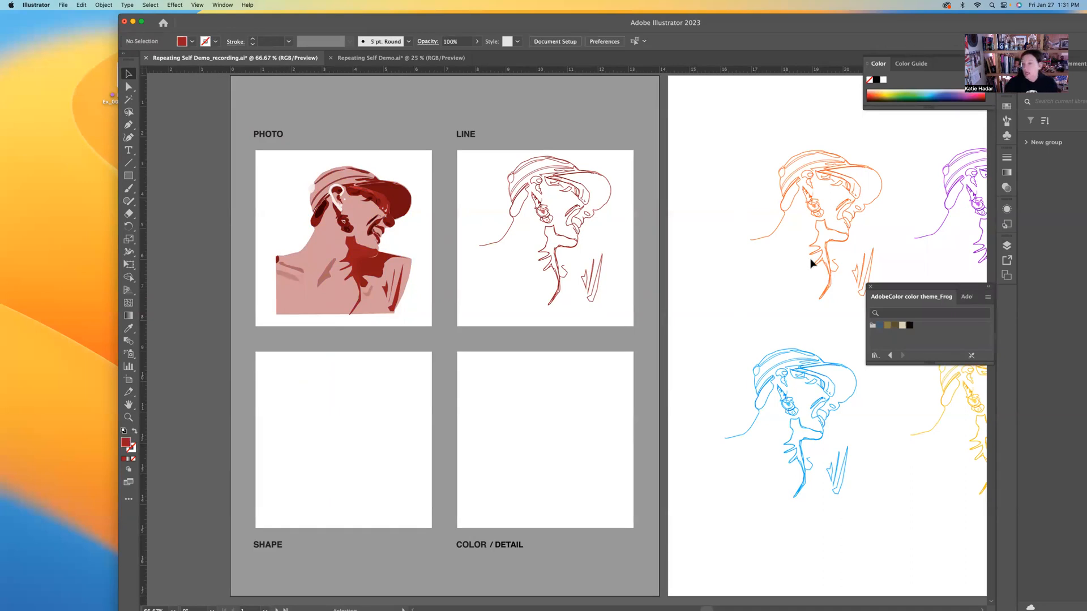
Paste the shaded portrait onto the Shape layer and place it inside the SHAPE box
click(1005, 245)
click(931, 292)
key(super+v)
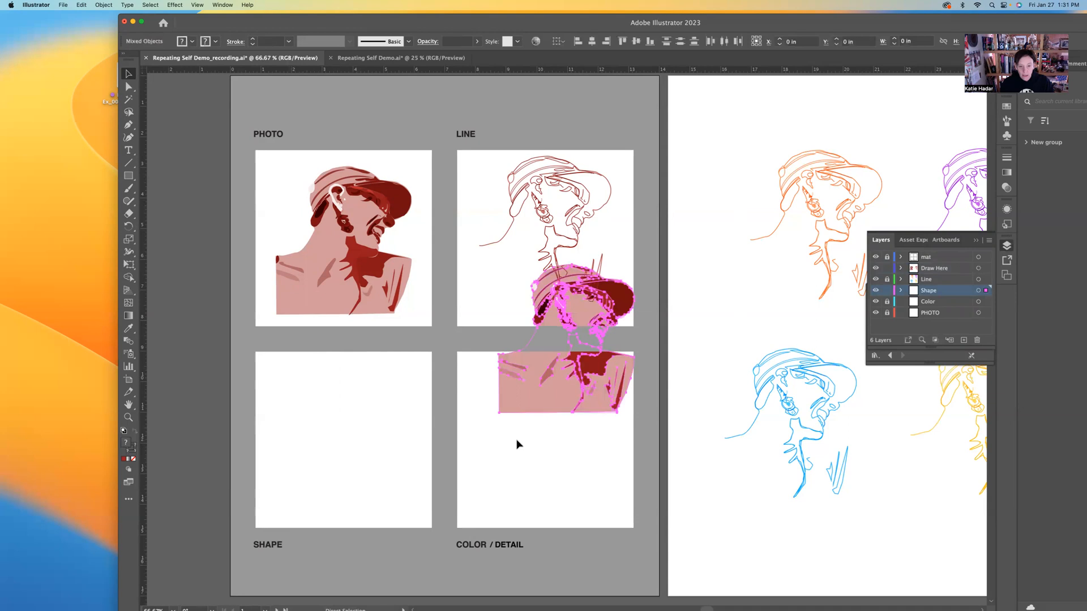
mouse_move(542, 399)
mouse_down()
mouse_move(304, 469)
mouse_move(320, 477)
mouse_move(319, 490)
mouse_up()
Lock the Draw Here layer and toggle layer visibility to check which layer holds the SHAPE portrait
click(887, 269)
click(875, 269)
click(876, 268)
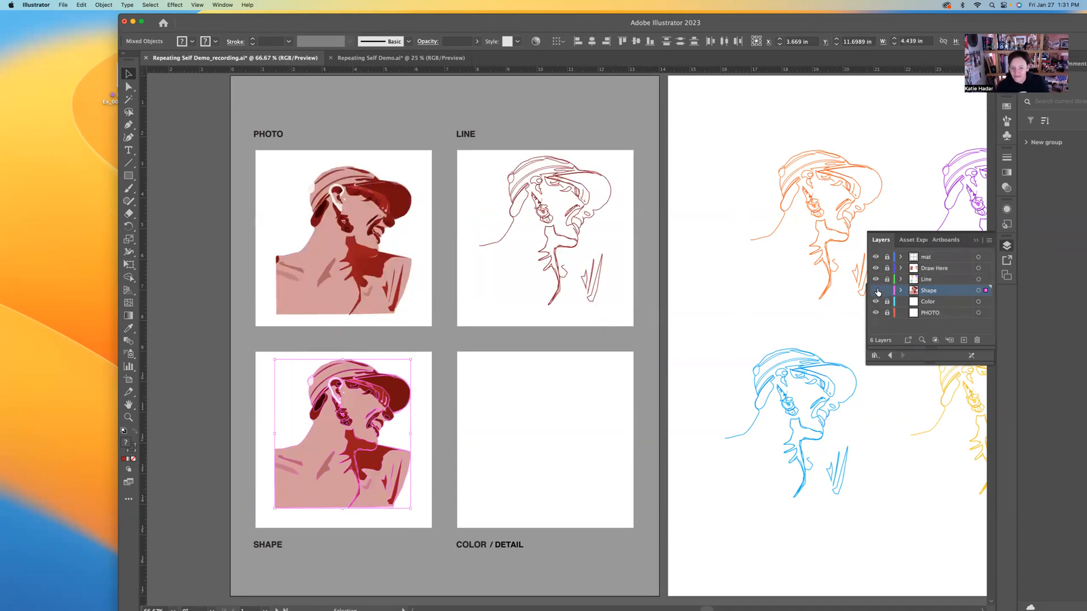
click(877, 292)
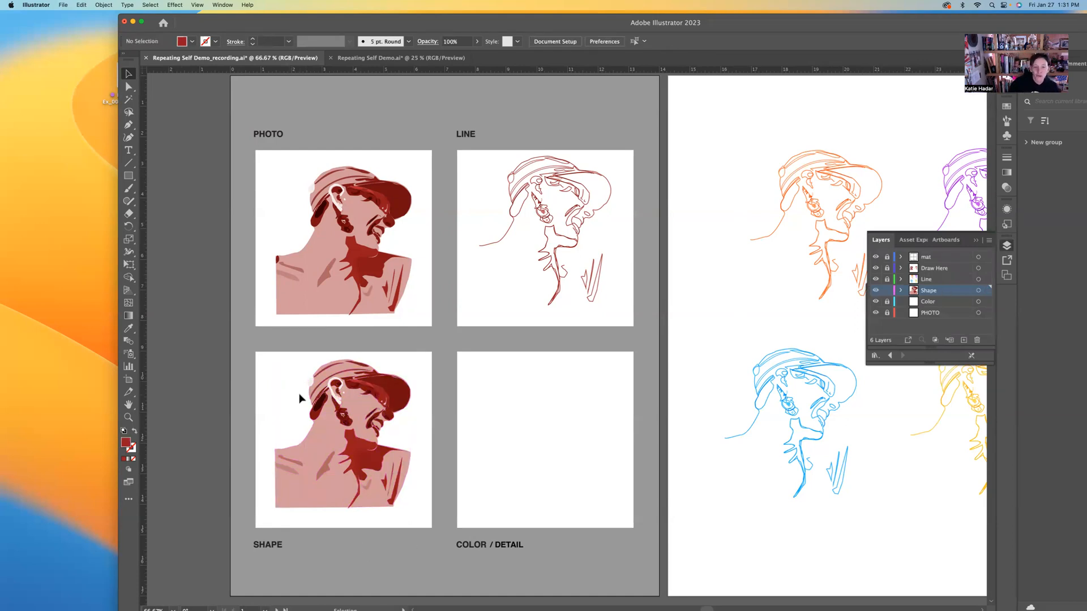
Set the stroke of all shapes in the SHAPE portrait to None
drag(269, 365, 420, 516)
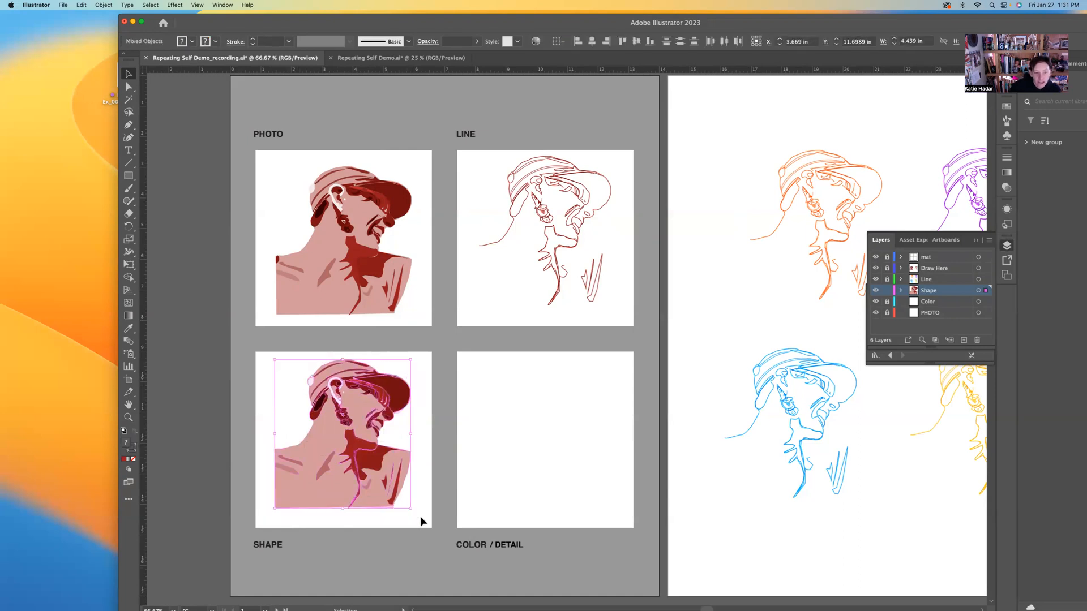
click(134, 453)
click(133, 460)
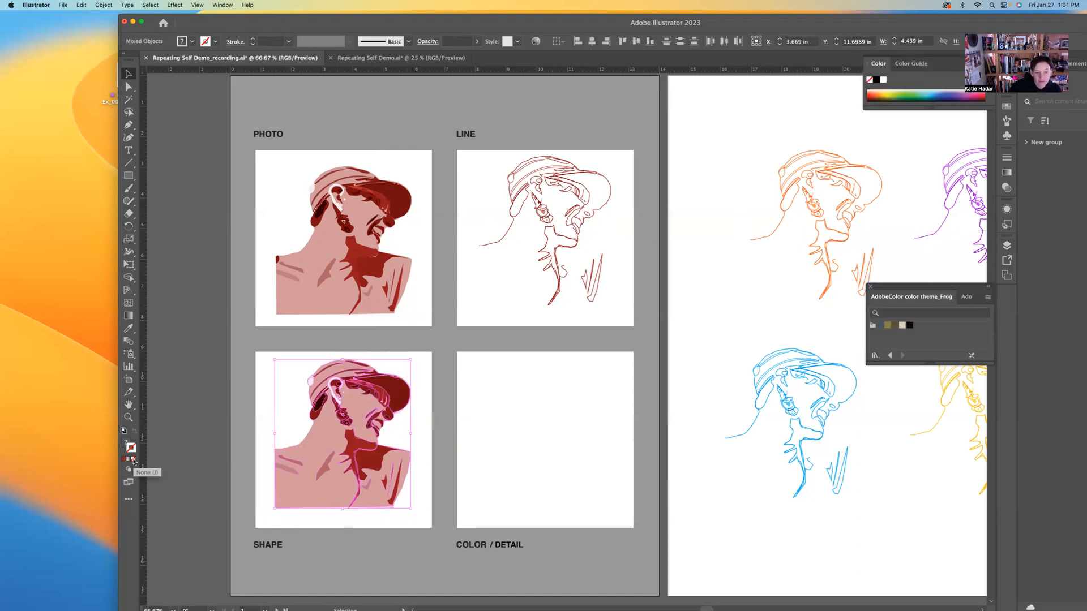
click(248, 452)
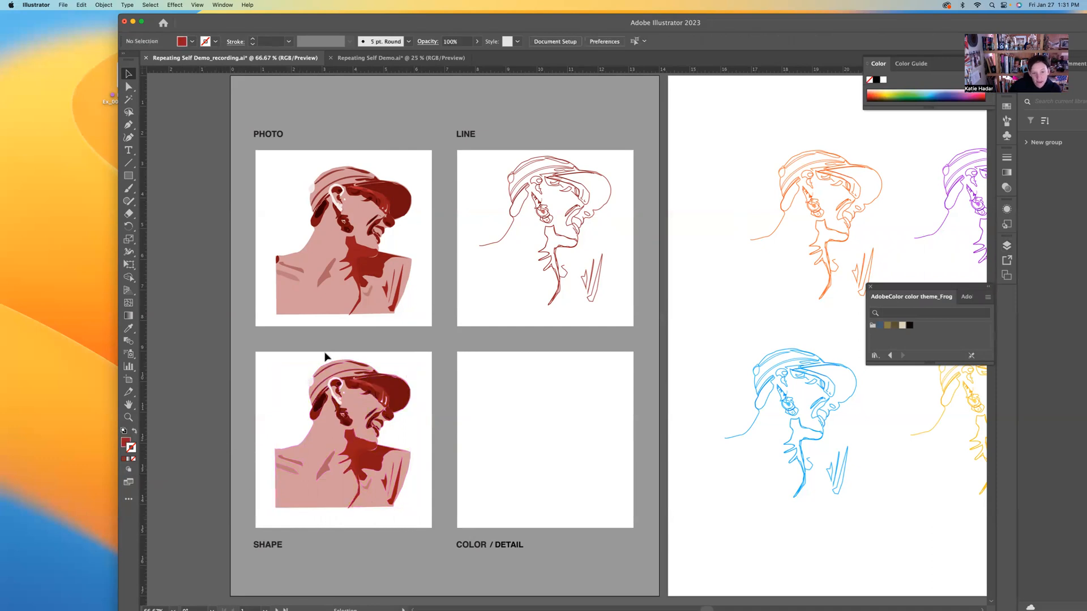
drag(370, 395, 422, 509)
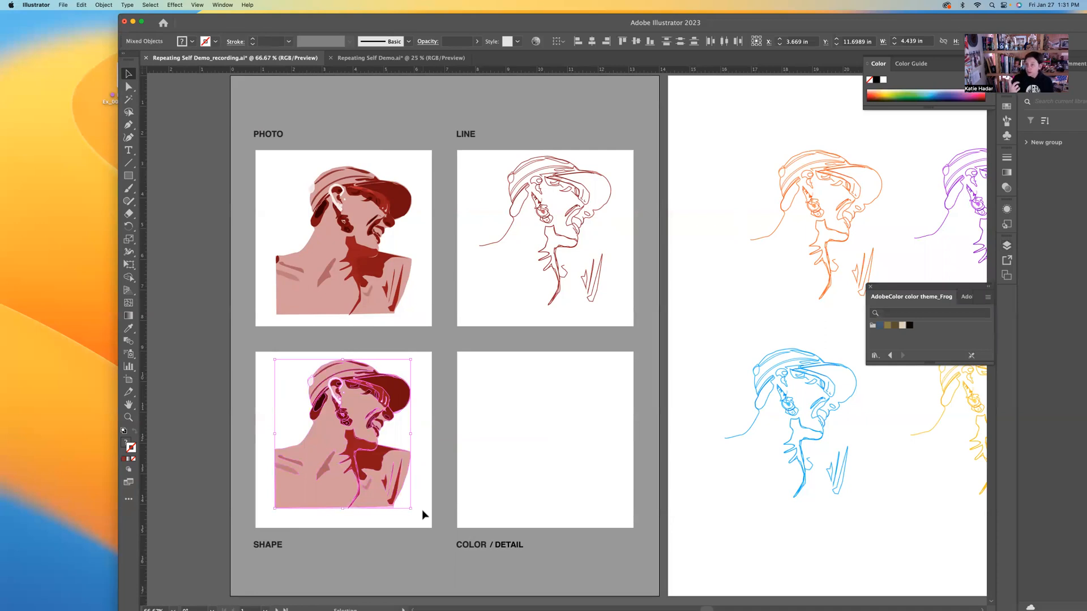
click(208, 446)
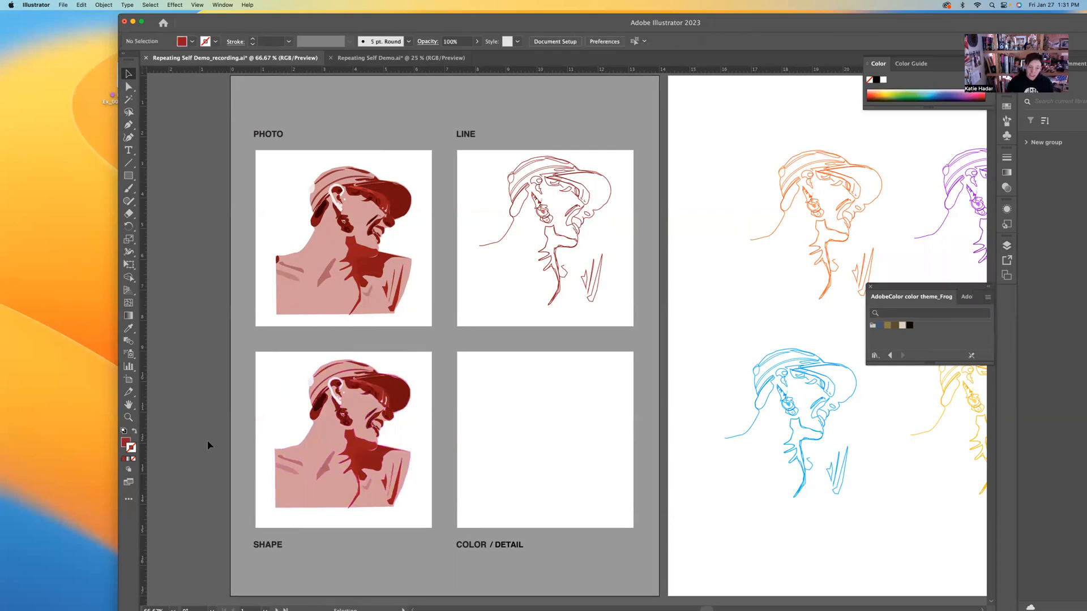
drag(273, 358, 375, 464)
drag(416, 508, 416, 508)
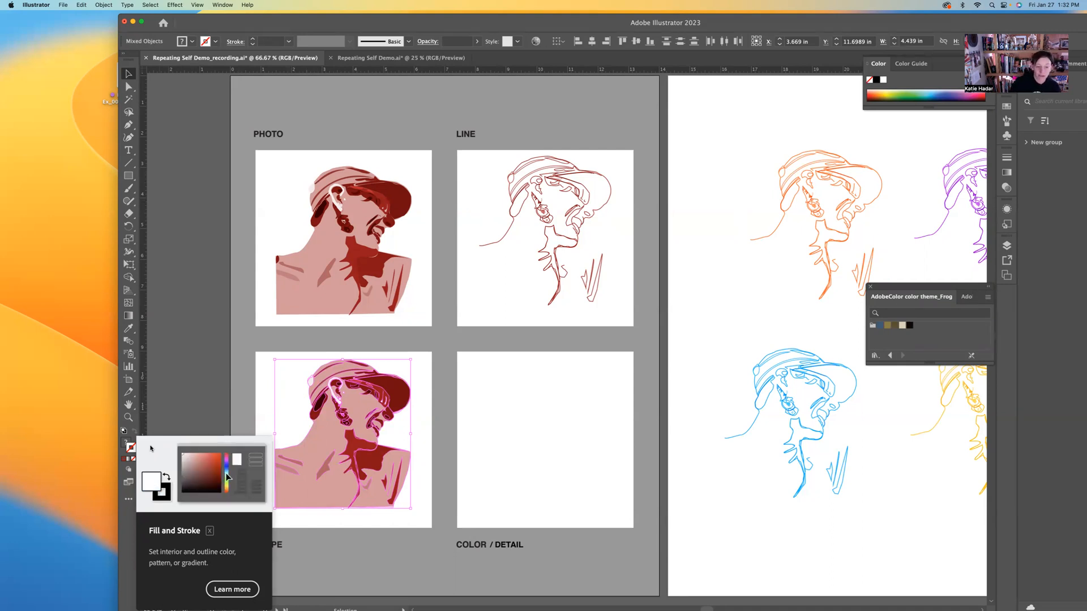
click(224, 453)
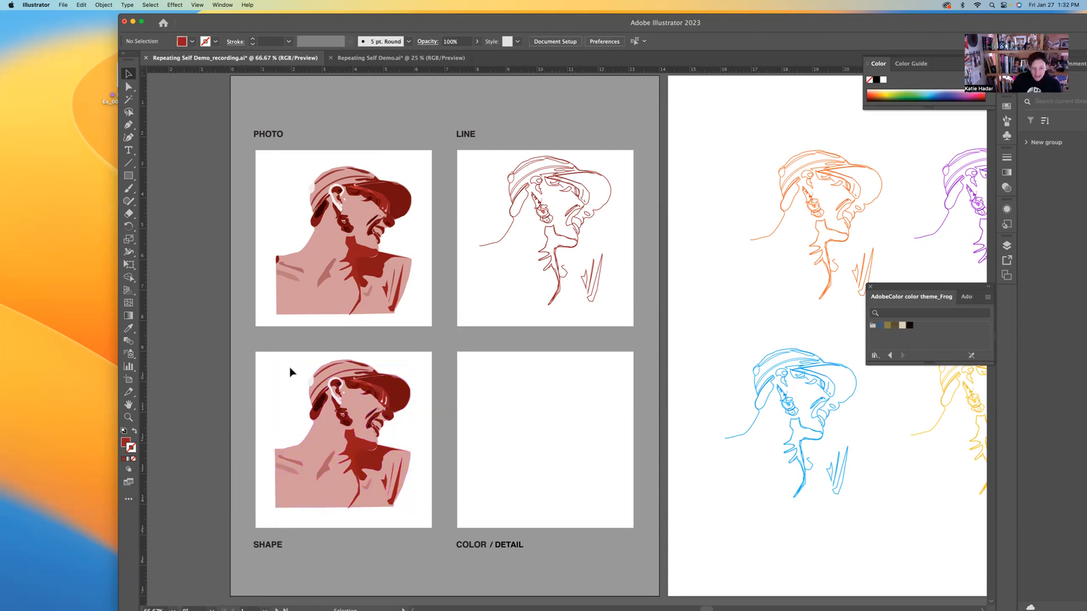
Try a single solid red fill on the whole SHAPE portrait, and undo it
click(408, 496)
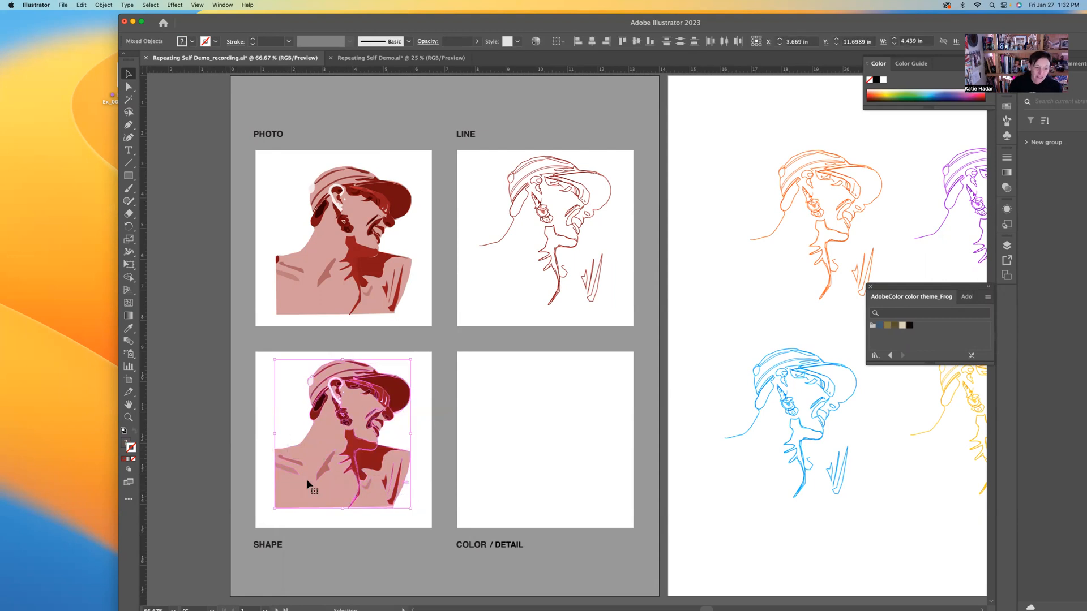
click(124, 460)
click(228, 431)
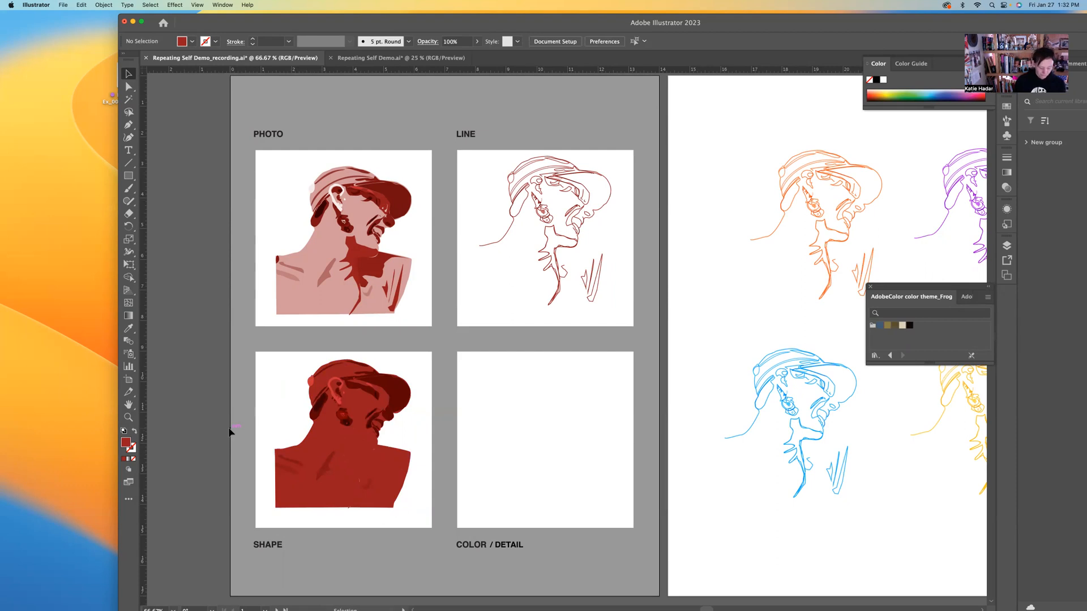
key(super+z)
key(super+z)
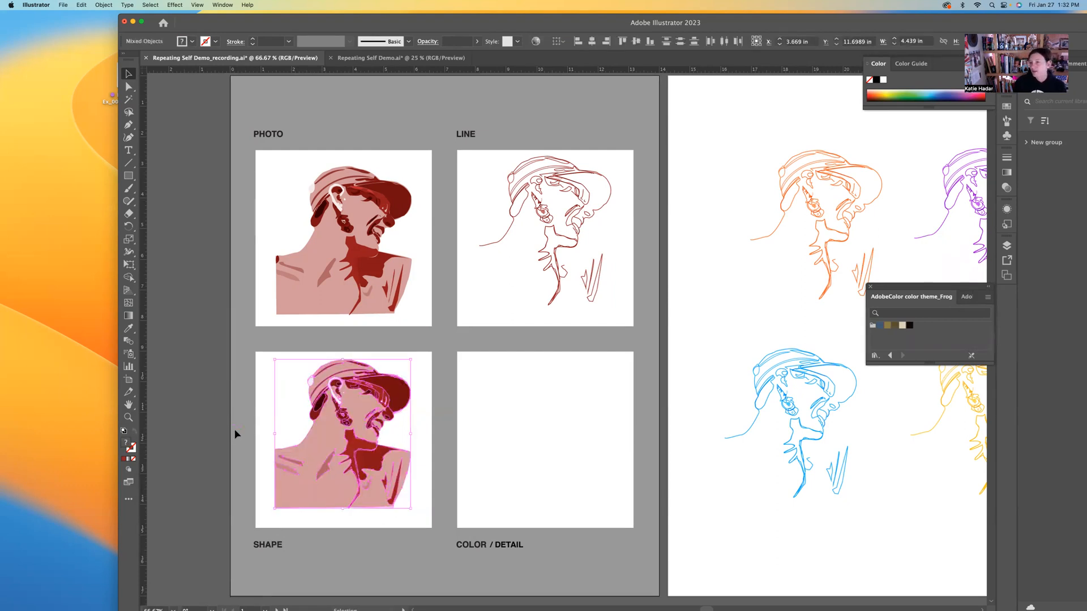
click(234, 434)
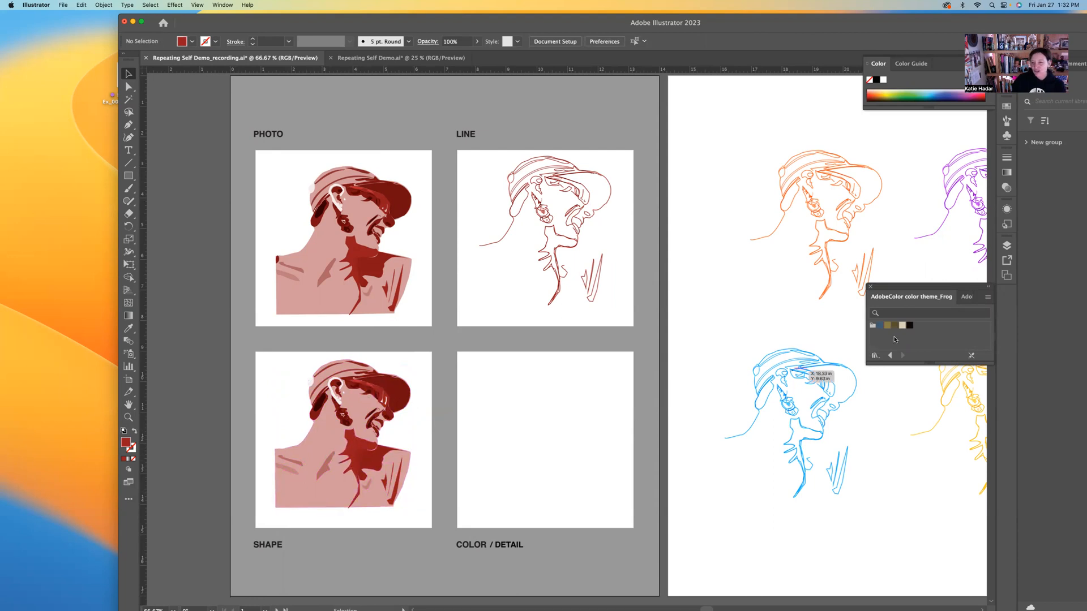
Tuck away the floating color theme panel and duplicate the SHAPE portrait onto the upper part of the blank third artboard
click(990, 288)
drag(934, 287, 1002, 303)
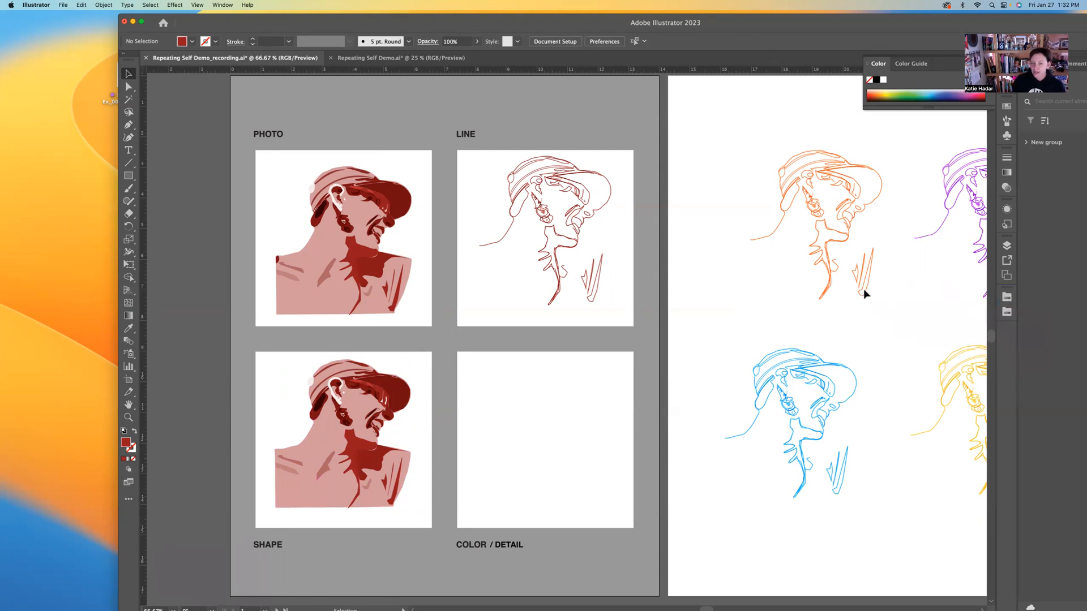
key(super+minus)
key(super+minus)
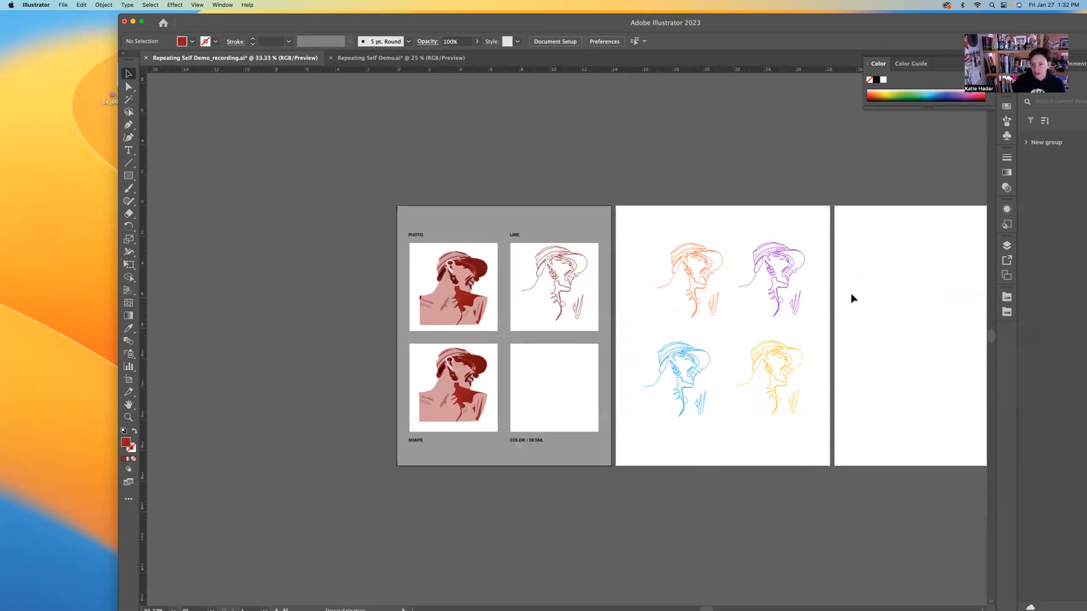
drag(851, 296, 724, 286)
scroll(725, 286, right, 8)
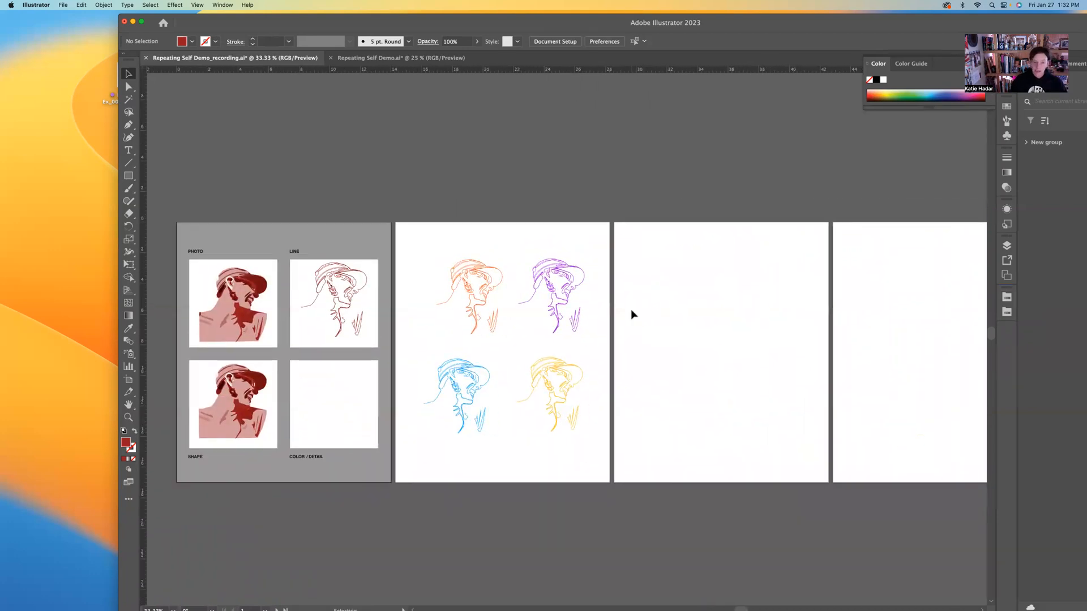
drag(200, 365, 271, 447)
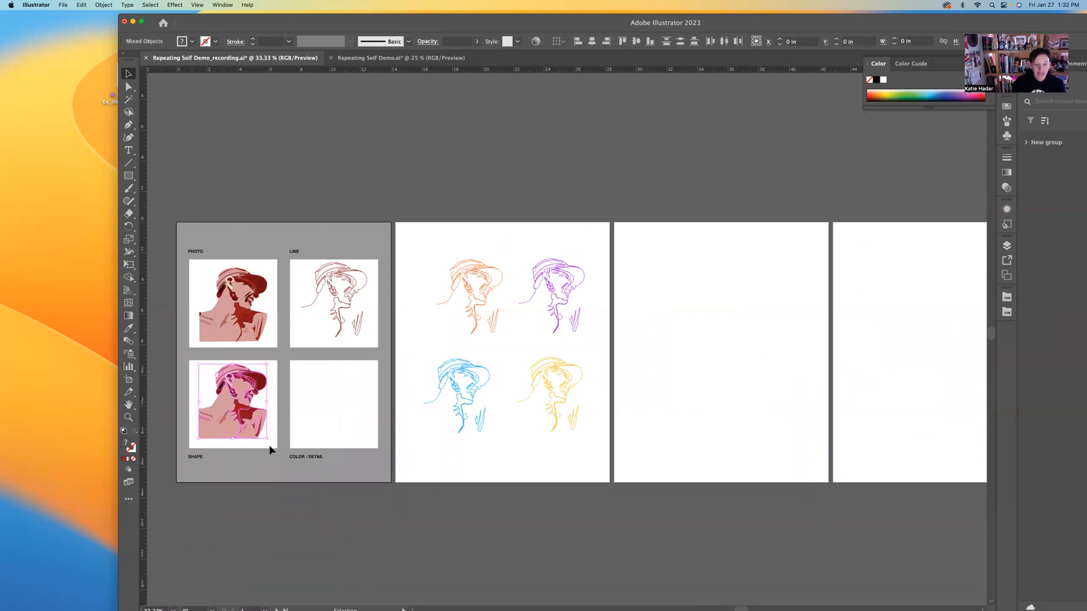
key(v)
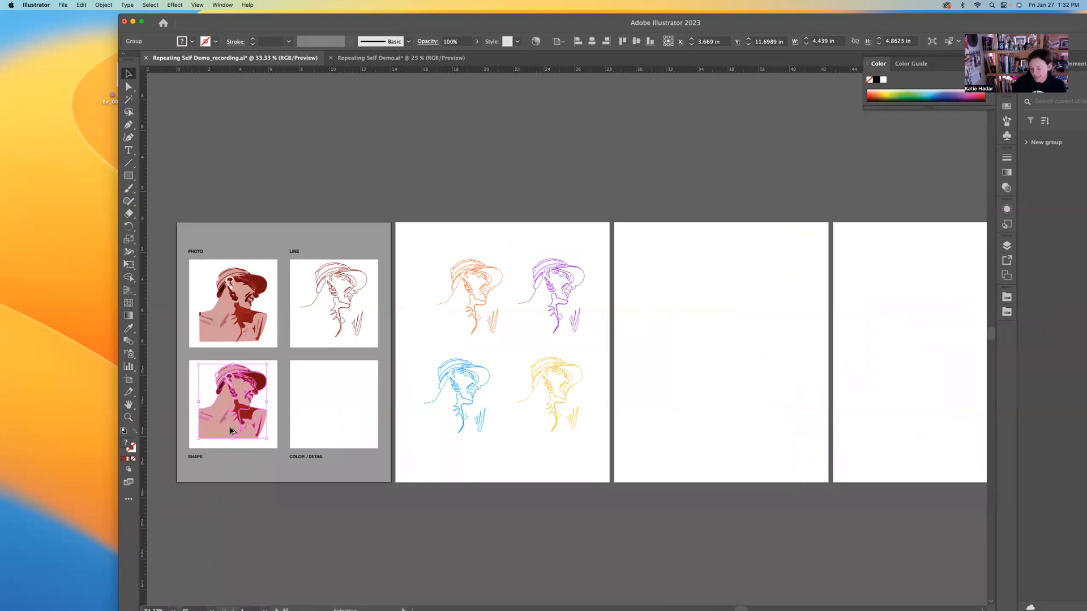
drag(230, 431, 657, 311)
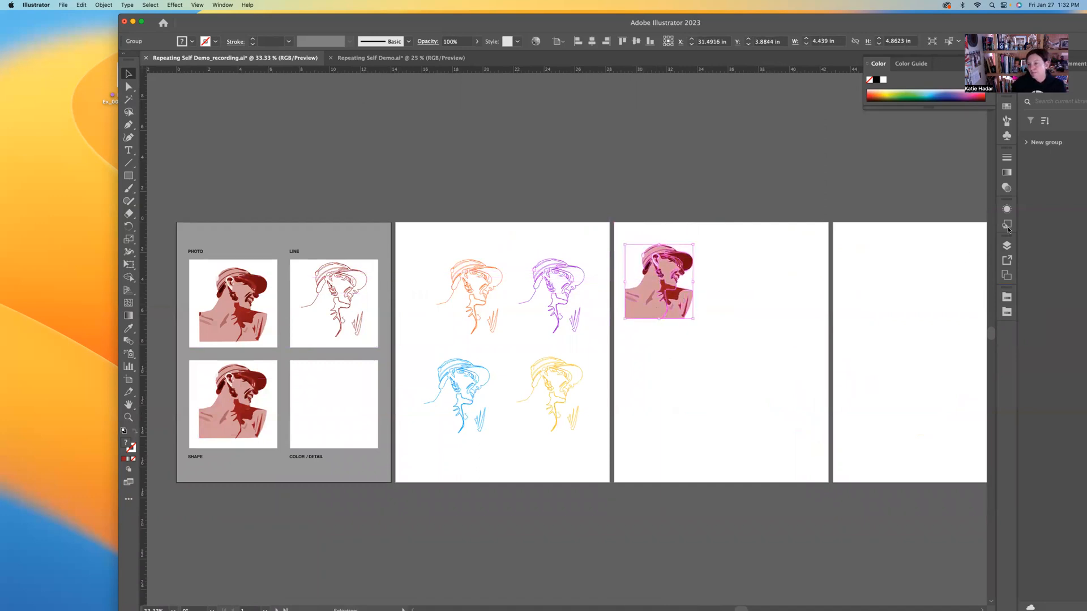
Fill the portrait copy on the third artboard with the yellow-orange swatch from the AdobeColor Project theme
click(1007, 109)
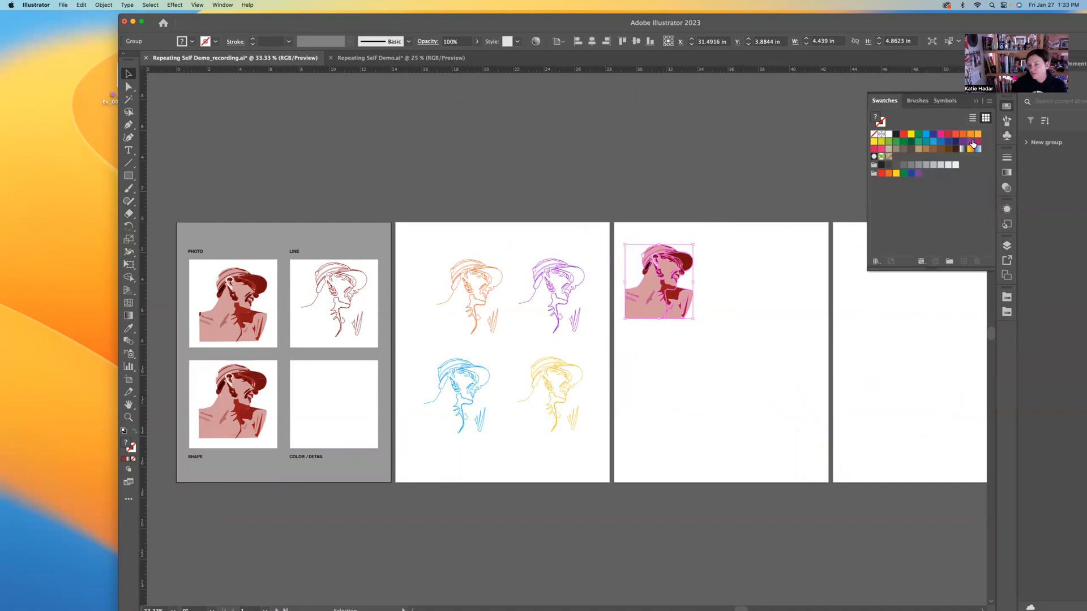
click(1006, 298)
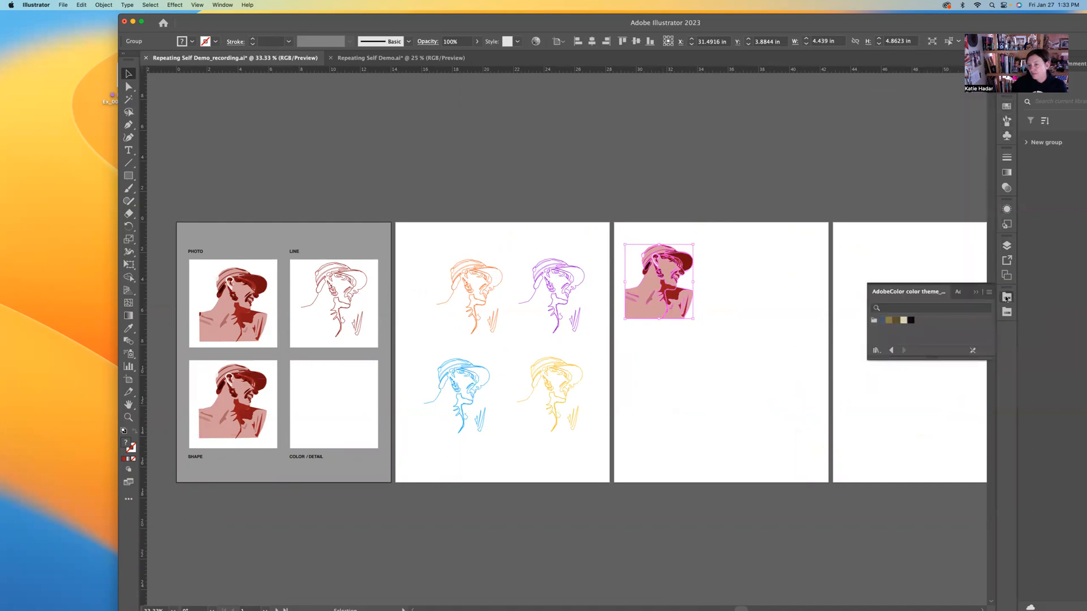
click(1008, 315)
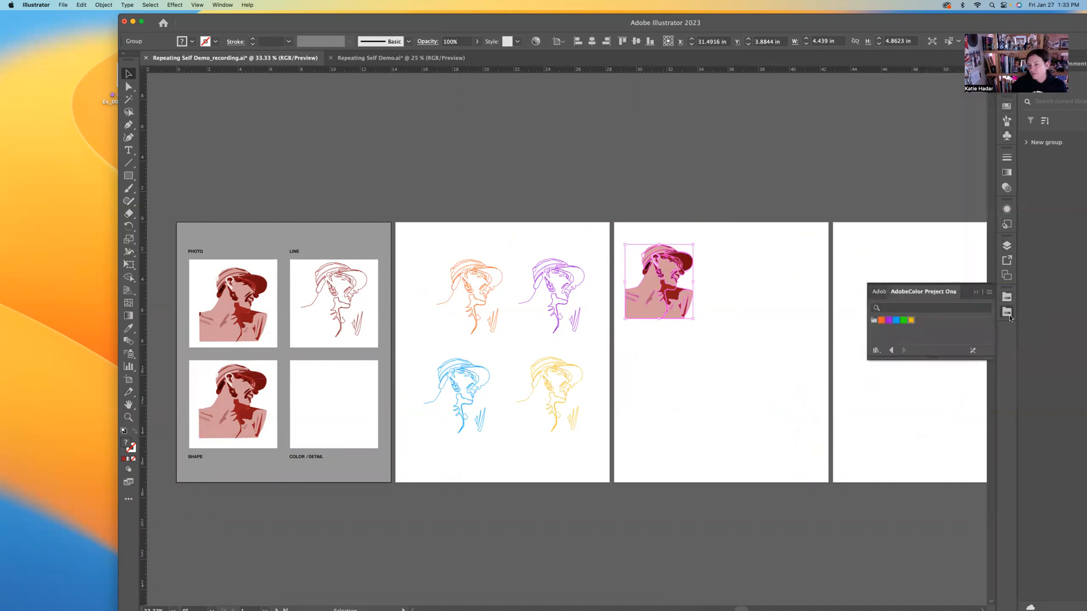
click(911, 320)
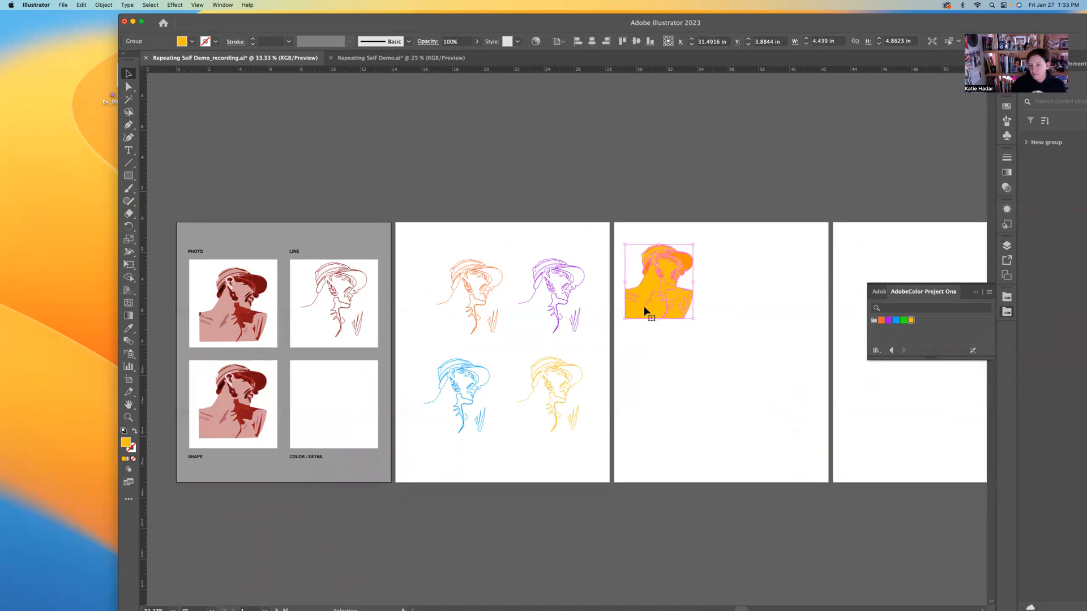
Duplicate the yellow-orange portrait beside itself with a green fill, and add another copy below with a blue fill
drag(644, 309, 752, 308)
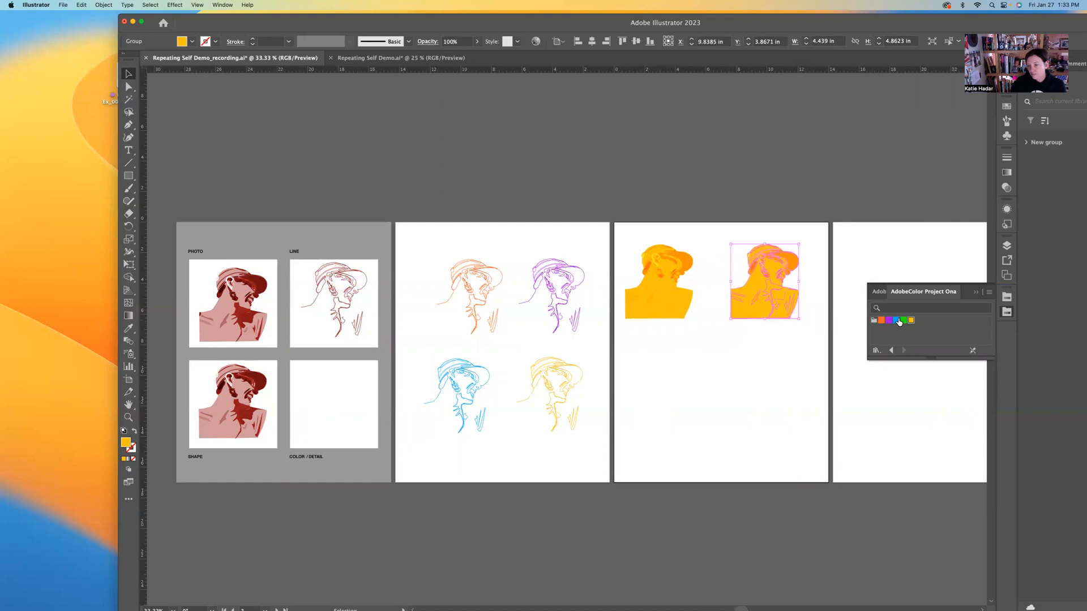
click(903, 321)
drag(757, 311, 641, 408)
click(896, 320)
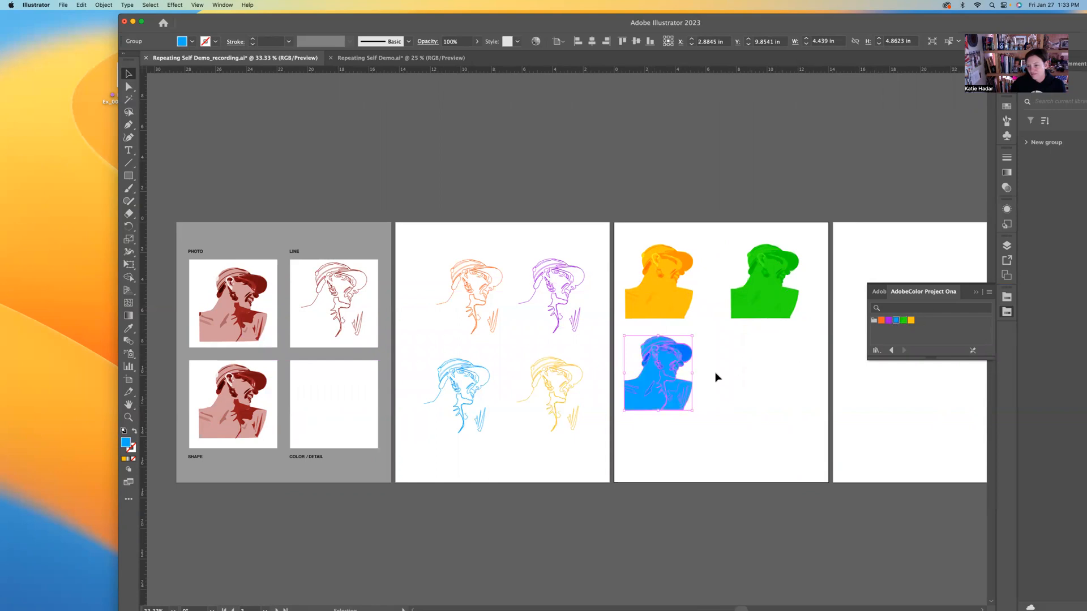
Duplicate the blue portrait beside itself and fill the copy with the orange theme swatch, completing the two-by-two arrangement
drag(652, 403, 751, 399)
click(881, 321)
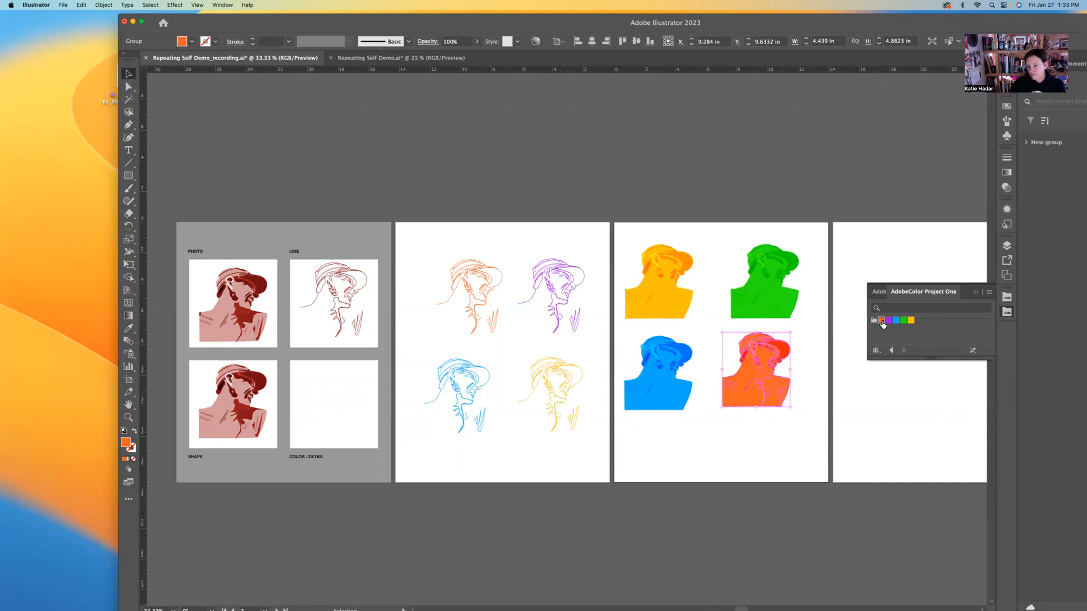
click(974, 293)
click(769, 118)
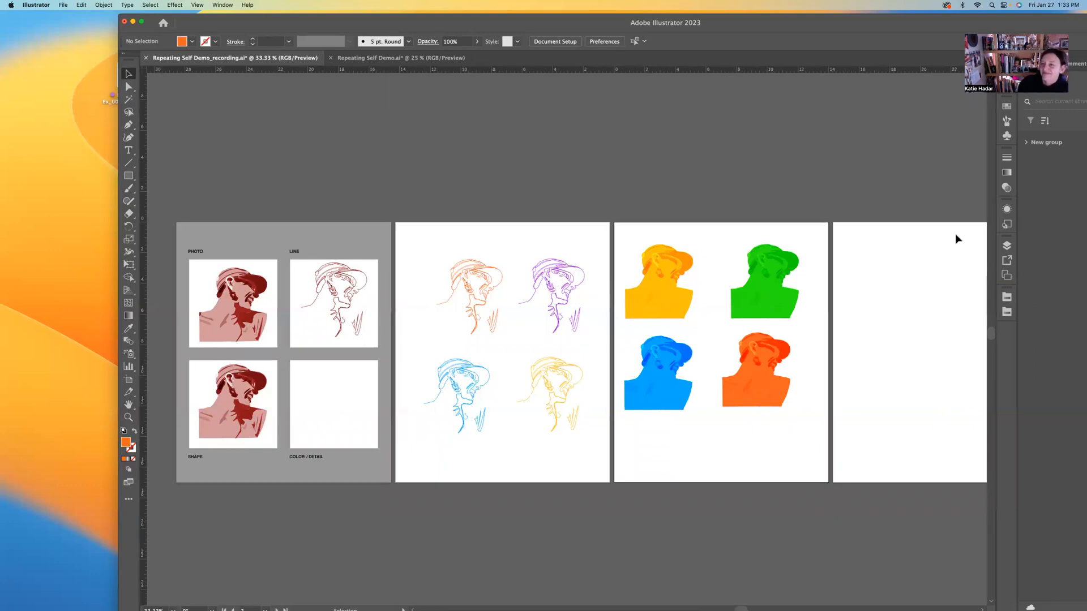
Lock the Shape layer, unlock the Draw Here layer and make Draw Here the active layer
click(1005, 246)
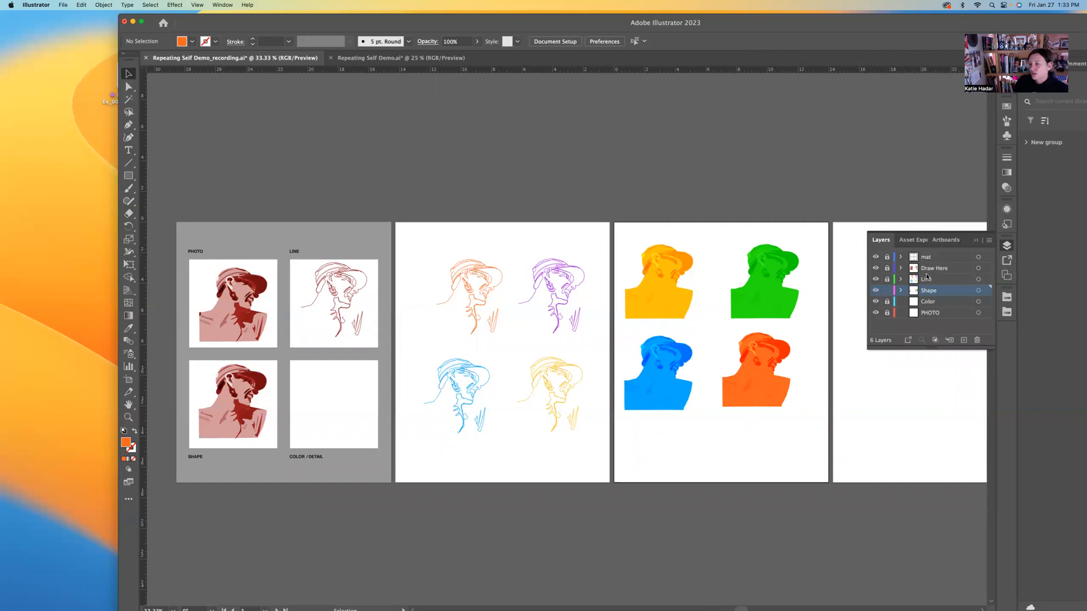
click(877, 291)
click(877, 291)
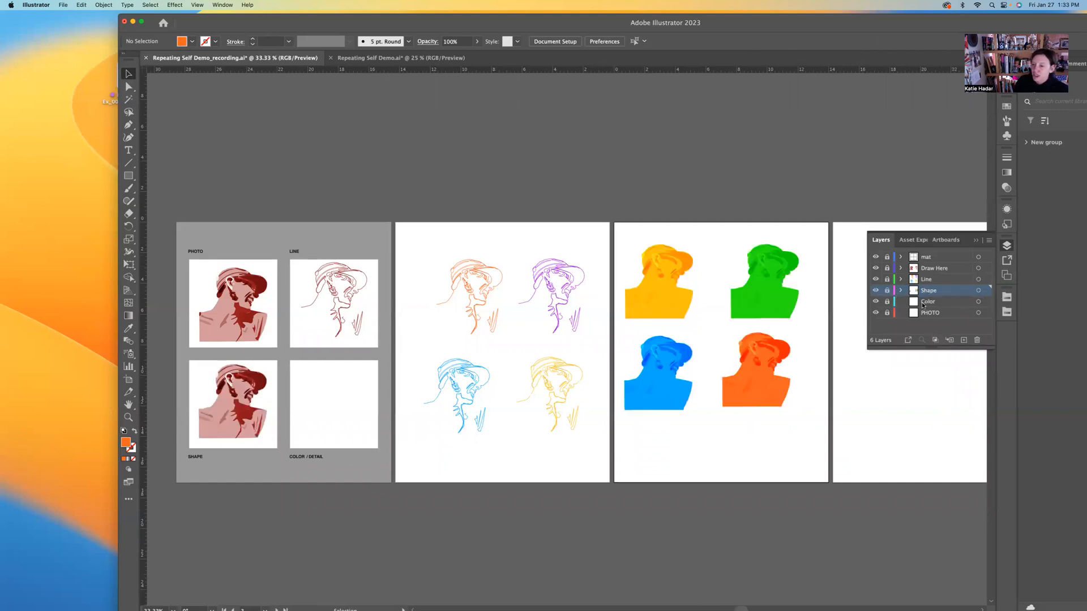
click(886, 269)
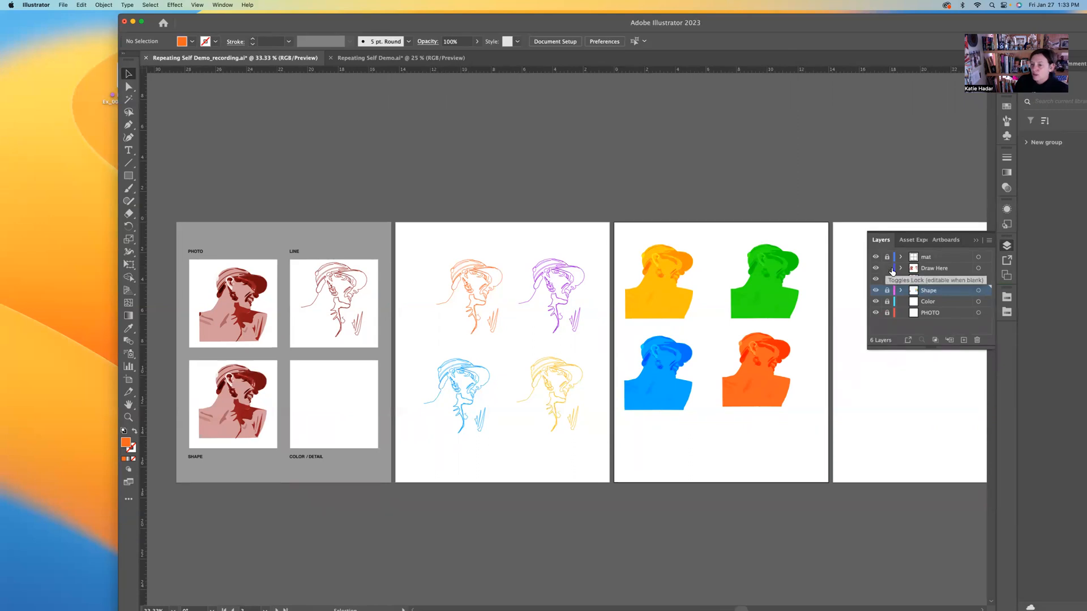
click(933, 269)
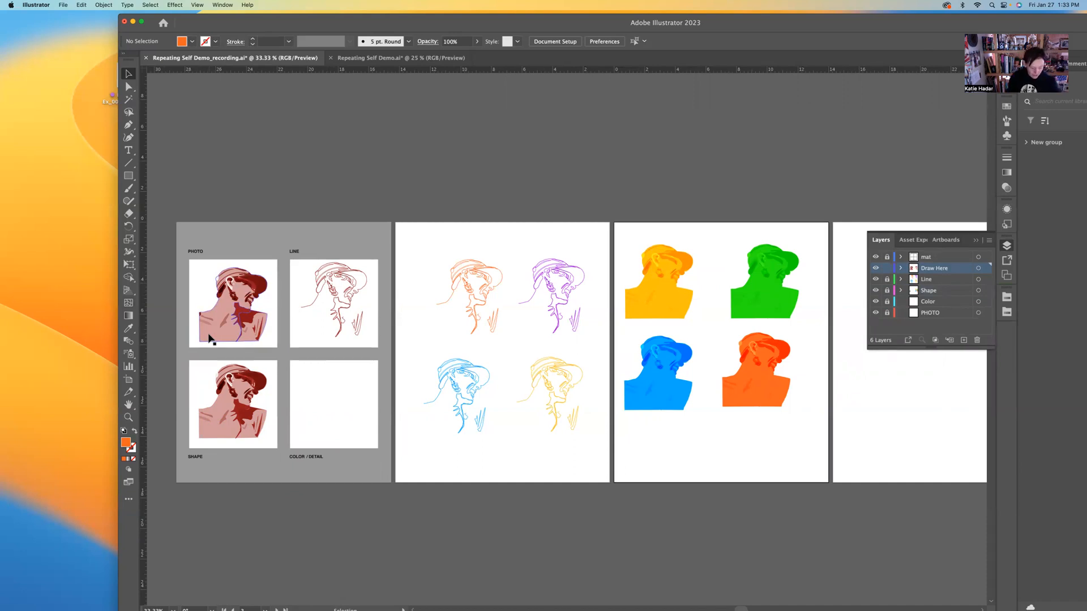
Duplicate the pale base silhouette from the PHOTO portrait into the COLOR / DETAIL box and adjust its position
drag(209, 338, 311, 433)
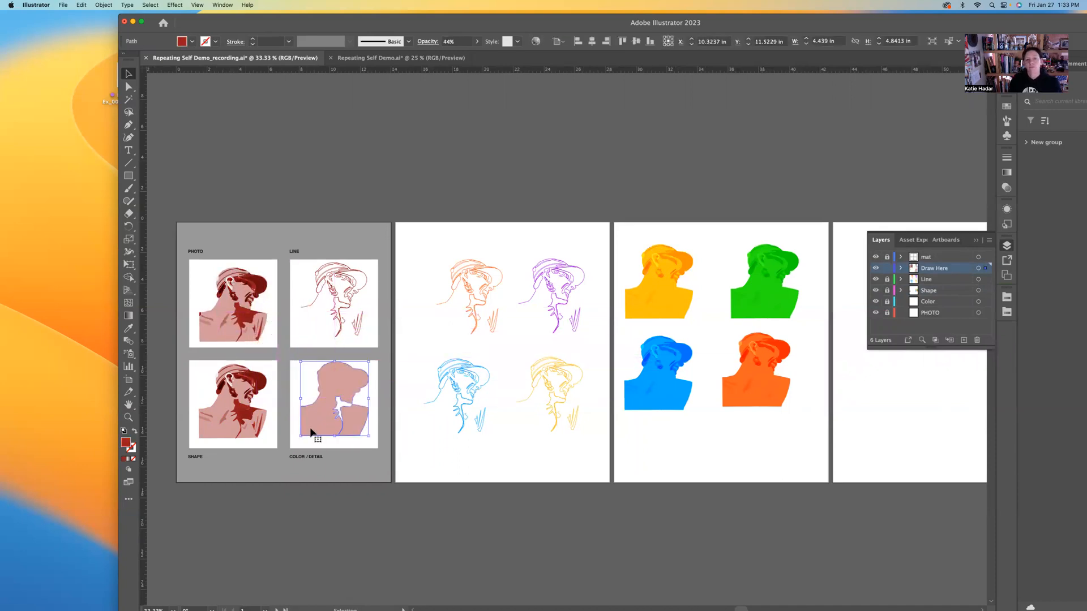
click(354, 469)
key(super+equal)
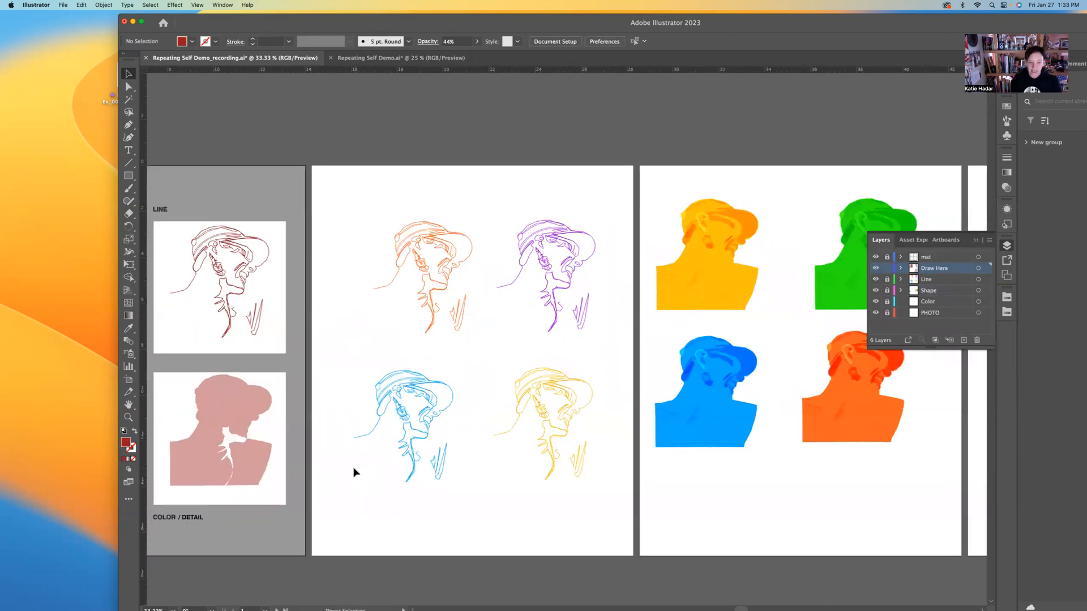
key(super+equal)
key(super+equal)
drag(245, 481, 759, 410)
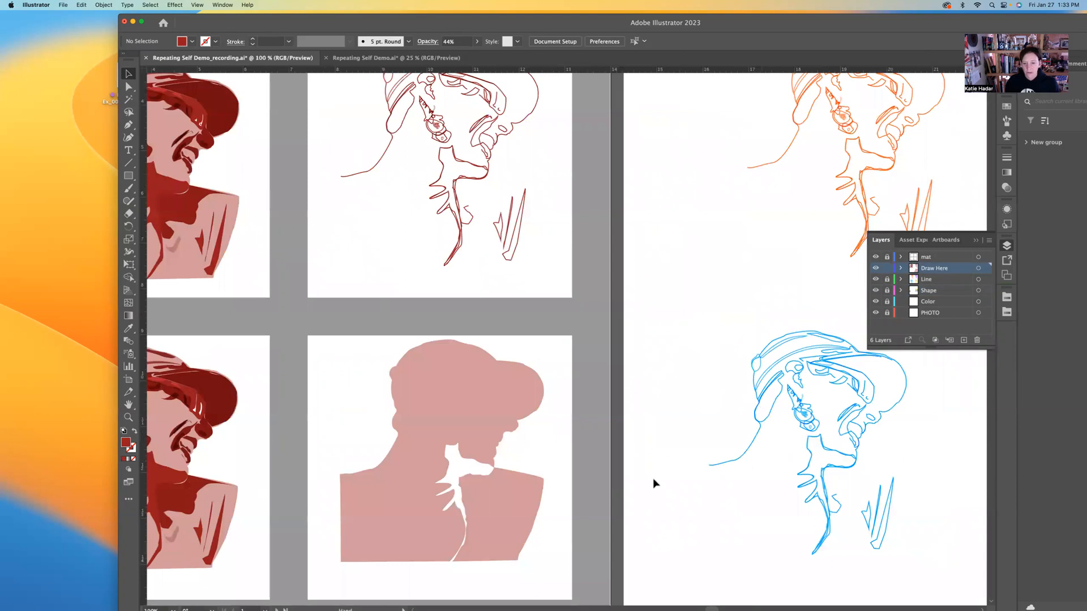
mouse_move(417, 517)
mouse_down()
mouse_move(740, 478)
mouse_move(784, 508)
mouse_move(468, 475)
mouse_move(412, 519)
mouse_up()
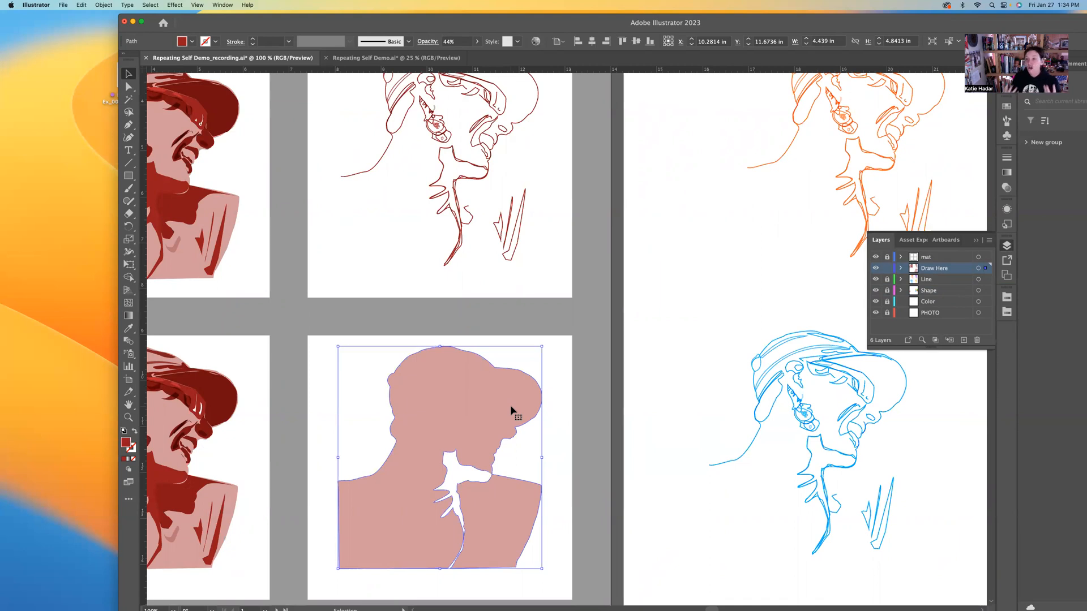
scroll(548, 408, down, 5)
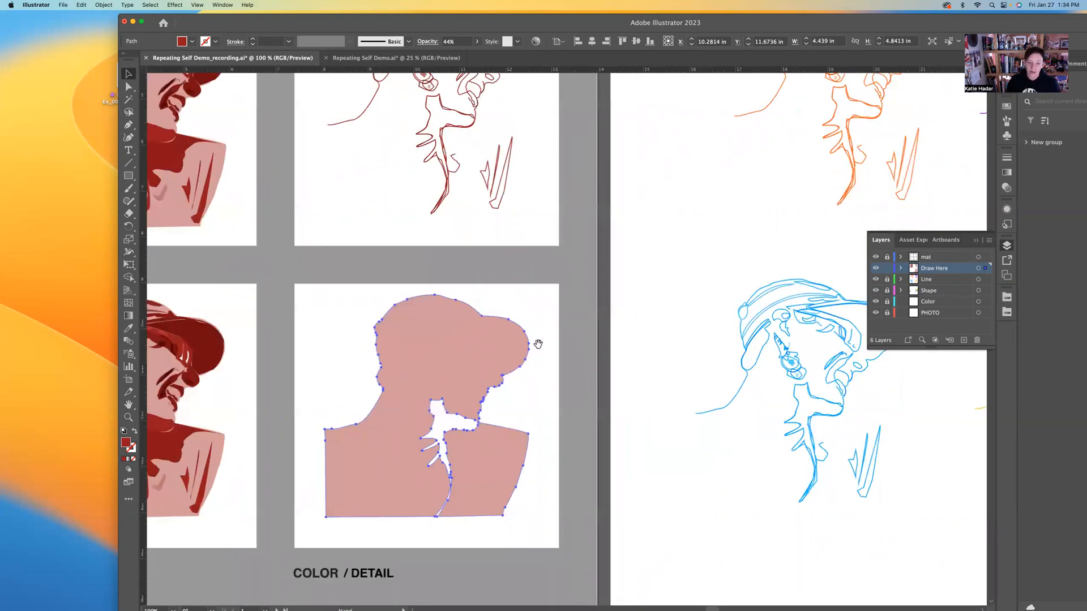
drag(392, 397, 390, 406)
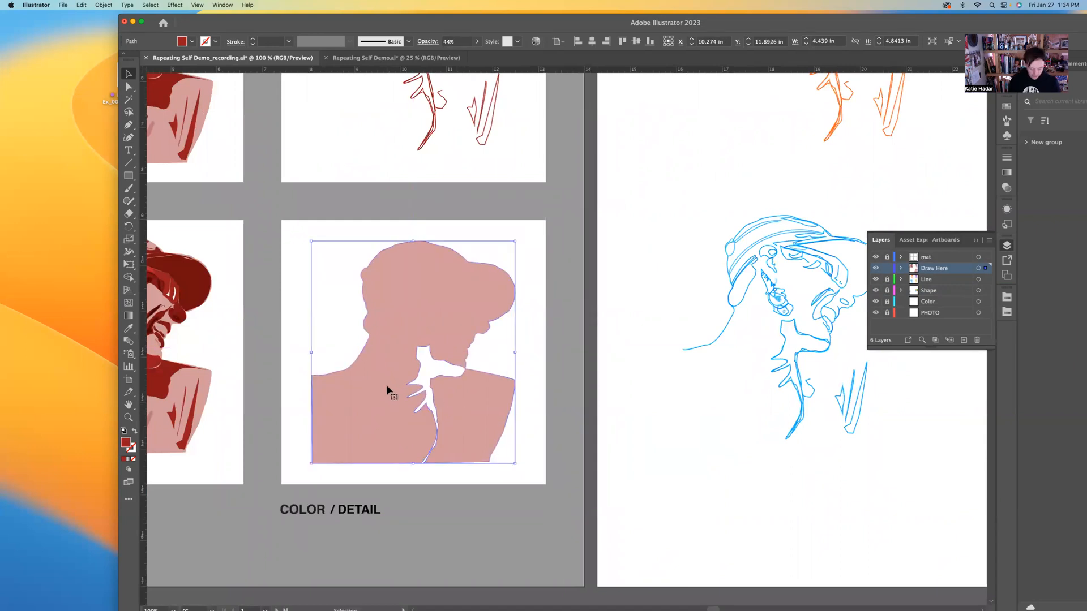
Move the pale silhouette from the Draw Here layer to the unlocked Color layer and place it inside the COLOR / DETAIL box
key(Delete)
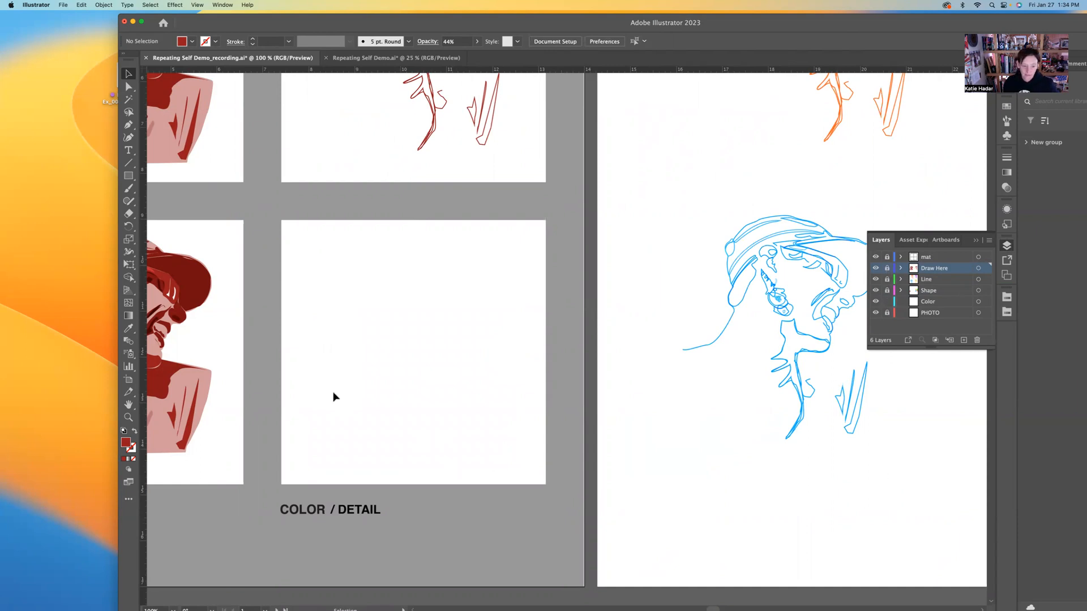
key(super+v)
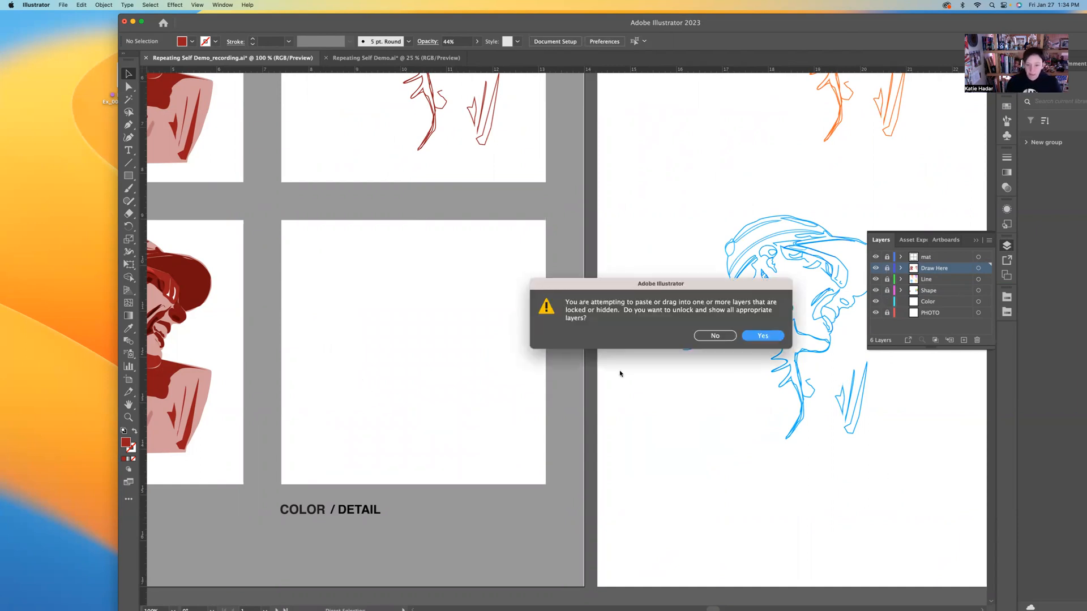
key(Return)
click(936, 303)
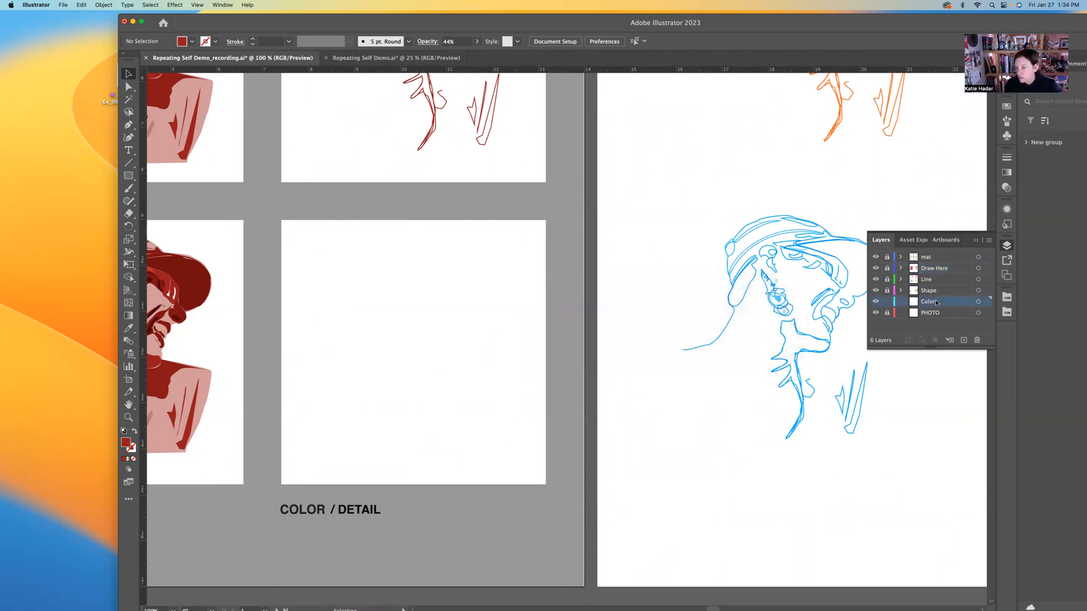
key(super+v)
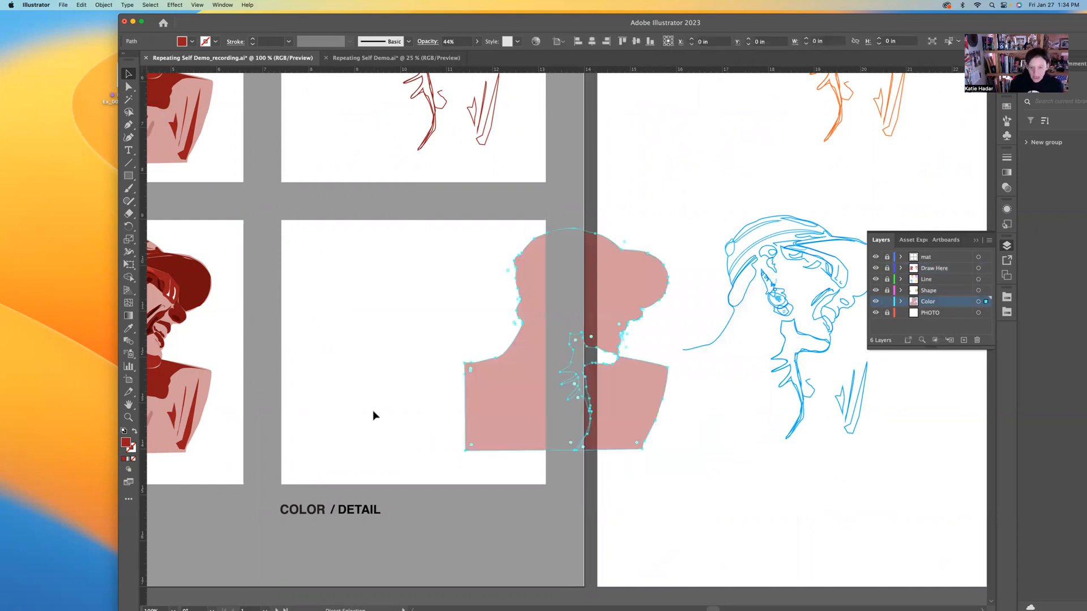
drag(504, 404, 347, 413)
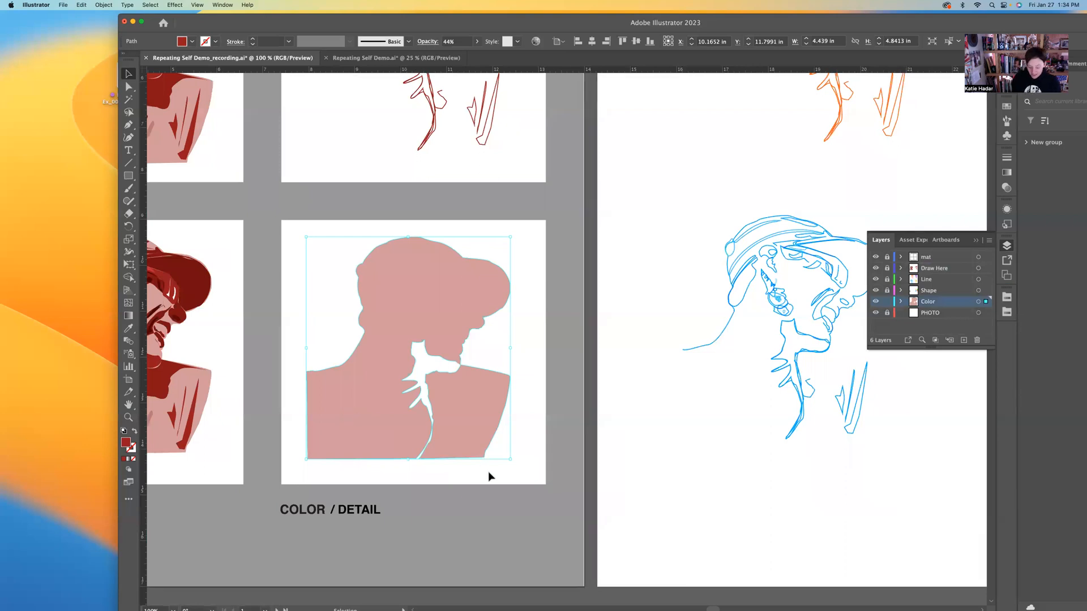
Paste a copy of the pale silhouette onto the upper part of the blank fourth artboard and duplicate it once beside itself
key(super+minus)
key(super+minus)
key(super+minus)
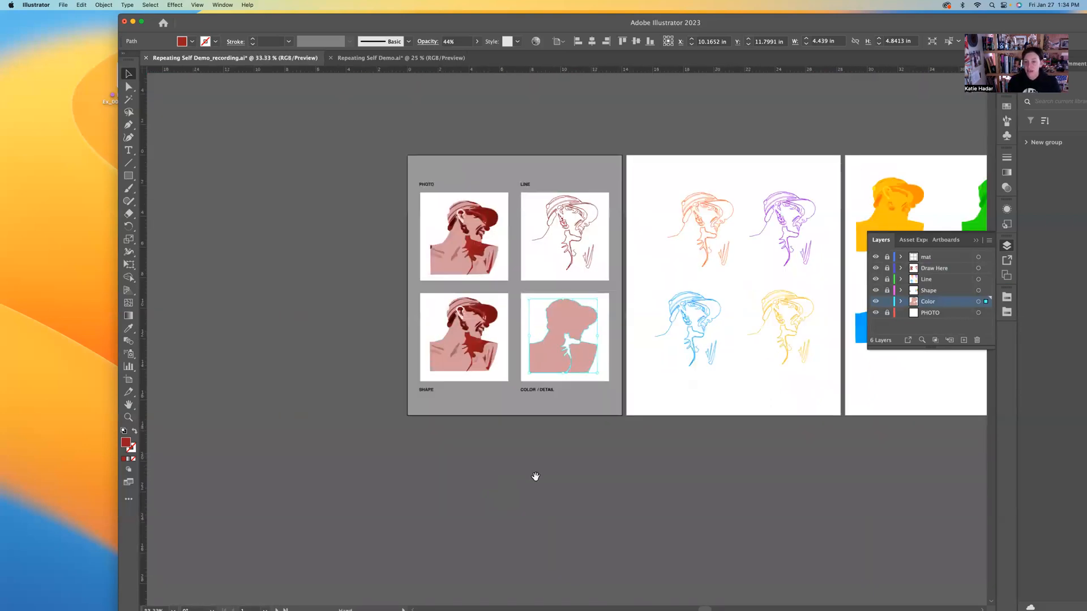
drag(723, 495, 394, 511)
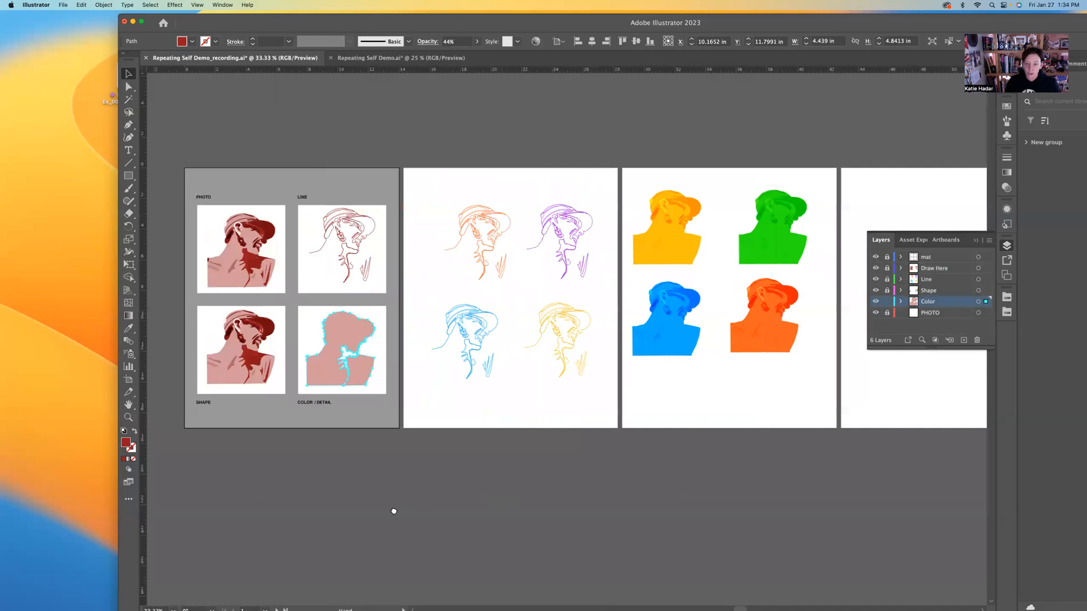
scroll(405, 560, right, 3)
scroll(426, 578, up, 2)
scroll(427, 582, up, 1)
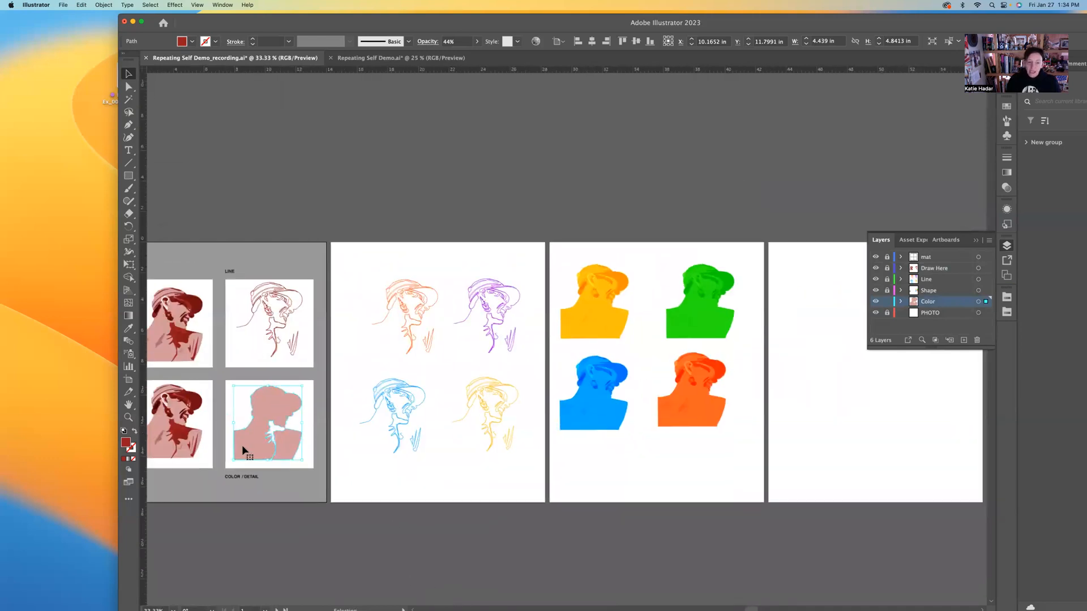
click(845, 472)
key(ctrl+v)
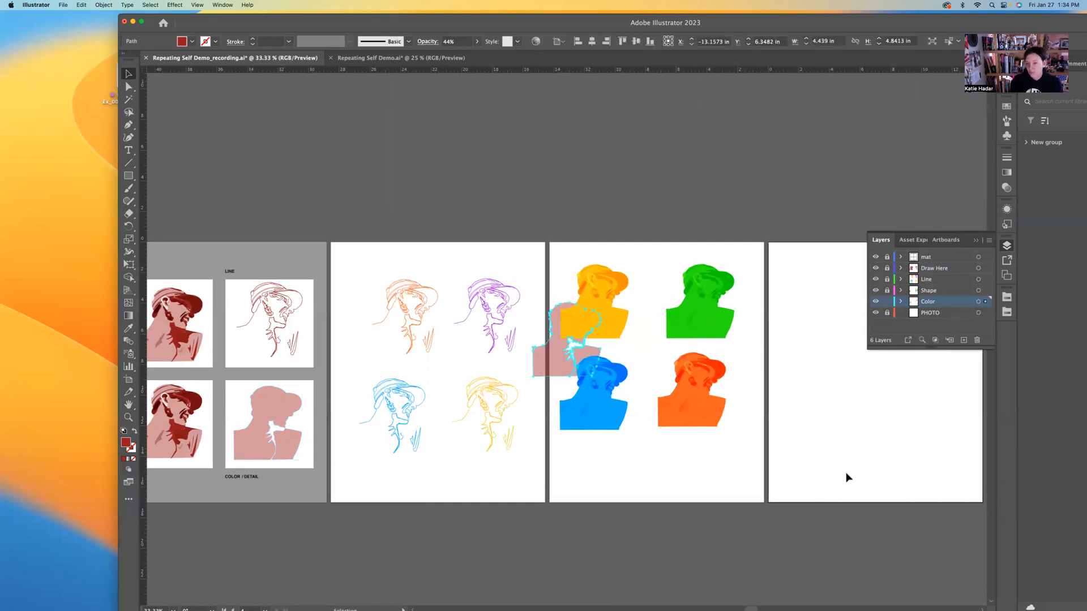
drag(551, 352, 802, 312)
drag(781, 456, 503, 463)
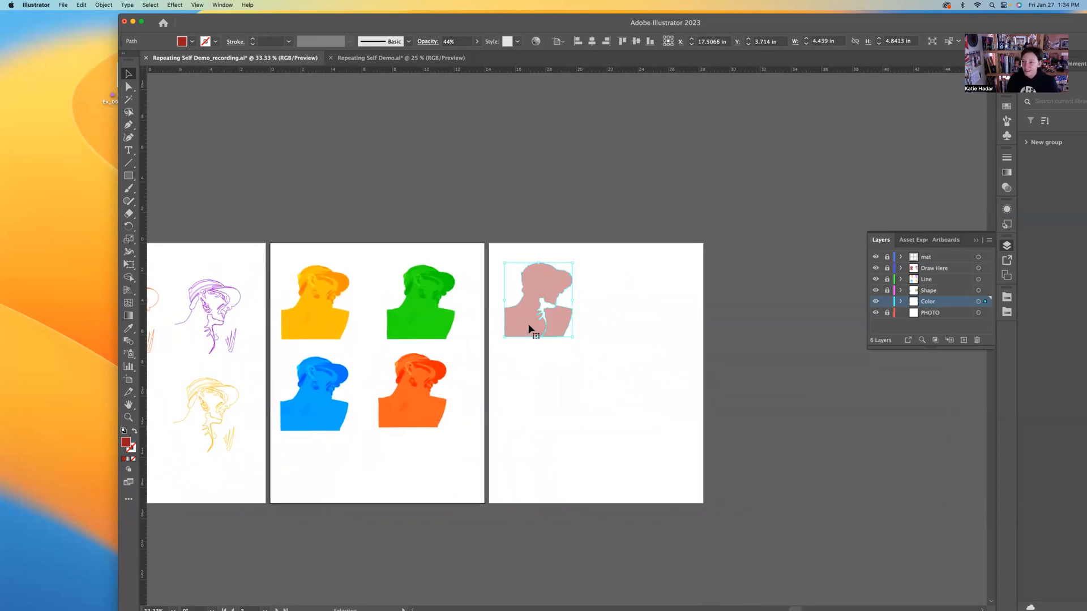
drag(530, 327, 606, 329)
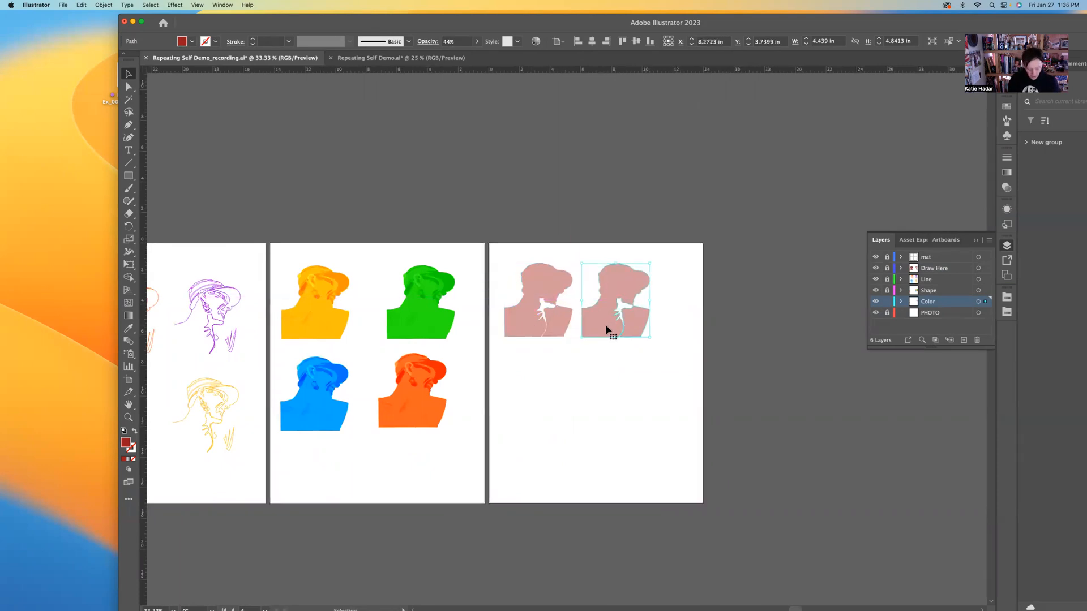
key(super+d)
key(super+d)
key(super+d)
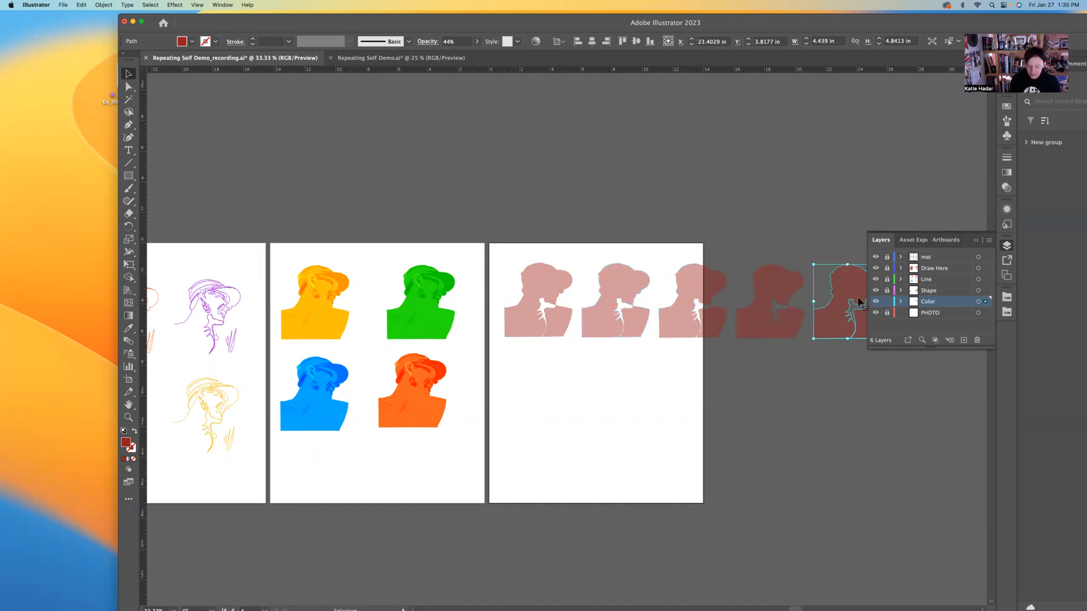
key(Delete)
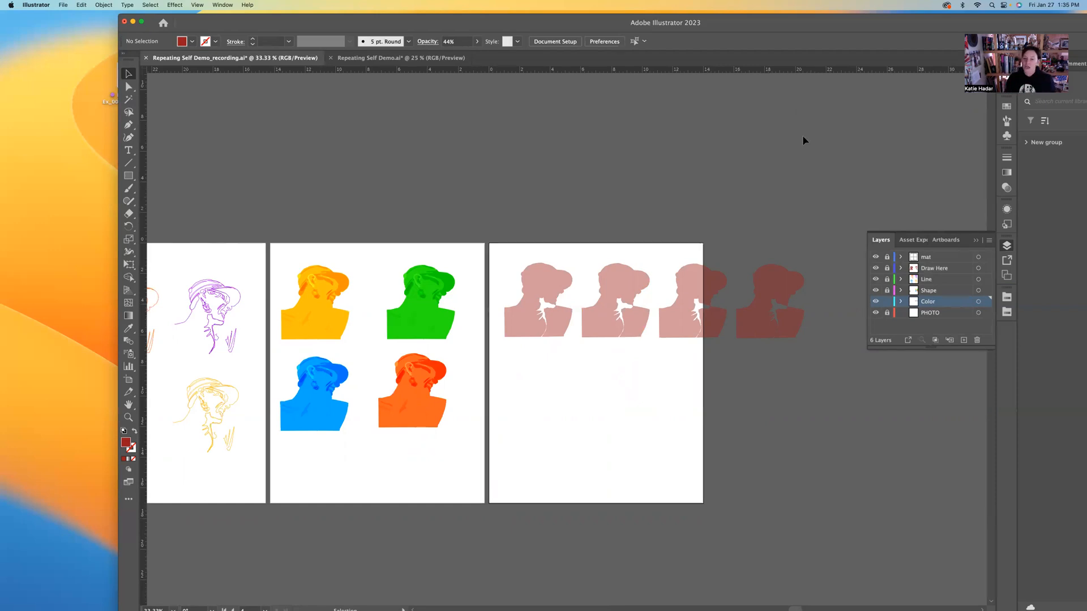
drag(599, 239, 771, 332)
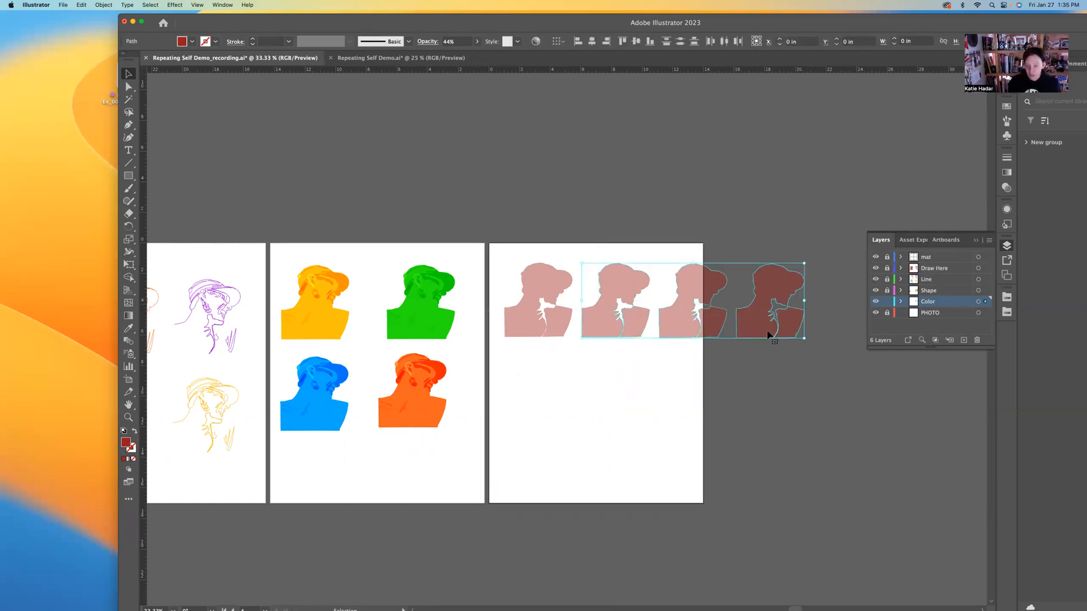
key(Delete)
Duplicate the remaining silhouette on the fourth artboard beside itself and repeat the duplication to make a row of four silhouettes
click(525, 323)
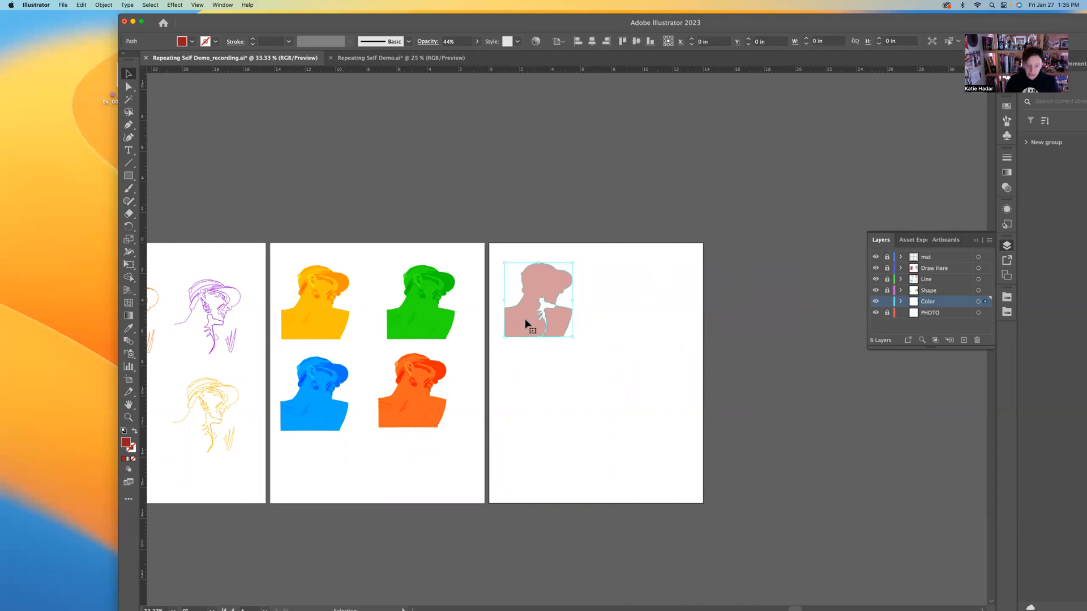
drag(525, 322, 602, 325)
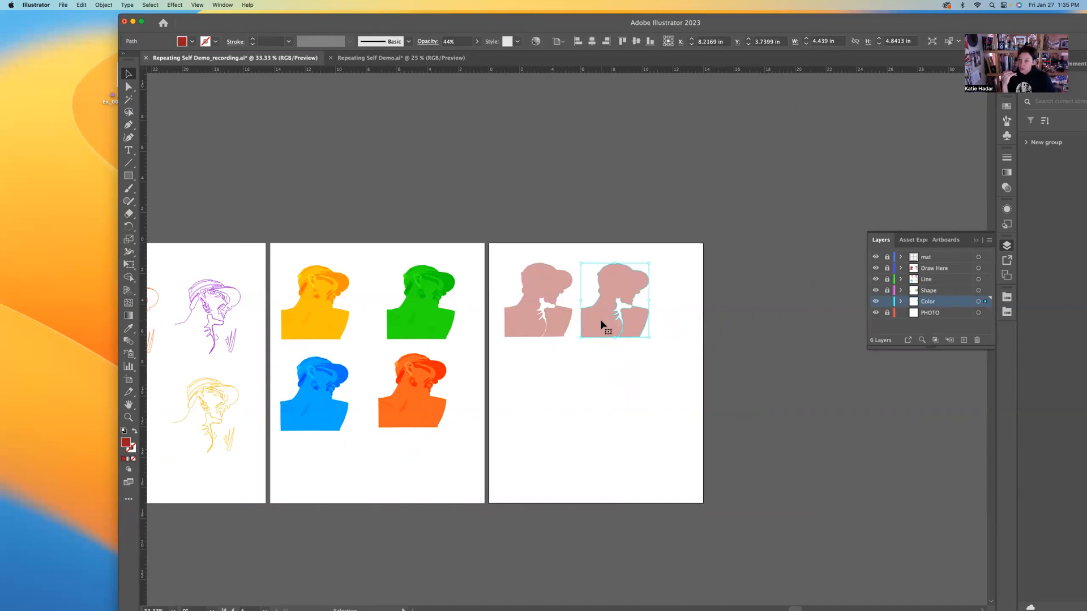
key(super+d)
key(super+d)
key(super+d)
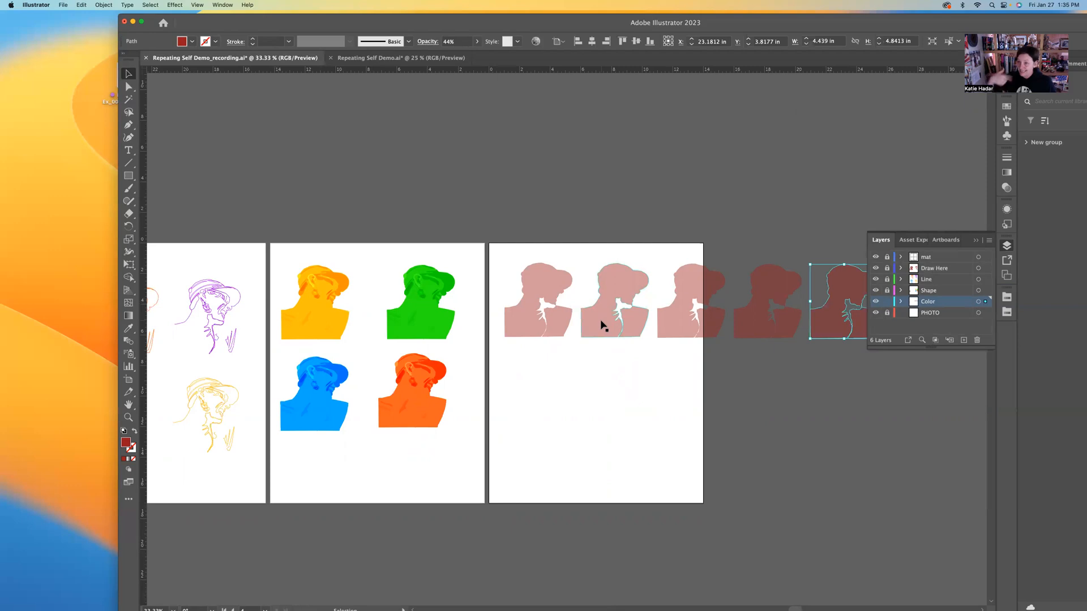
key(Delete)
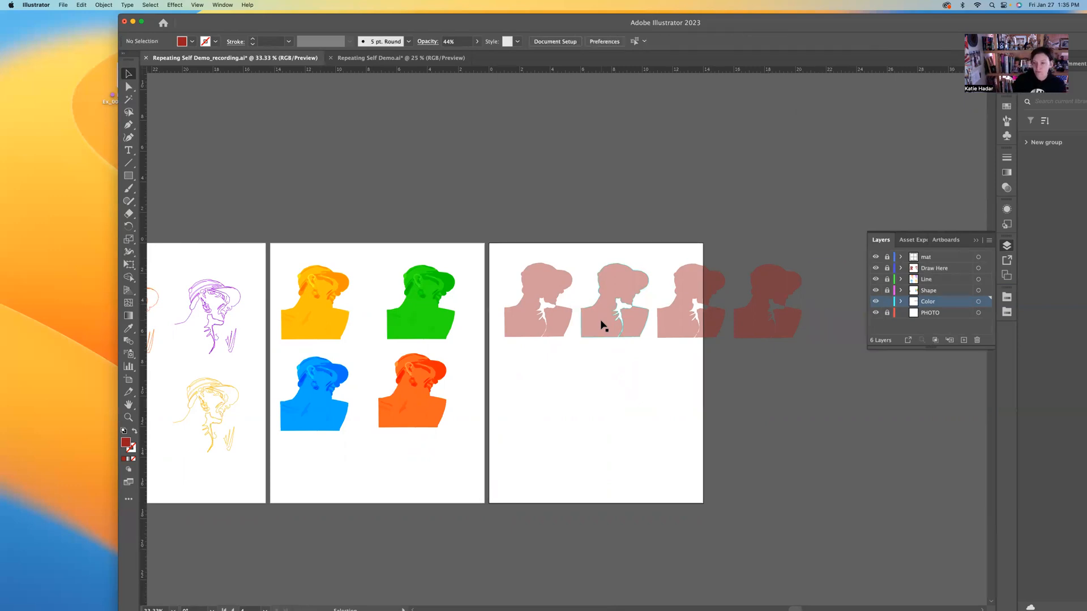
Move the last two silhouettes of the row beneath the first two, forming a second row on the fourth artboard
click(777, 331)
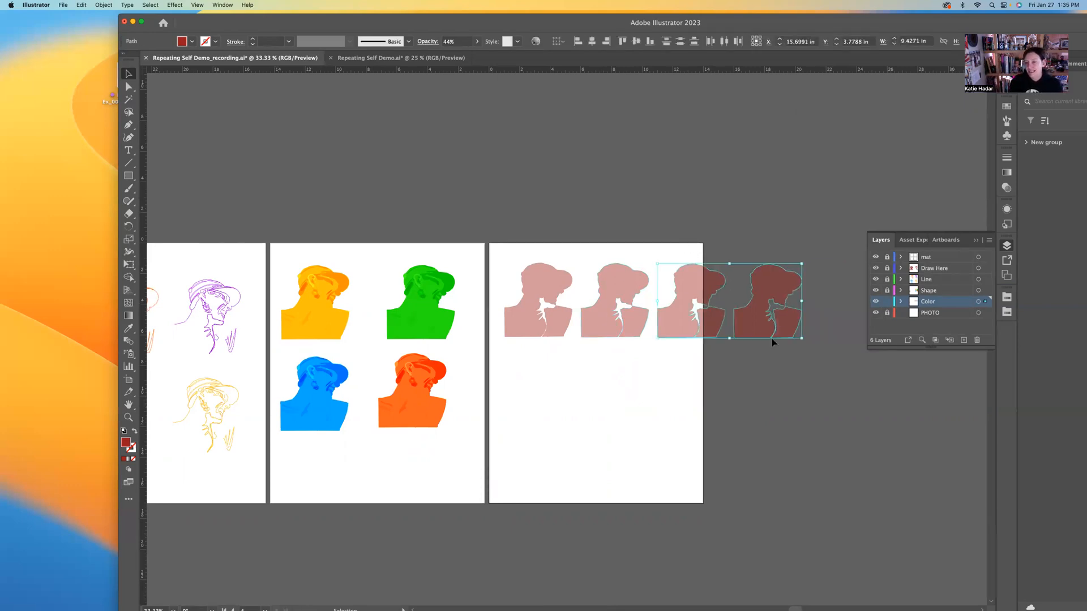
drag(758, 319, 611, 423)
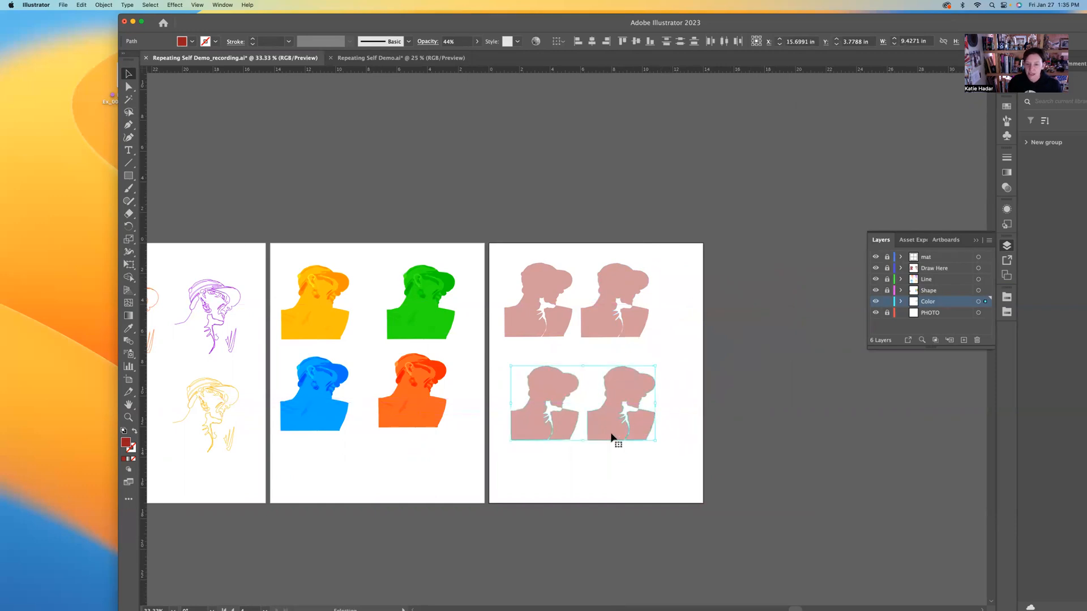
click(607, 468)
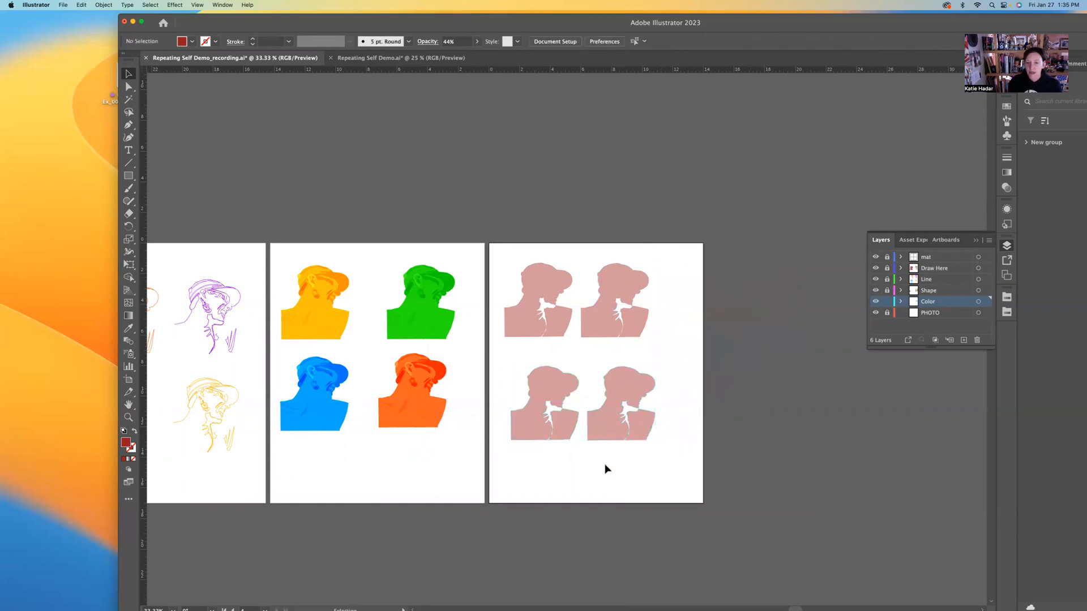
Align the two silhouettes in the right-hand column of the fourth artboard to their horizontal centers
click(626, 403)
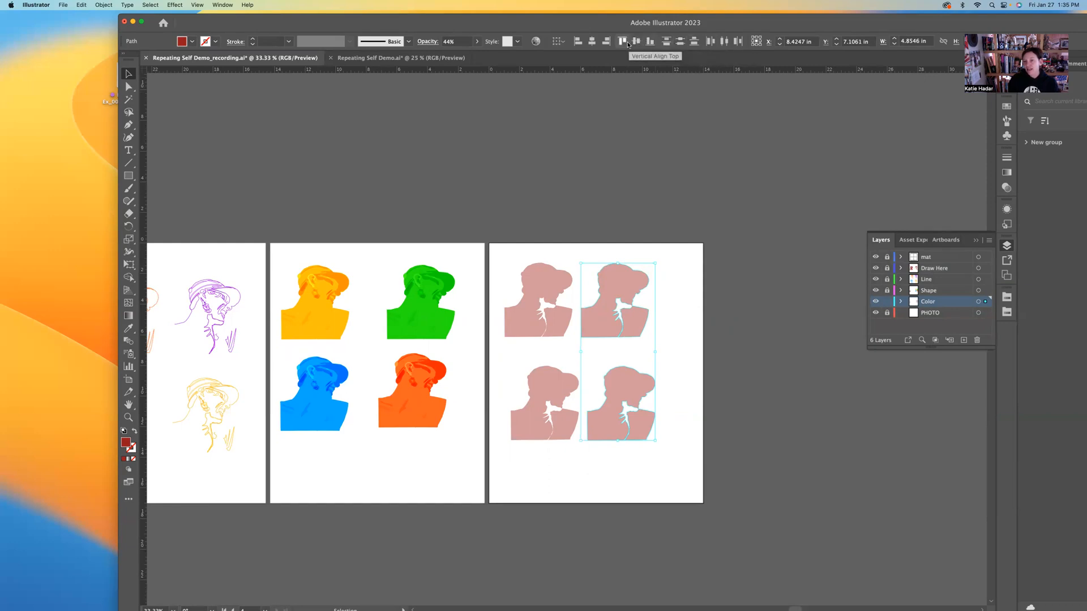
click(595, 43)
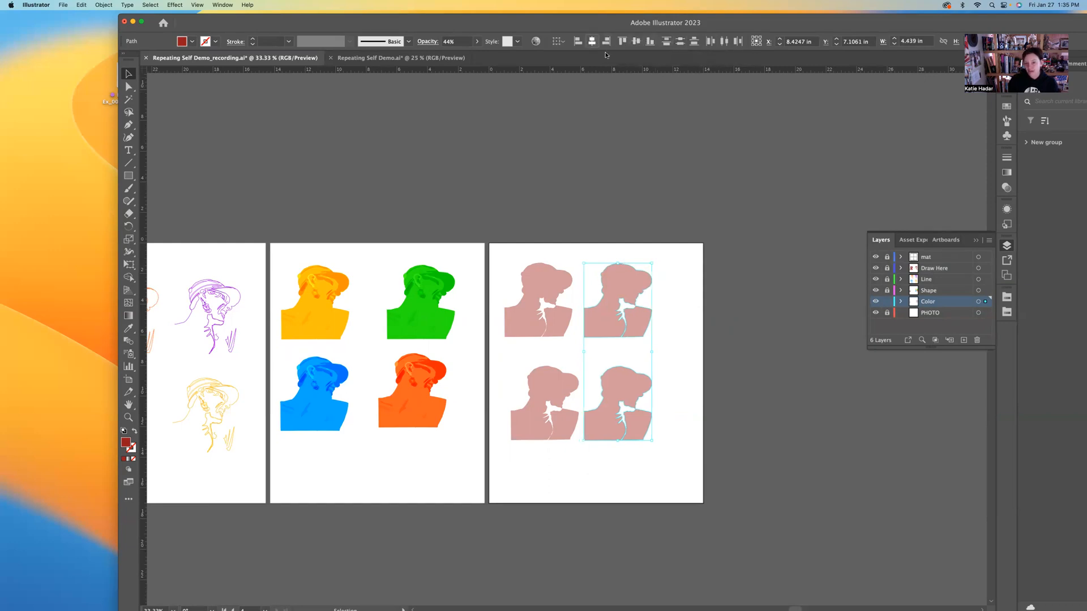
click(701, 143)
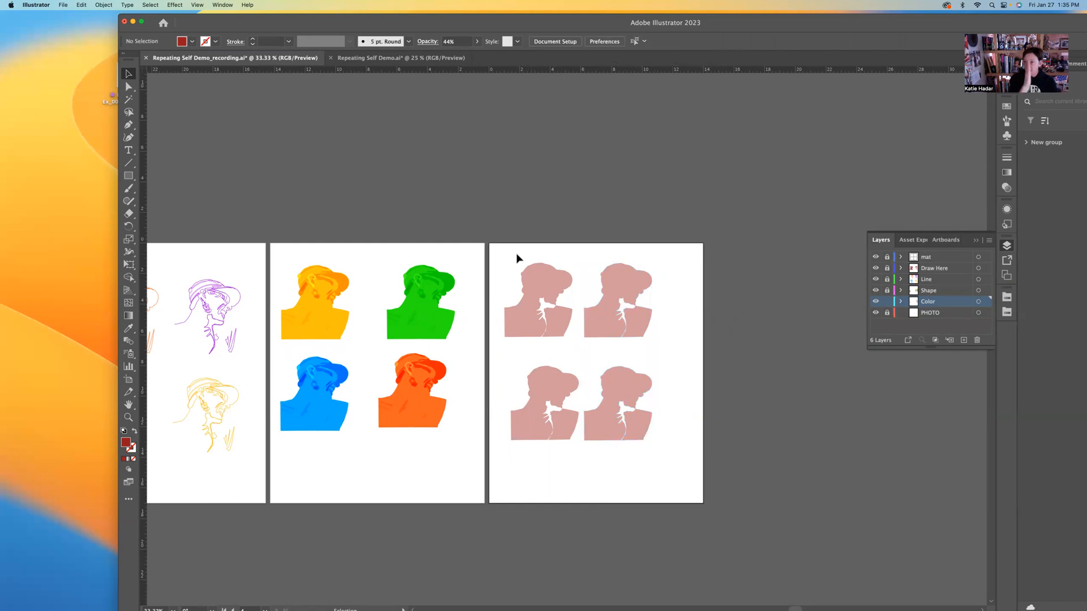
Align the silhouettes to their vertical centers within the upper row and within the lower row
drag(516, 262, 657, 320)
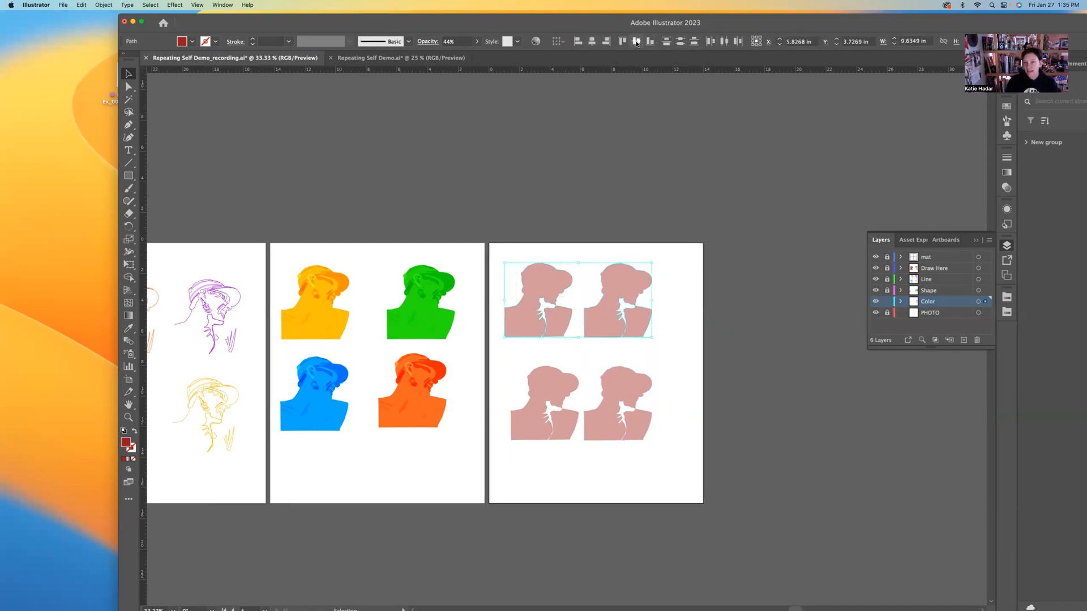
click(677, 179)
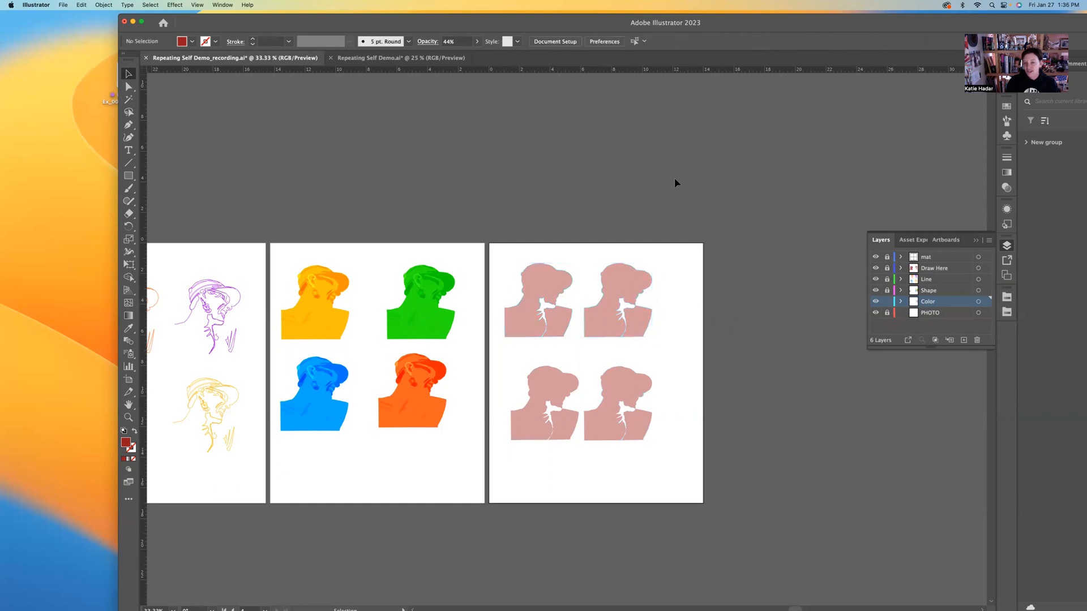
drag(500, 392, 631, 444)
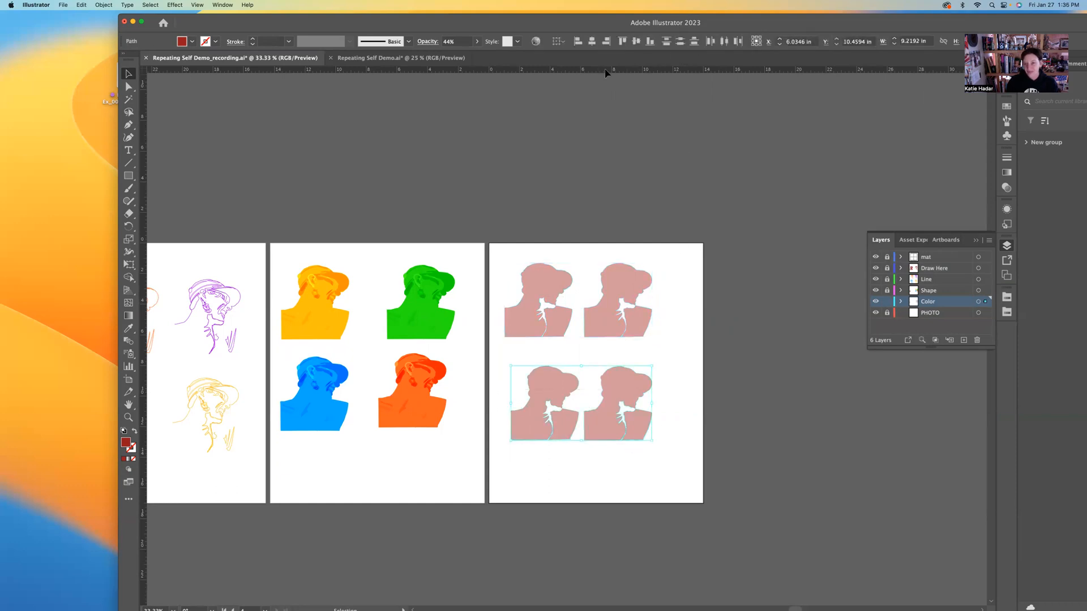
click(720, 212)
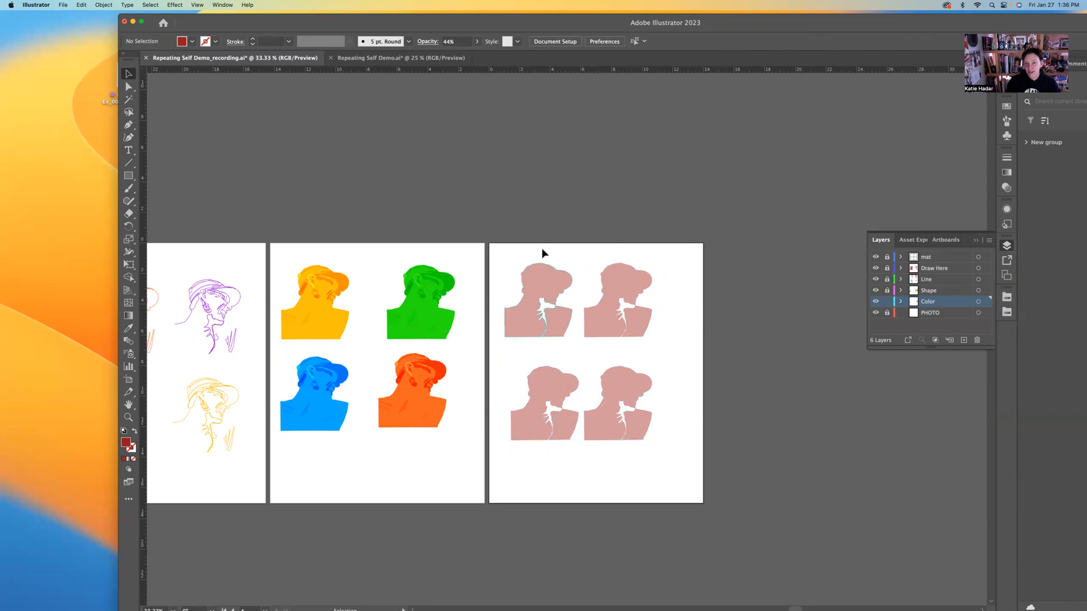
Align the two silhouettes in the left-hand column of the fourth artboard to their horizontal centers
drag(524, 255, 556, 445)
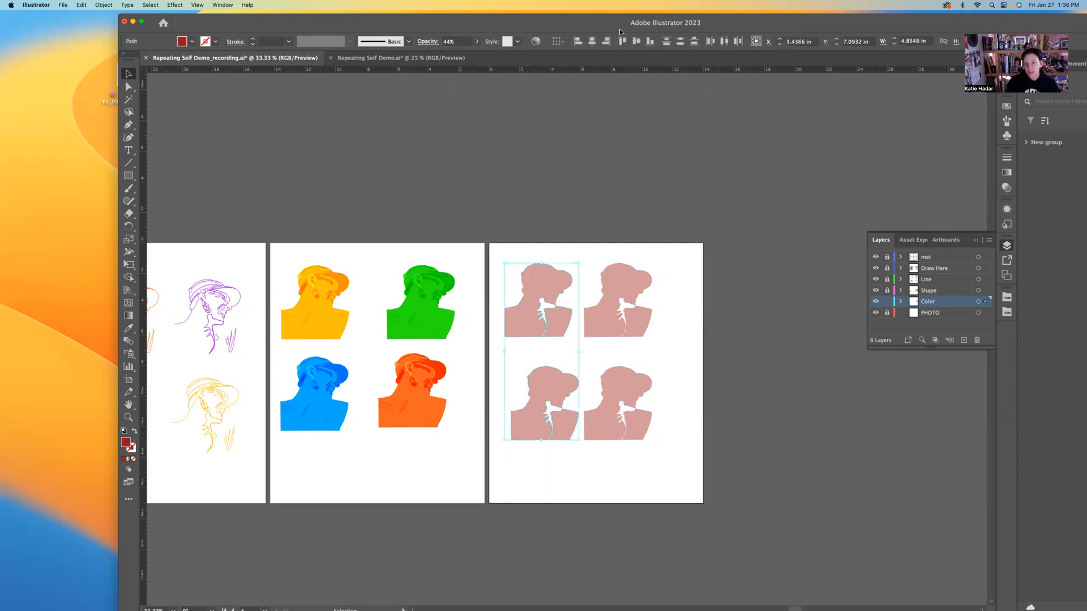
click(591, 41)
click(753, 238)
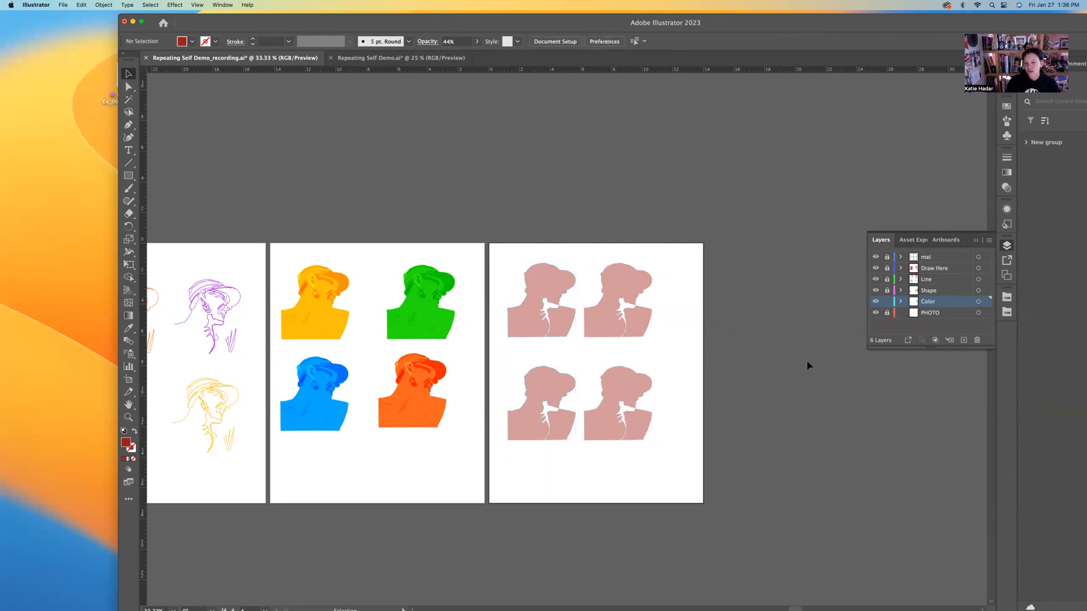
Recolor the upper-right silhouette orange, the lower-right one purple and the lower-left one blue with the AdobeColor project swatches
click(614, 331)
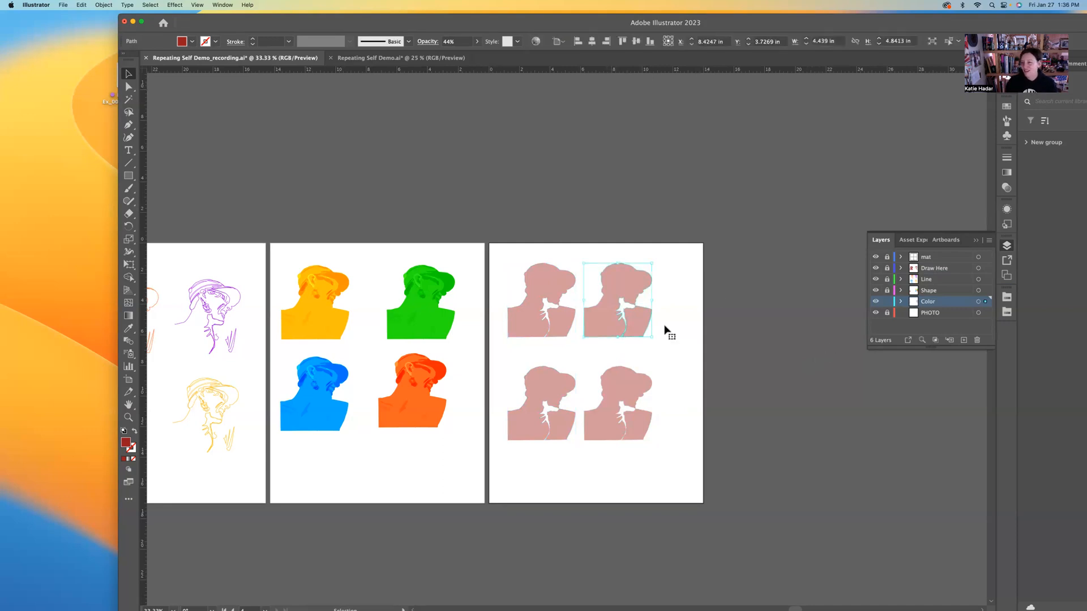
click(1007, 120)
click(1006, 312)
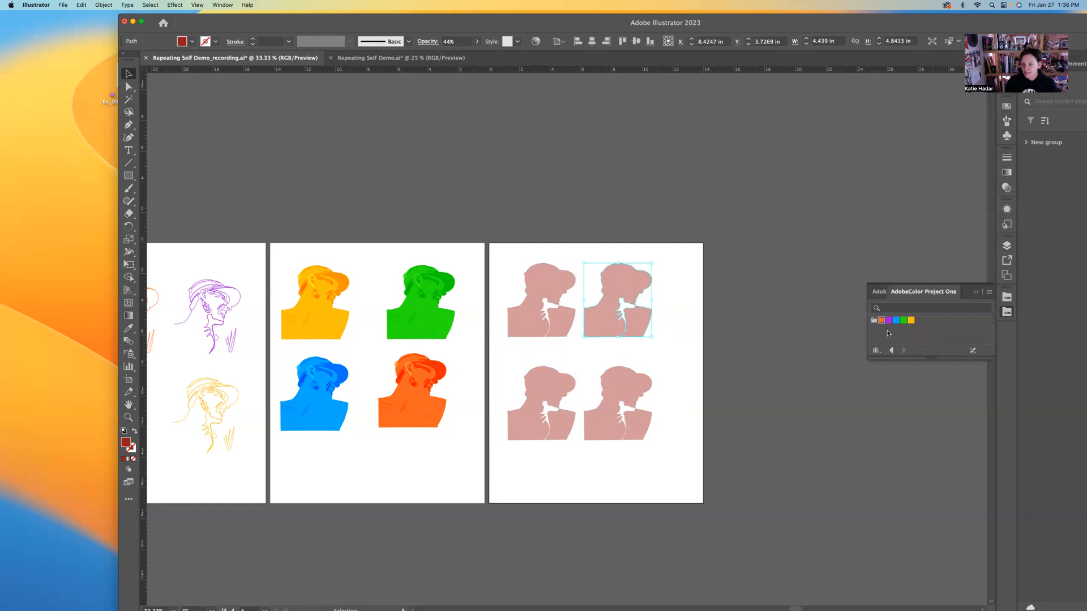
click(881, 320)
click(609, 436)
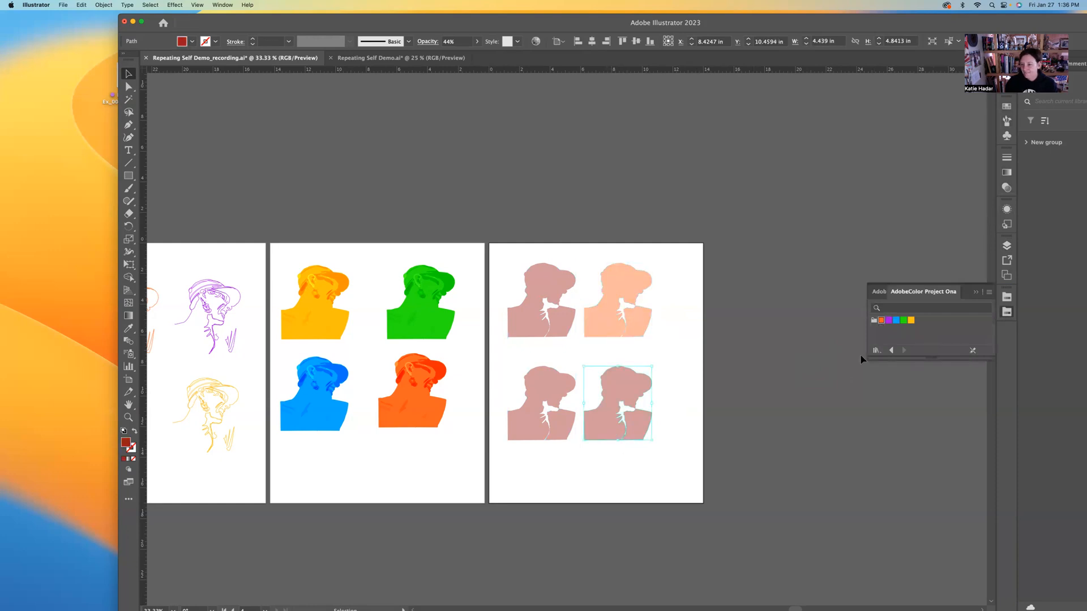
click(889, 320)
click(544, 439)
click(895, 321)
click(788, 351)
click(976, 292)
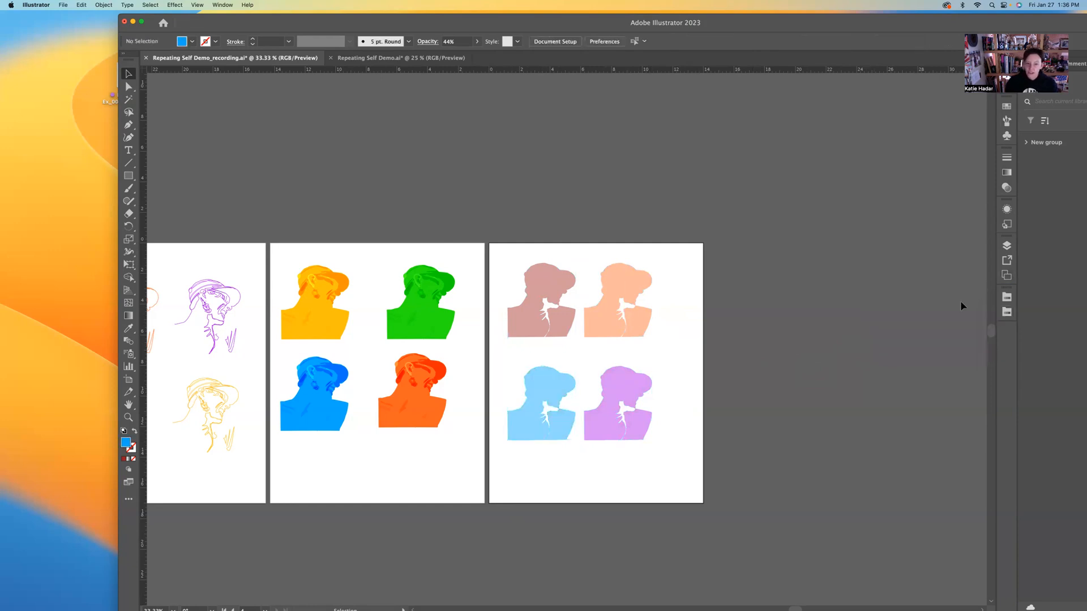
Try to select all the portrait copies on the second, third and fourth artboards for asset export
key(super+minus)
key(super+minus)
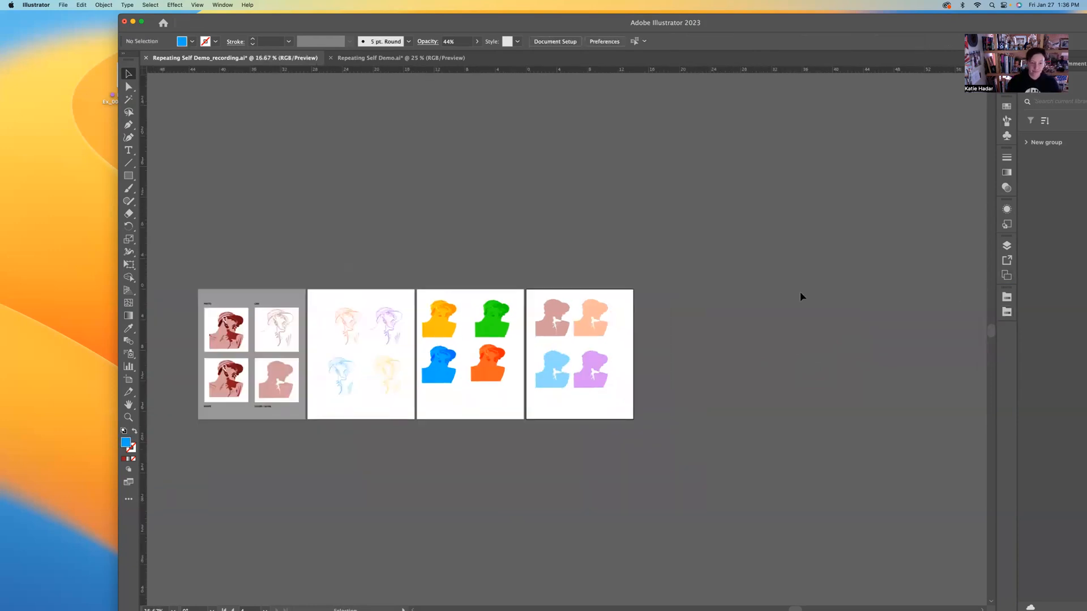
drag(401, 226, 476, 236)
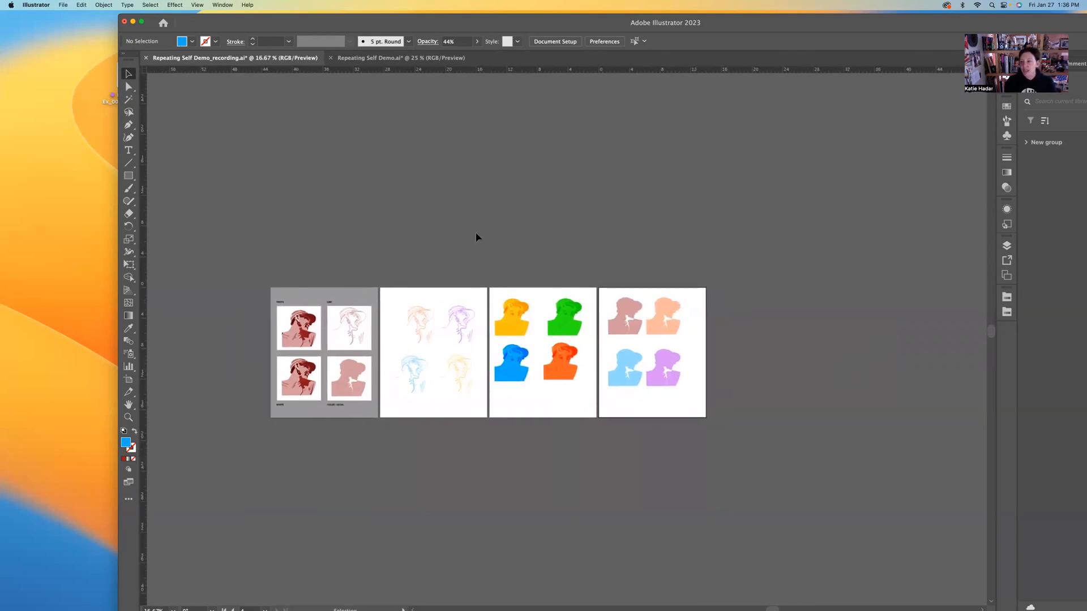
click(1005, 262)
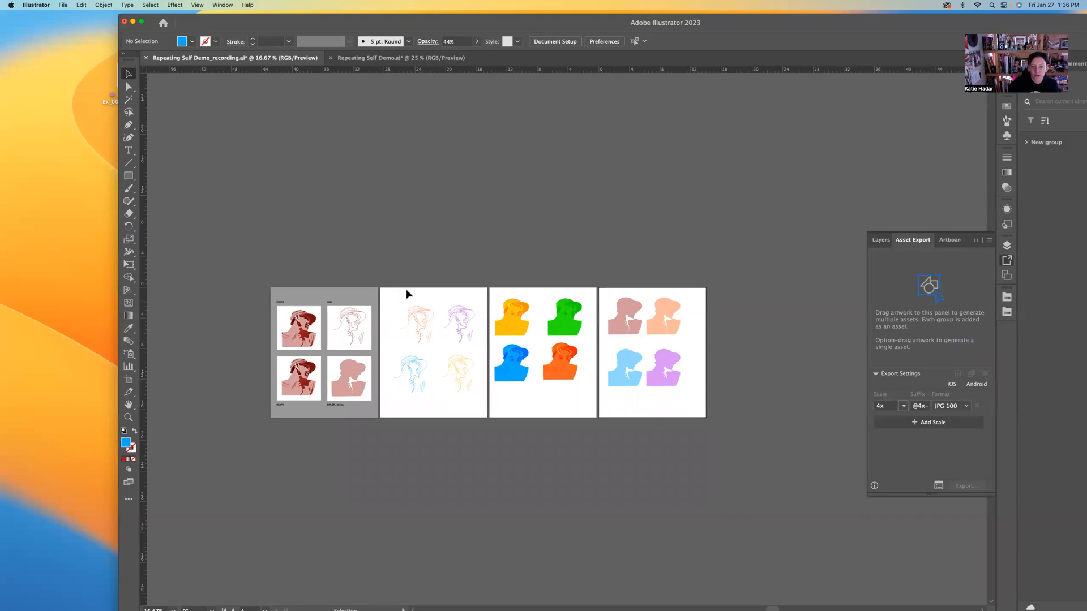
drag(402, 292, 668, 379)
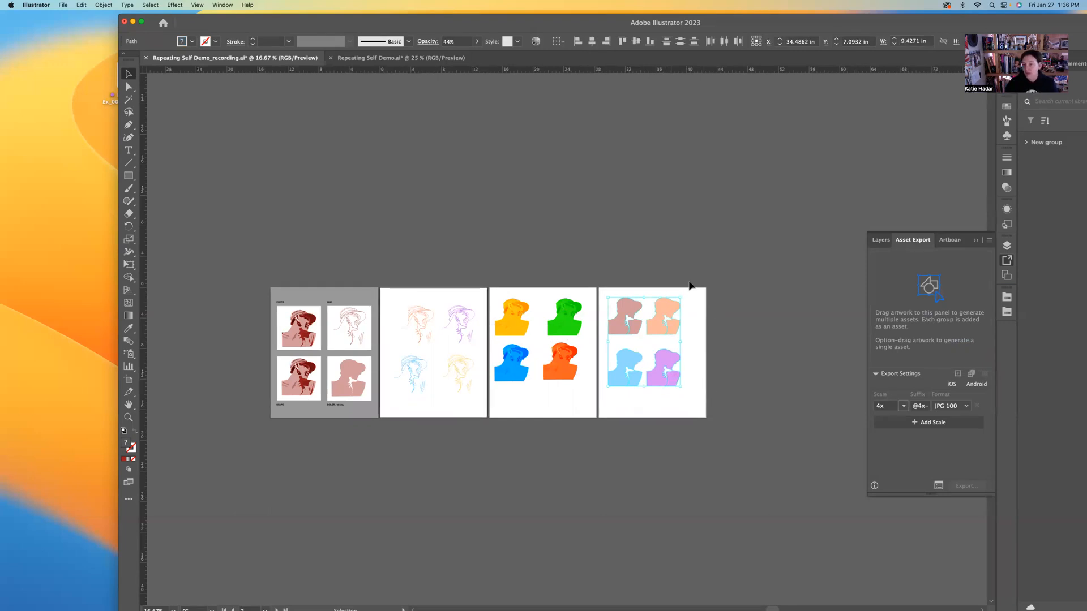
Unlock the Line and Shape layers and clear the current selection
click(1006, 247)
click(887, 279)
click(887, 290)
click(656, 274)
Select all twelve portrait copies on the line, shape and color artboards and add them as separate assets for export
drag(389, 273, 660, 382)
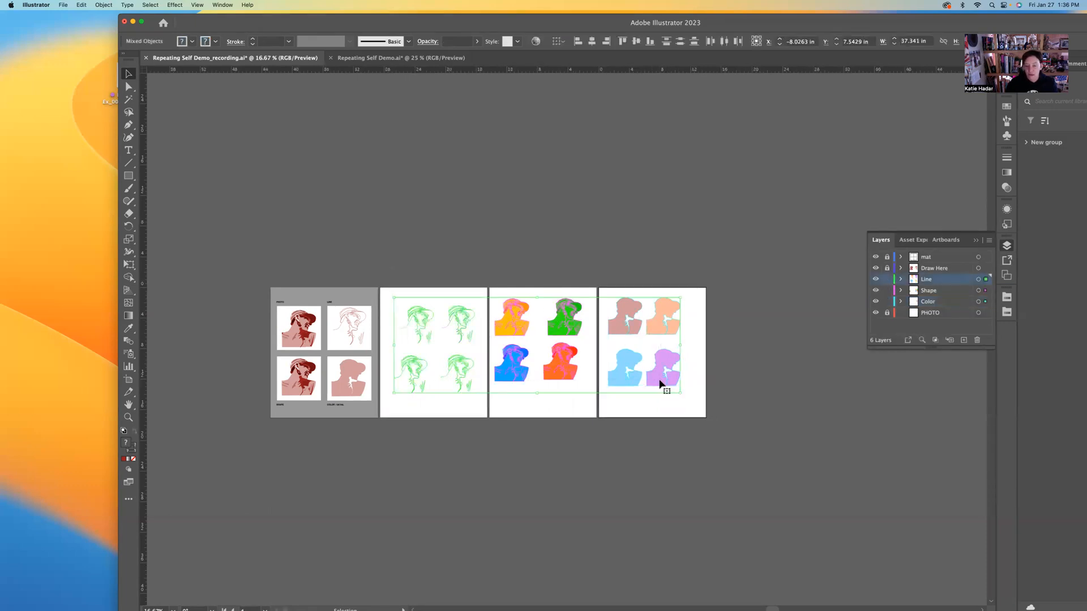
click(1007, 261)
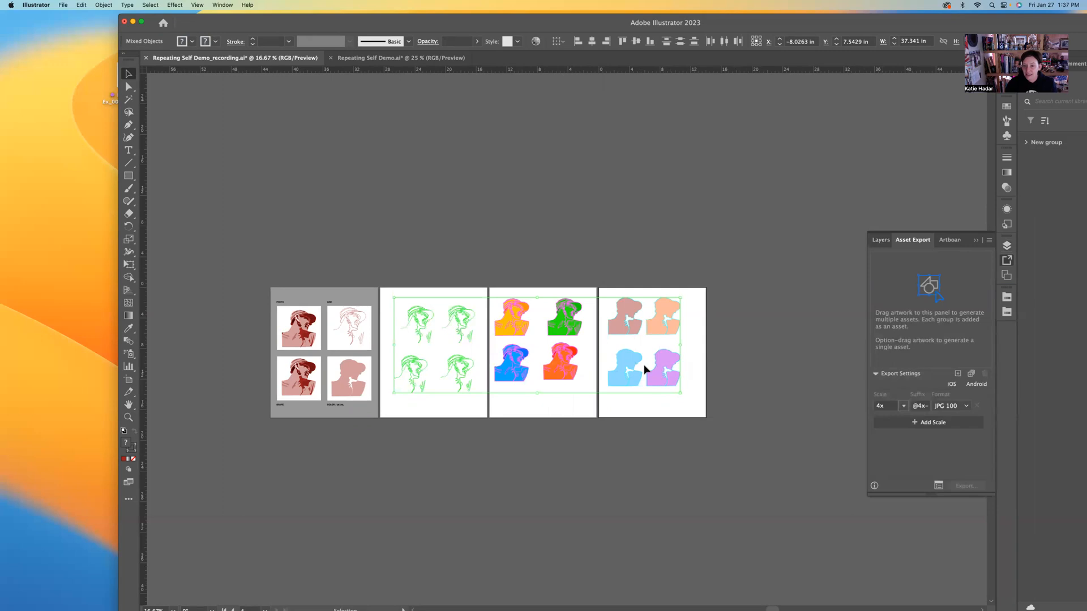
drag(615, 381, 907, 328)
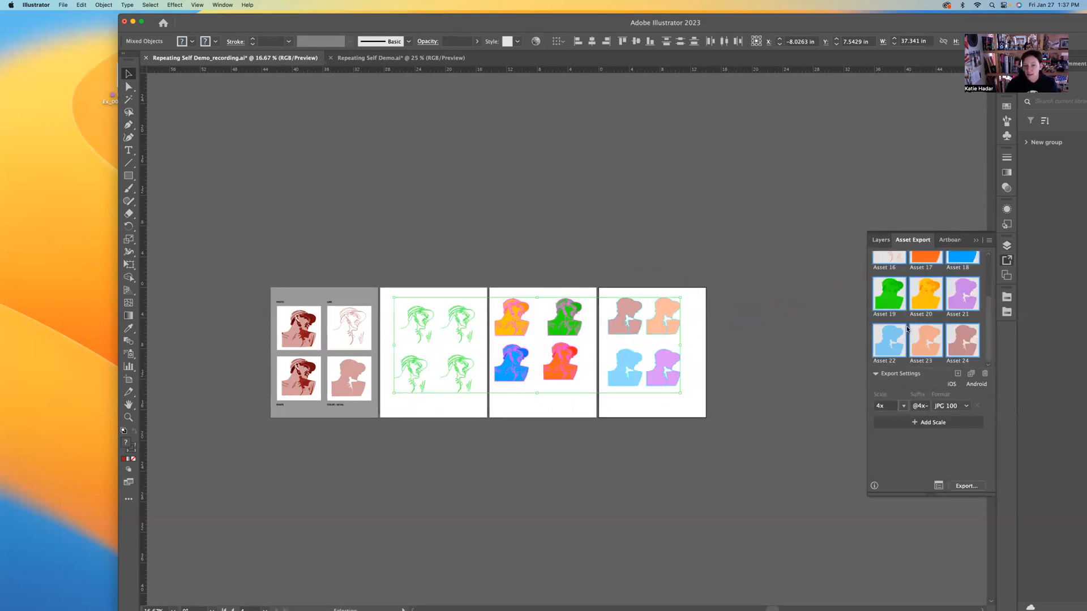
click(519, 227)
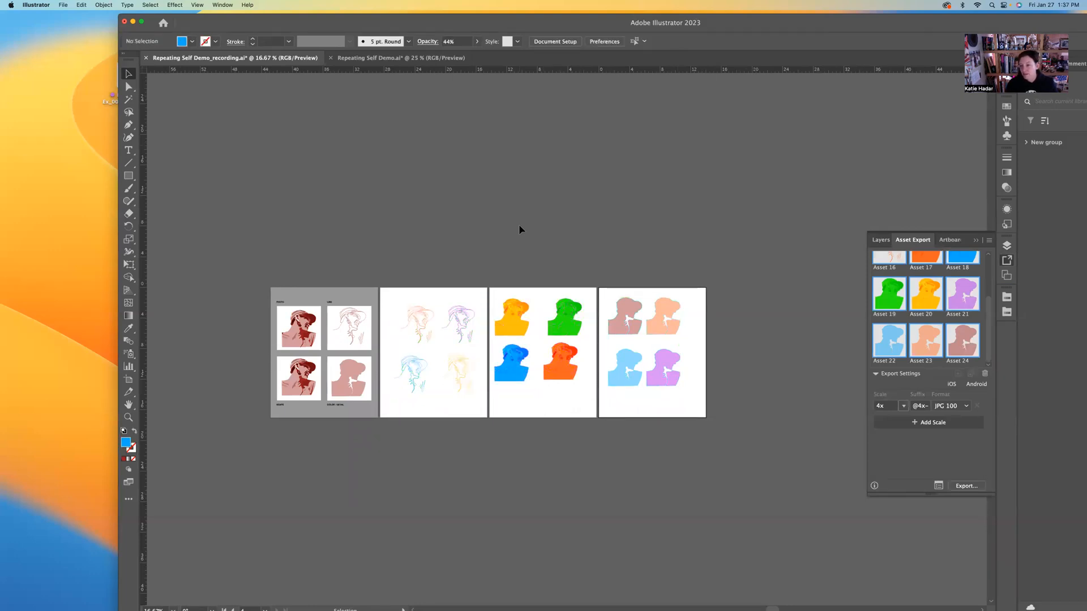
Review the collected portrait assets and set their export scale to 4x and format to JPG 100
drag(990, 306, 991, 274)
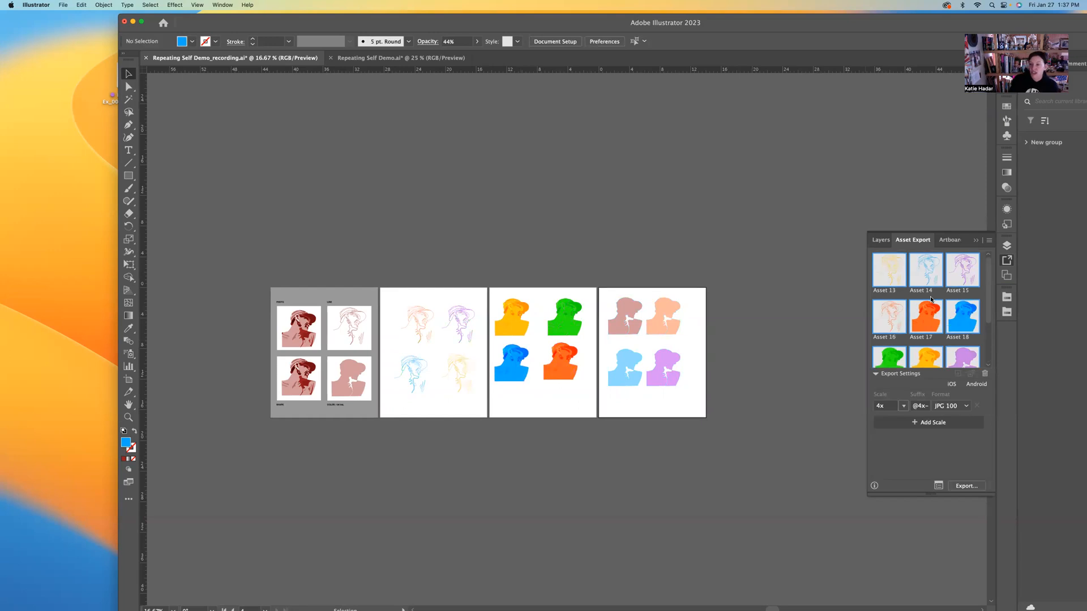
scroll(987, 318, down, 1)
scroll(985, 310, up, 1)
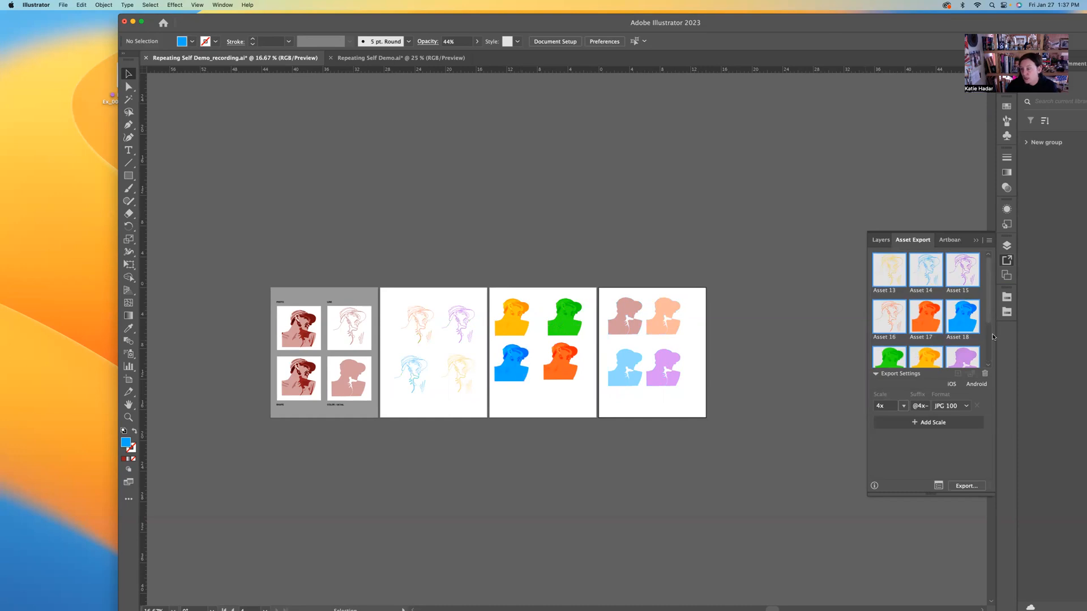
scroll(969, 351, down, 2)
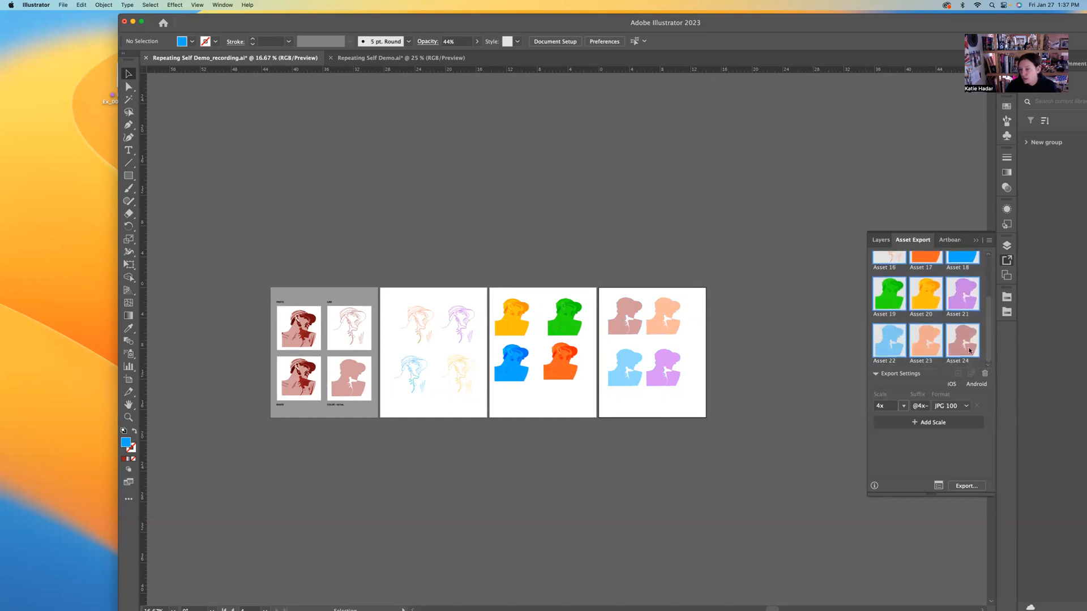
click(901, 406)
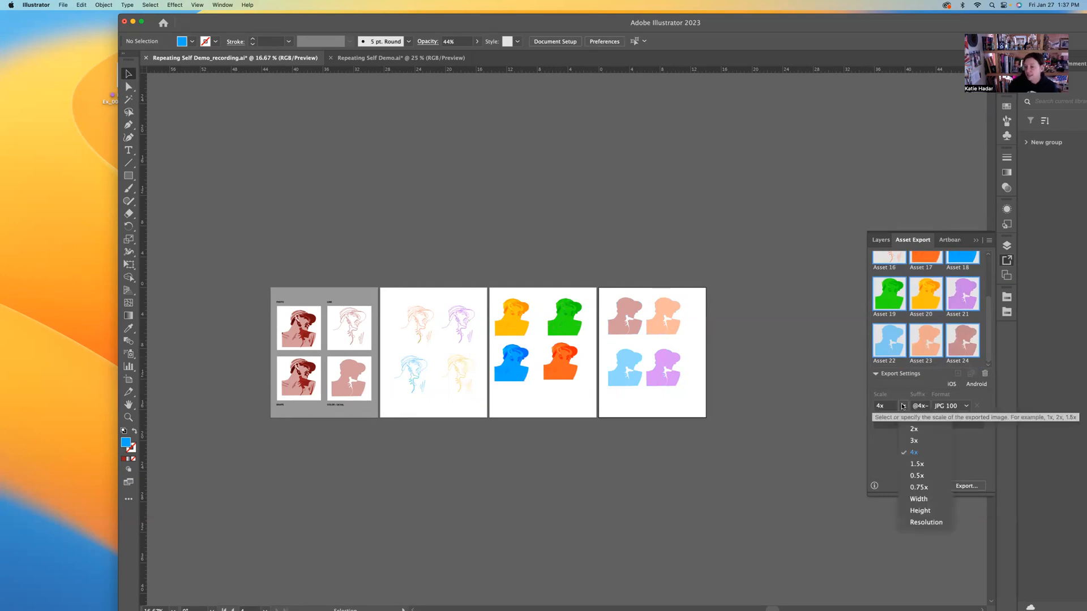
click(914, 455)
click(953, 405)
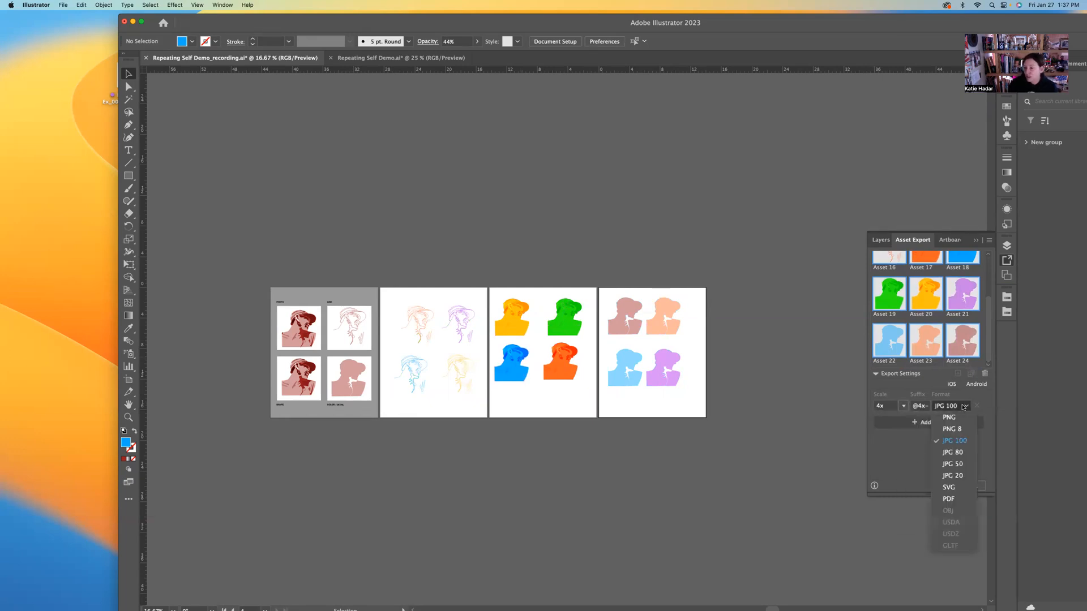
click(955, 442)
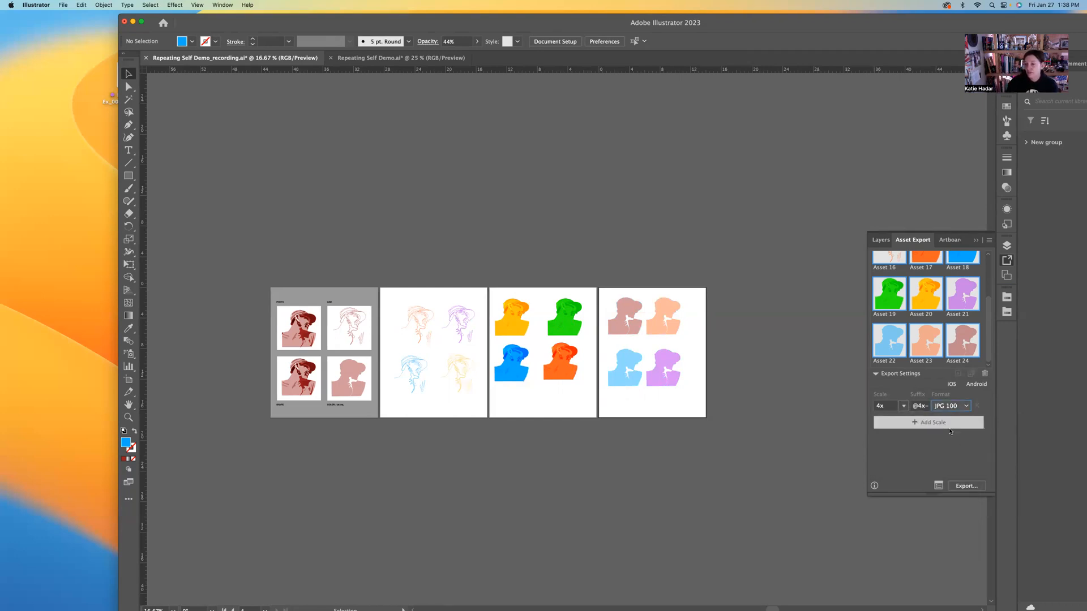
Export the selected assets into the Portraiture Demo folder on the Gabelle drive
click(961, 487)
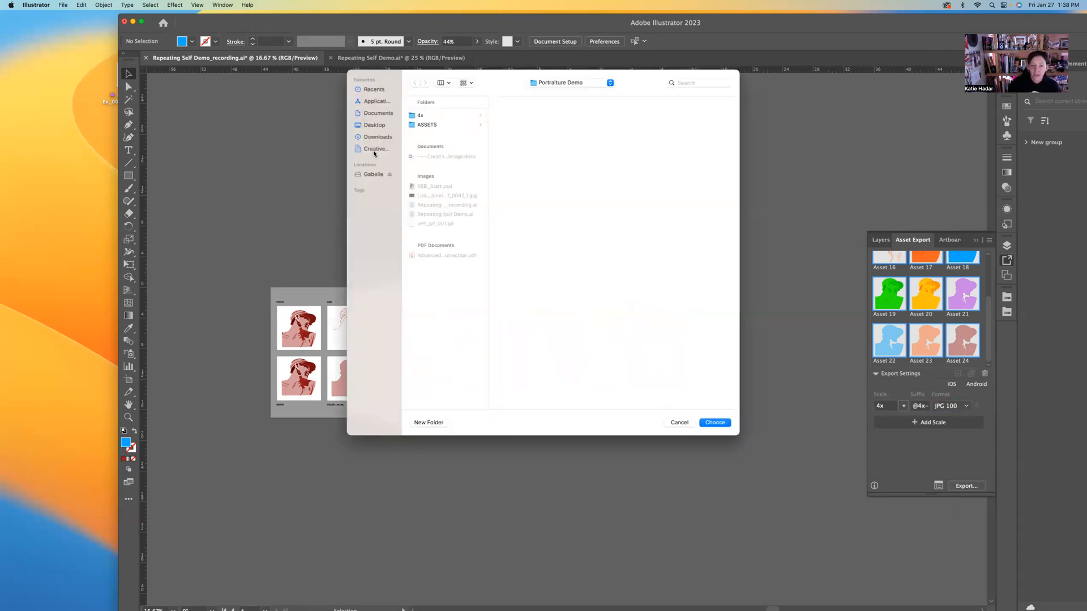
click(371, 174)
scroll(432, 262, down, 5)
scroll(431, 263, up, 3)
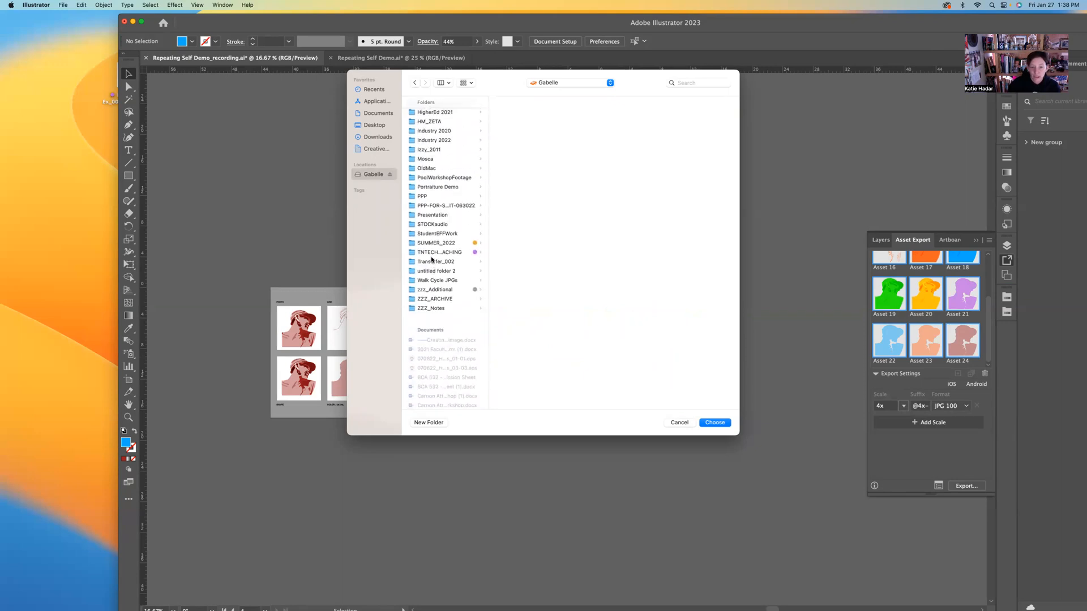
click(434, 187)
click(717, 423)
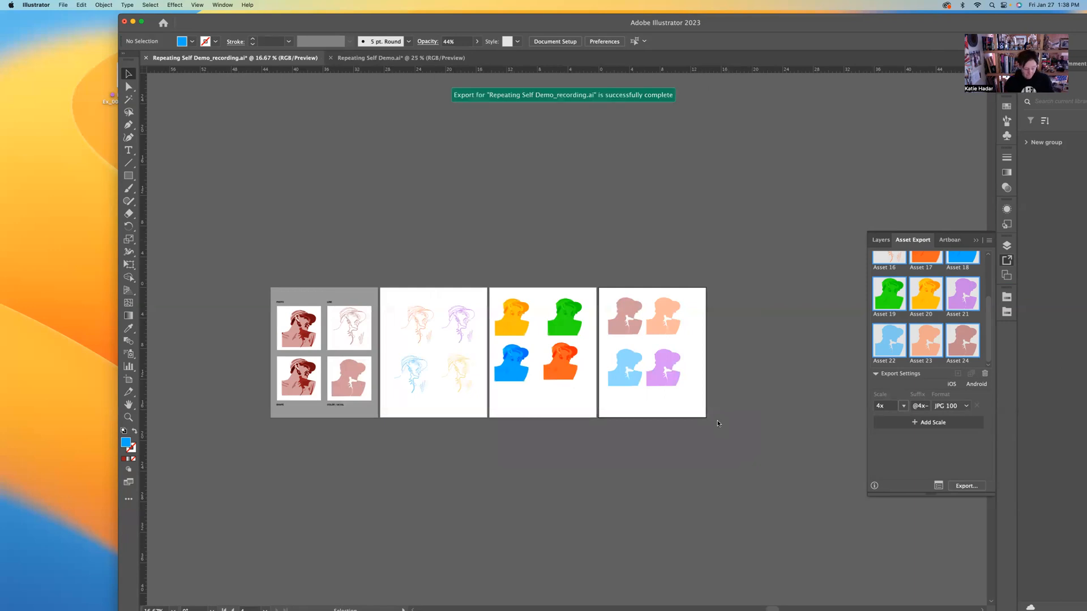
Switch to Finder and open the 4x folder inside ASSETS in the Portraiture Demo folder on the Gabelle drive
key(super+Tab)
key(super+Tab)
key(super+Tab)
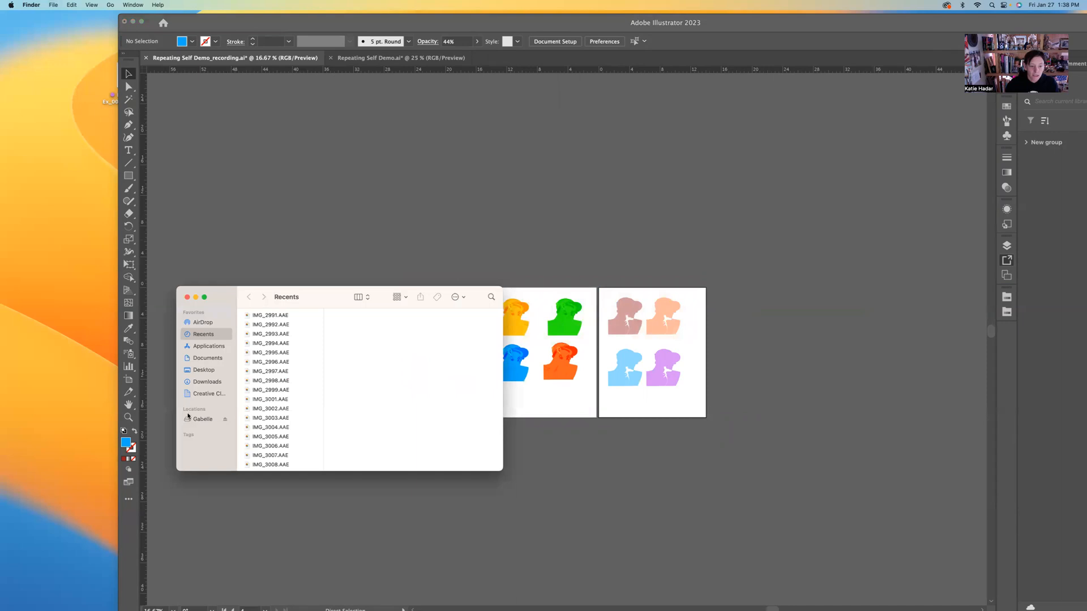
click(229, 418)
scroll(246, 440, down, 5)
click(273, 420)
click(349, 336)
click(425, 328)
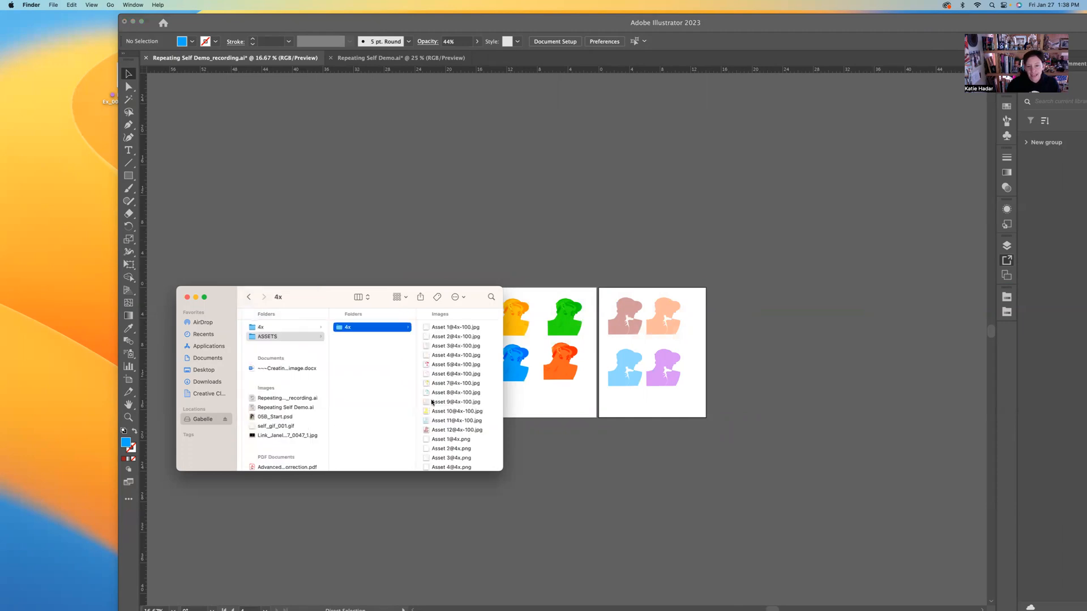
scroll(438, 343, down, 4)
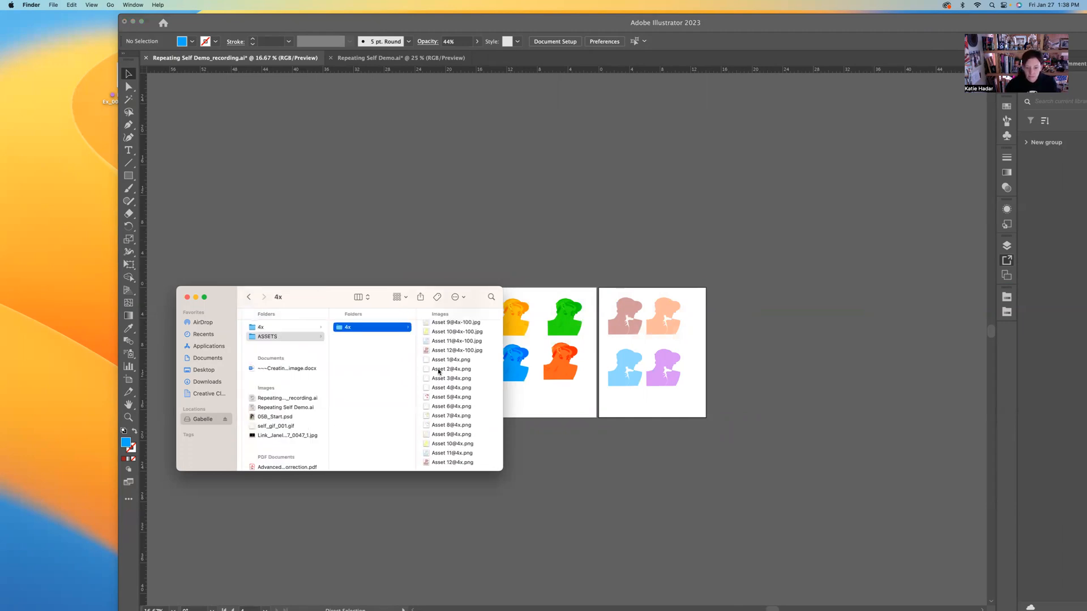
click(436, 360)
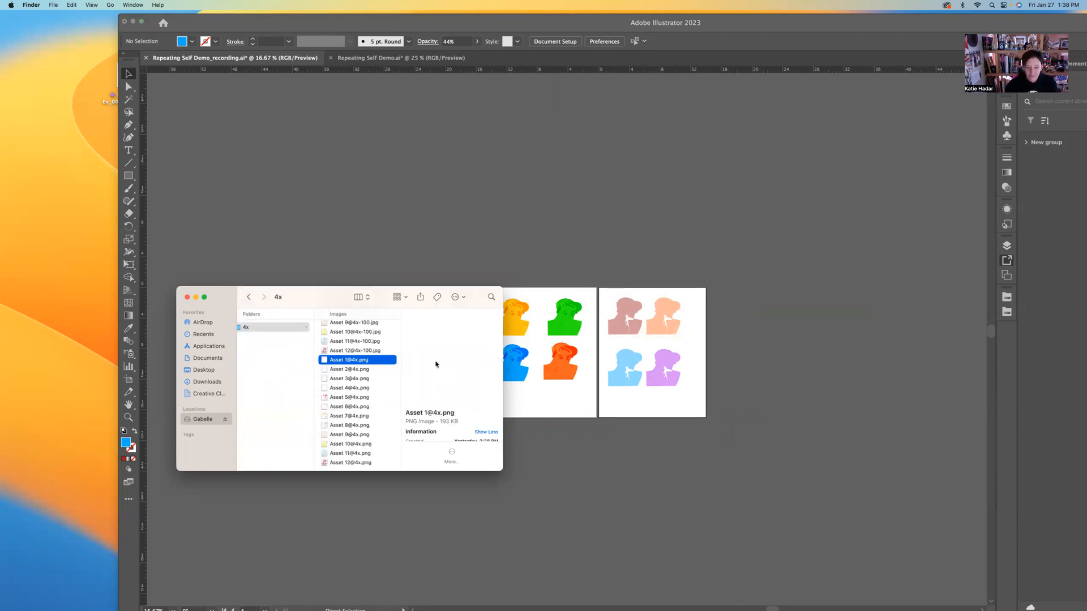
key(space)
key(Down)
key(Down)
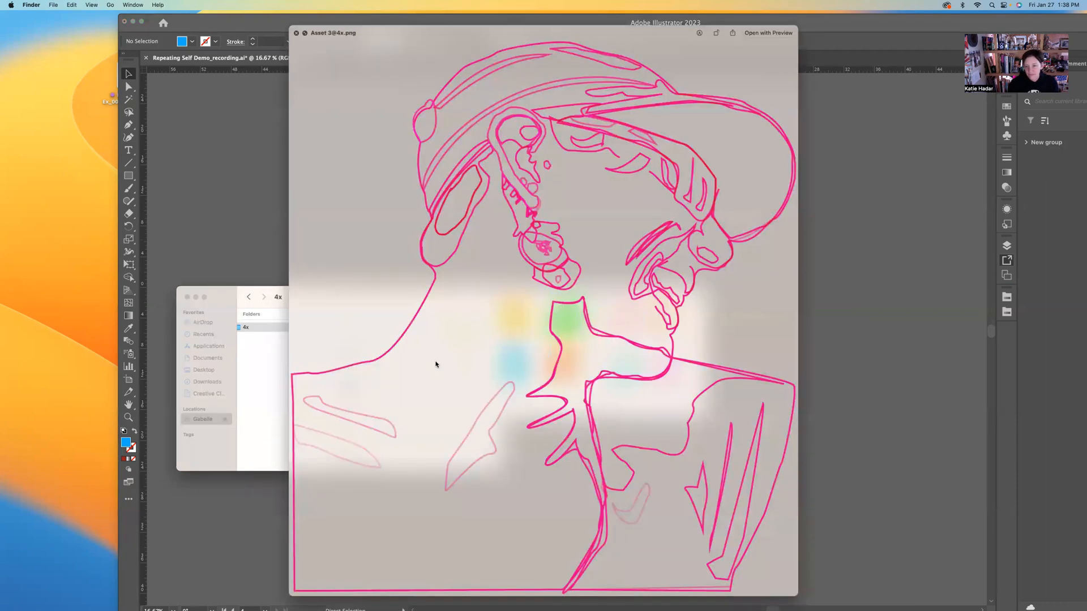
key(Down)
key(Down)
key(Down)
key(Down)
key(Down)
key(Down)
key(Down)
key(Down)
key(Down)
key(space)
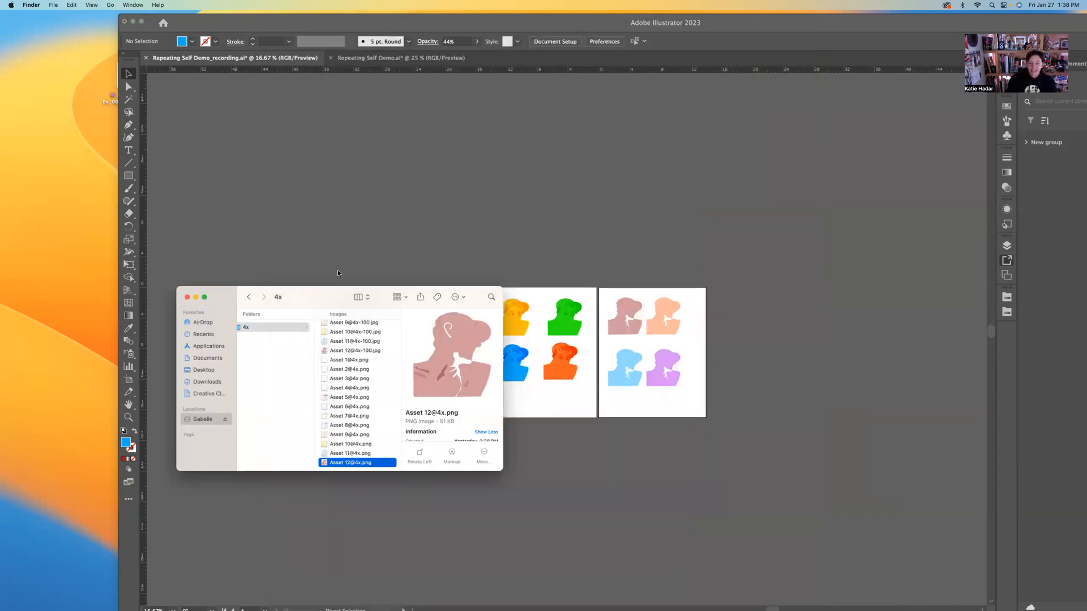
click(196, 298)
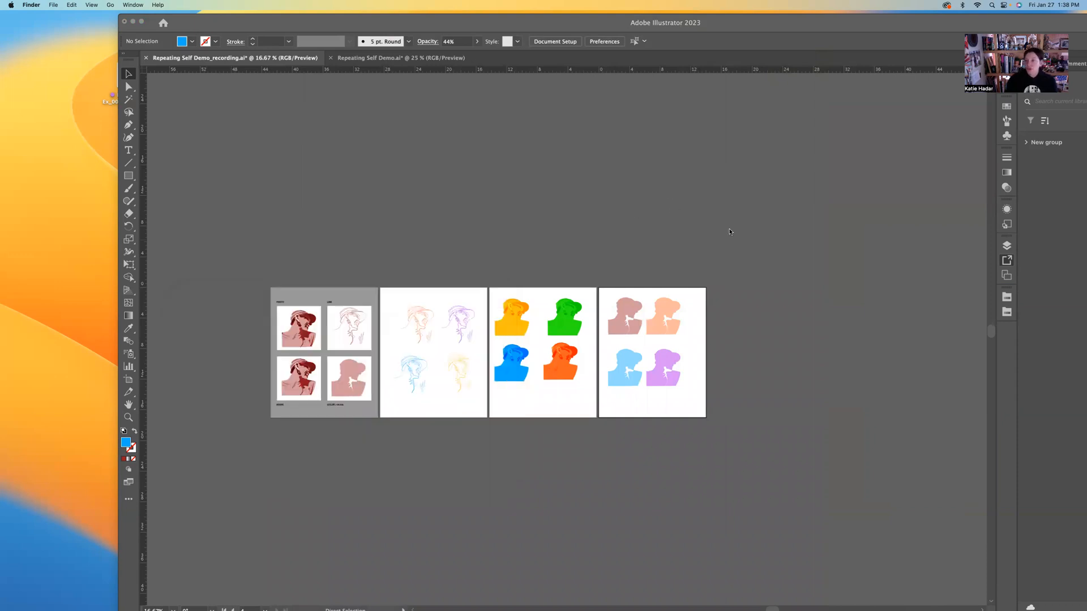